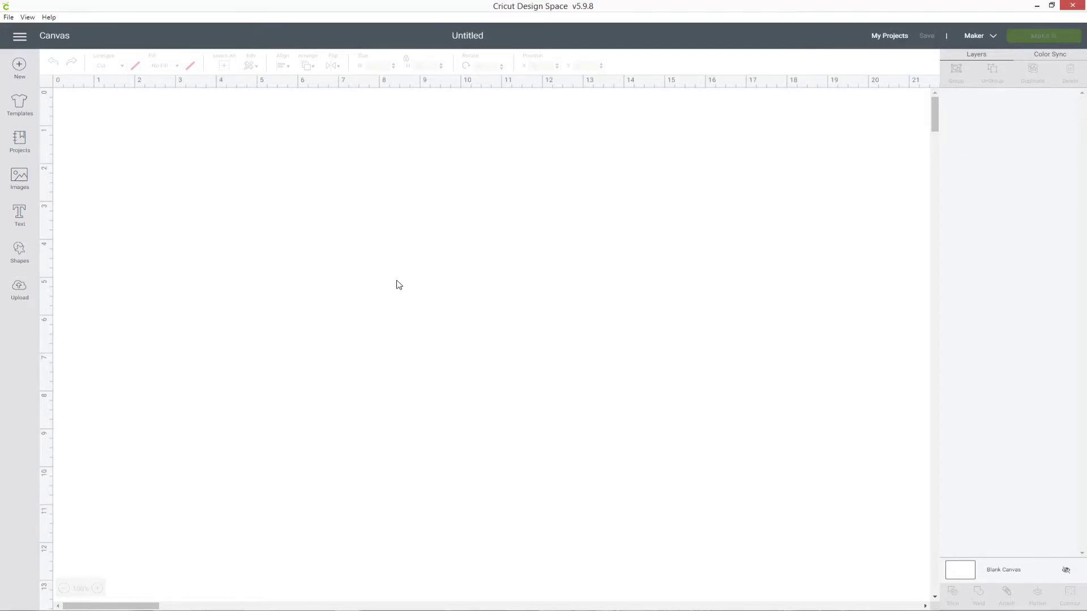
Step: Search the image library for "sunflower" and insert the free black sunflower outline with the solid centre onto the canvas
left_click(20, 180)
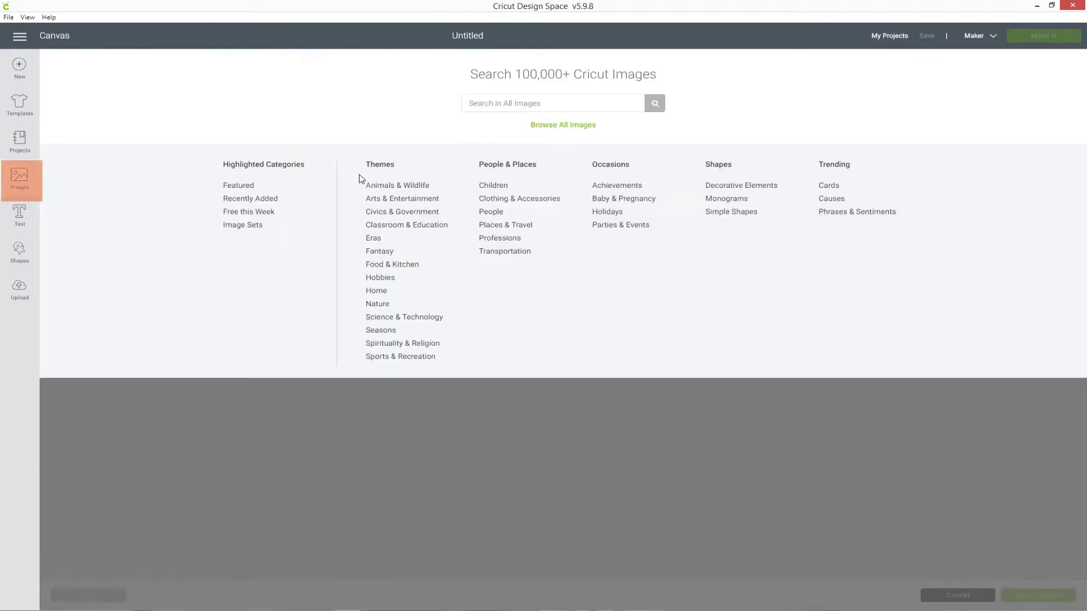
left_click(501, 104)
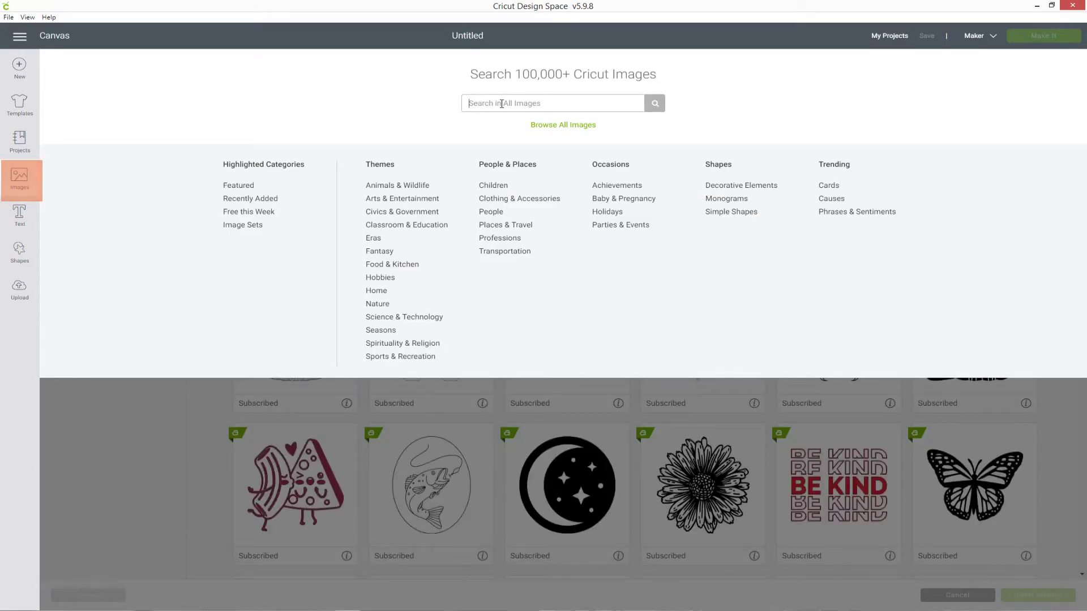
type("sunflower")
key("Return")
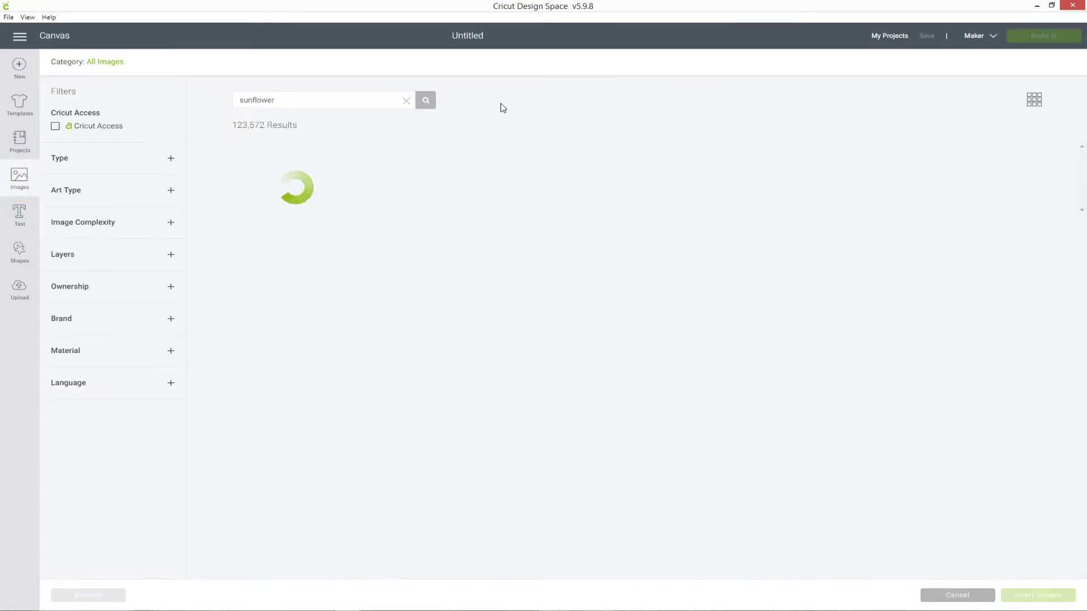
left_click(576, 198)
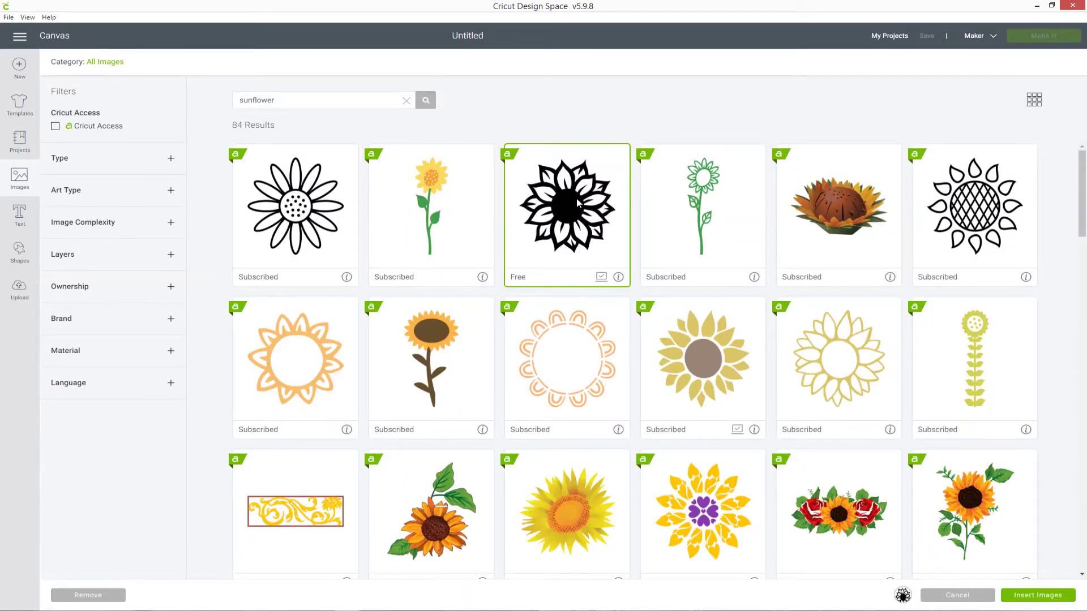
left_click(1037, 595)
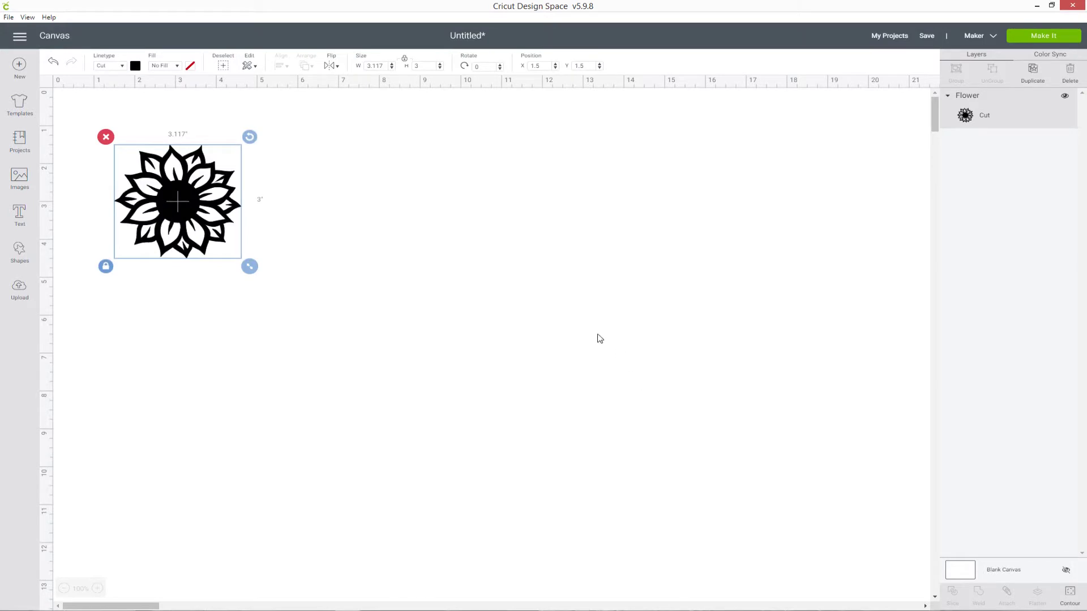
Step: Enlarge the sunflower to about 7.63 by 7.35 inches and place it at about X 2.18, Y 1.75
left_click_drag(249, 266, 435, 428)
left_click_drag(378, 334, 405, 343)
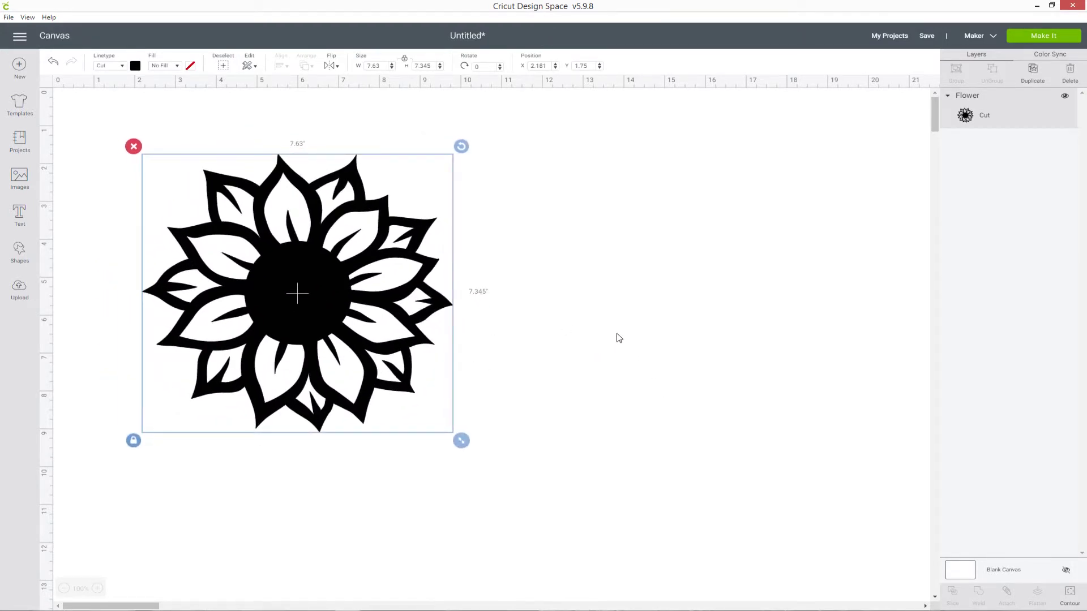
left_click(618, 338)
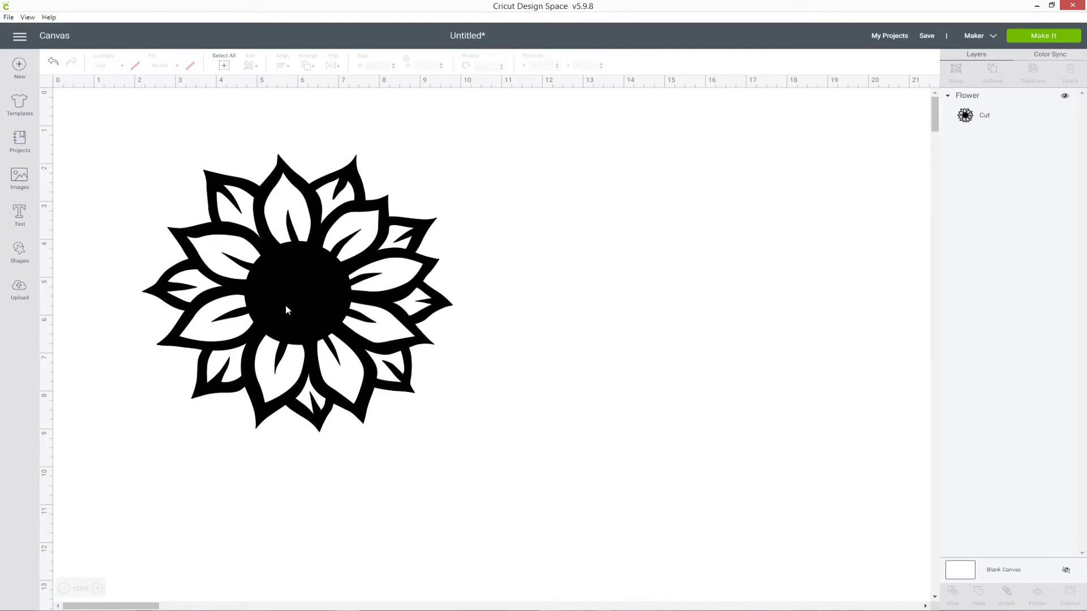
Step: Add a square, unlock its proportions and stretch it to about 4.96 by 8.96 inches over the right half of the sunflower
left_click(29, 262)
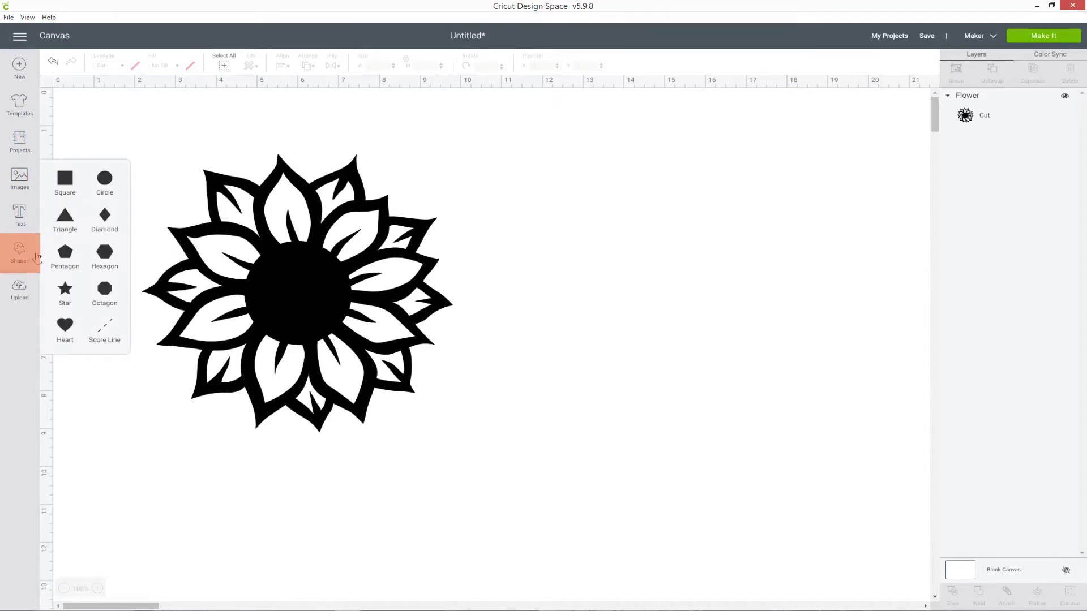
left_click(65, 179)
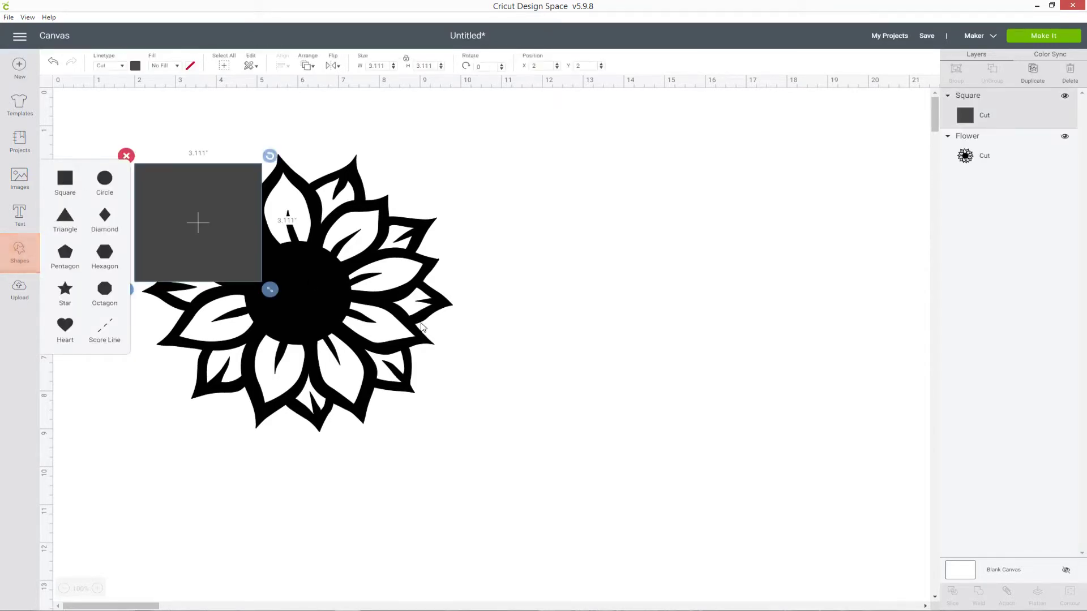
left_click_drag(243, 188, 393, 167)
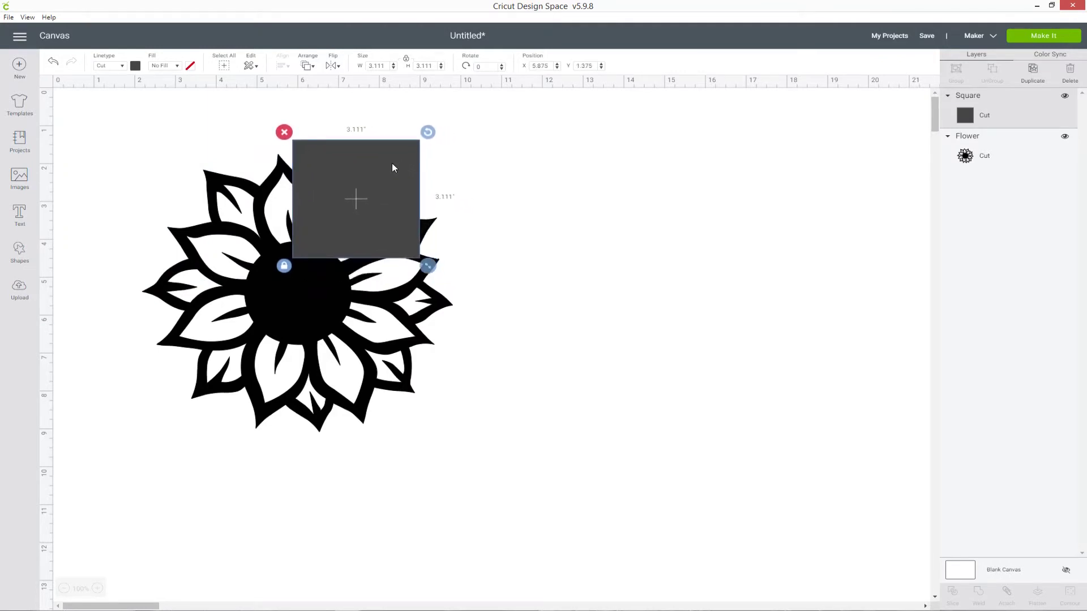
left_click(284, 266)
left_click_drag(428, 266, 499, 485)
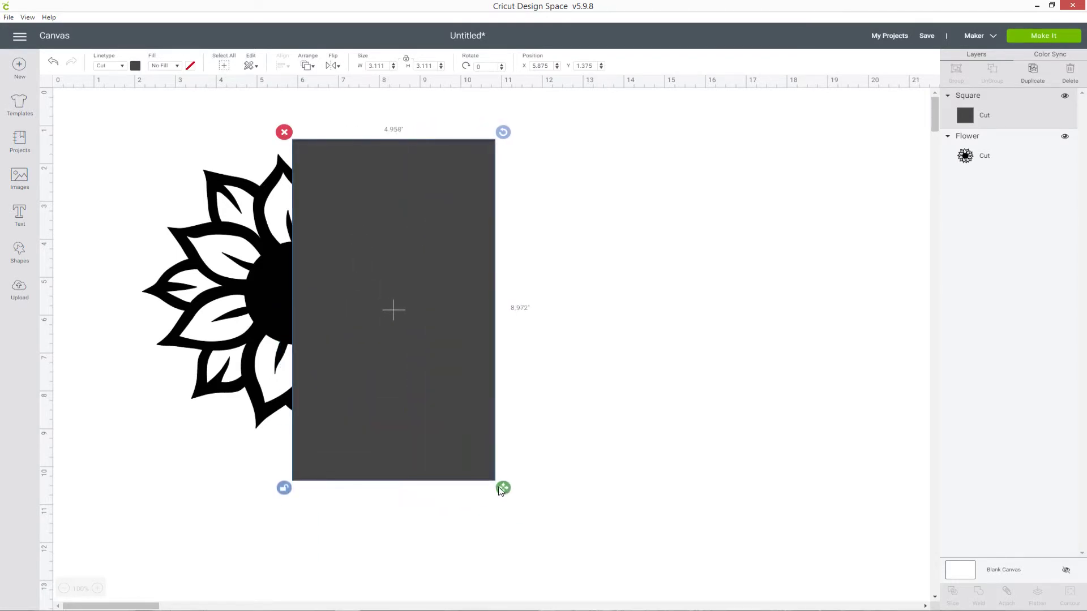
left_click(992, 169)
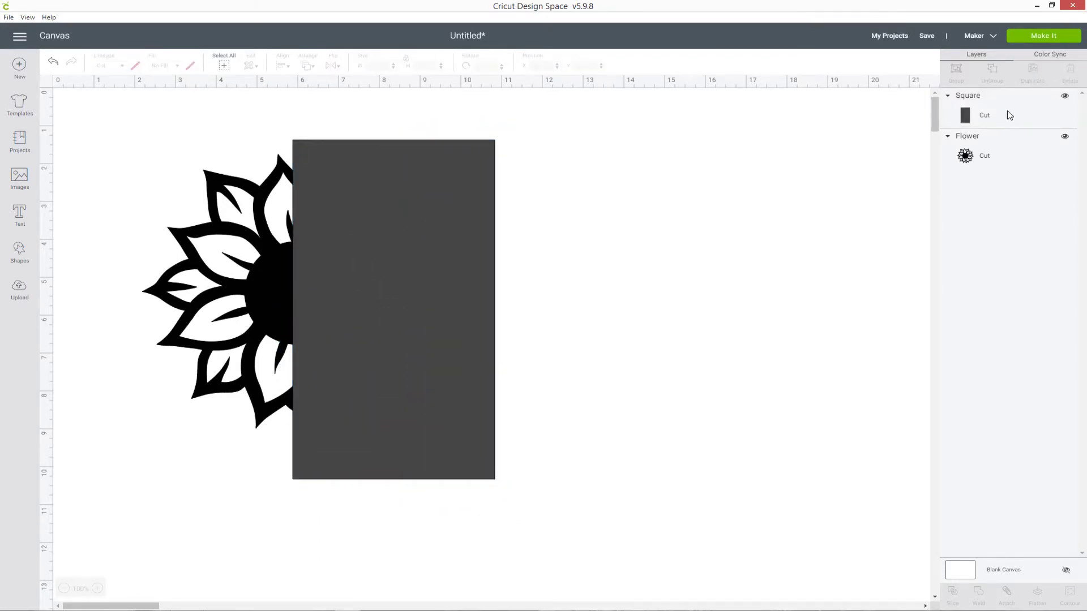
Step: Move the square's layer behind the flower and change the rectangle's colour to dark orange
left_click_drag(1009, 115, 1002, 153)
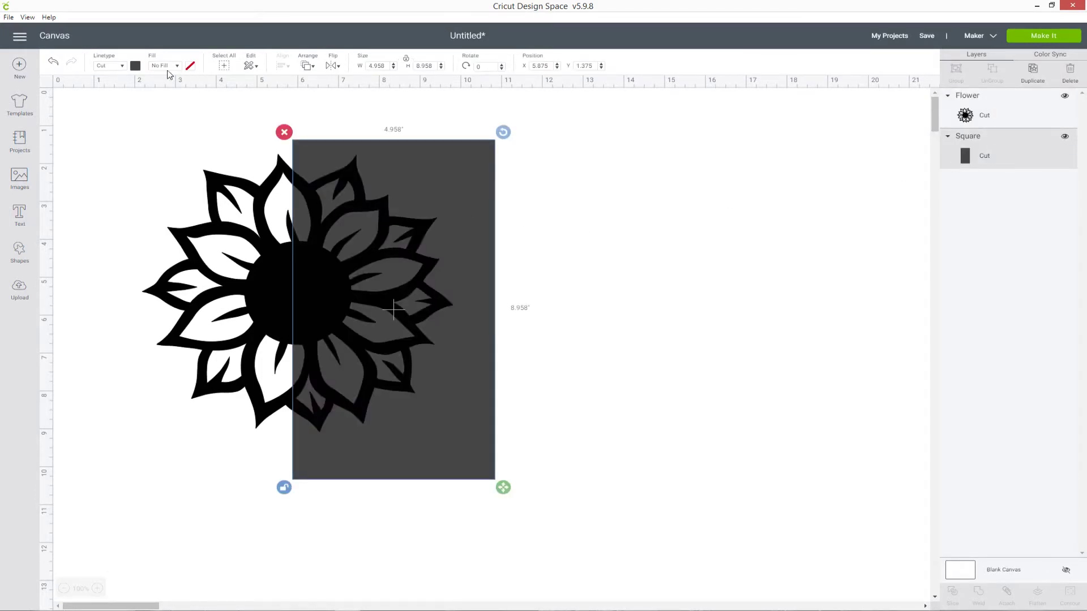
left_click(136, 67)
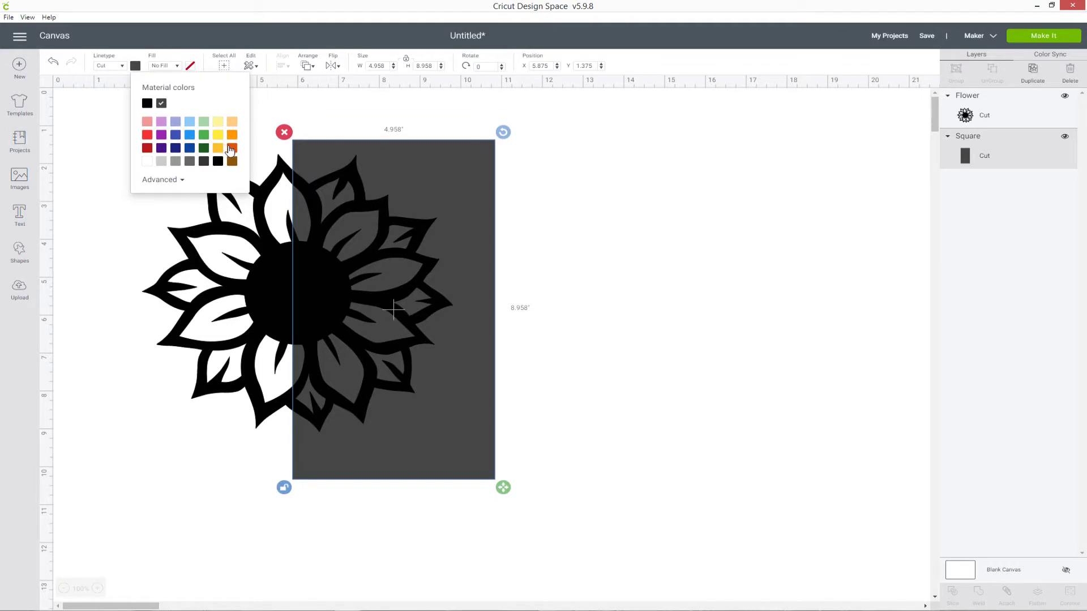
left_click(232, 147)
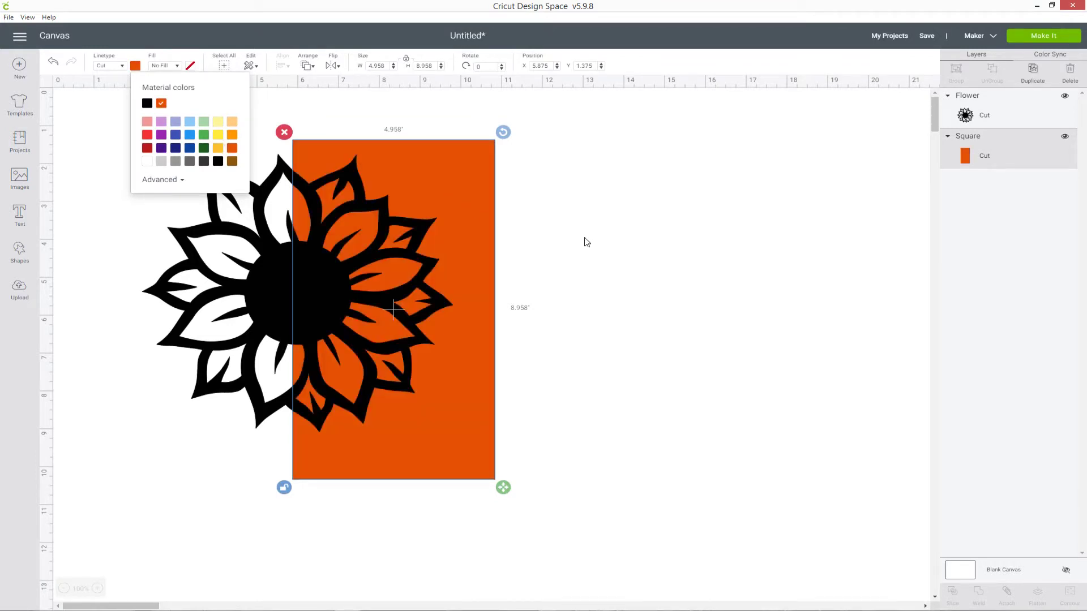
left_click(630, 233)
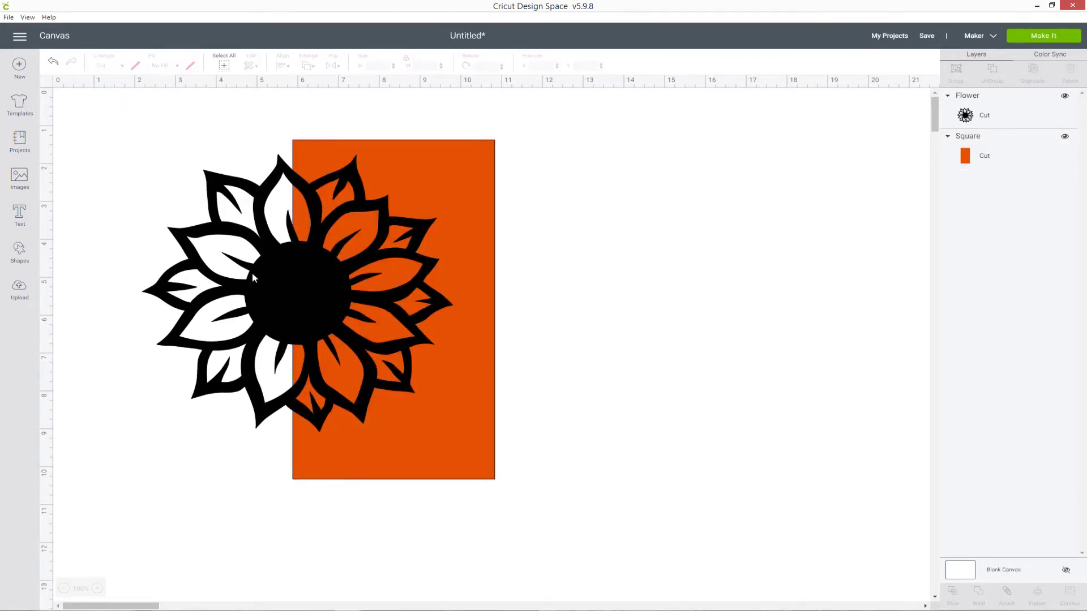
Step: Rotate the flower to about 353.69° and position it at about X 1.94, Y 1.8 so the rectangle's edge splits it near the middle
left_click_drag(268, 283, 258, 293)
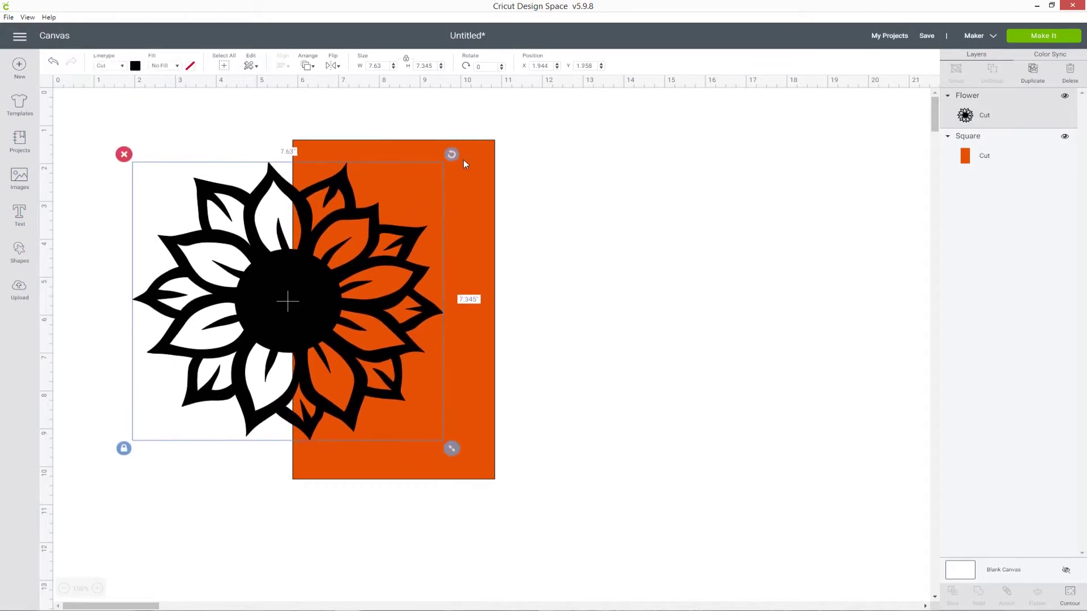
mouse_move(456, 156)
left_mouse_down()
mouse_move(442, 146)
mouse_move(453, 152)
left_mouse_up()
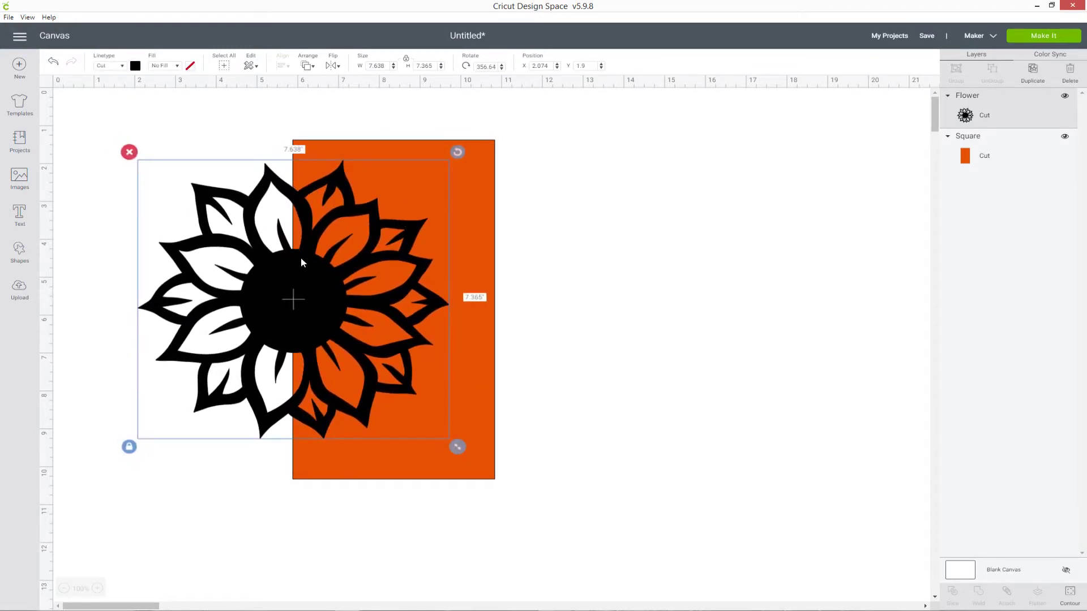
left_click_drag(301, 262, 297, 261)
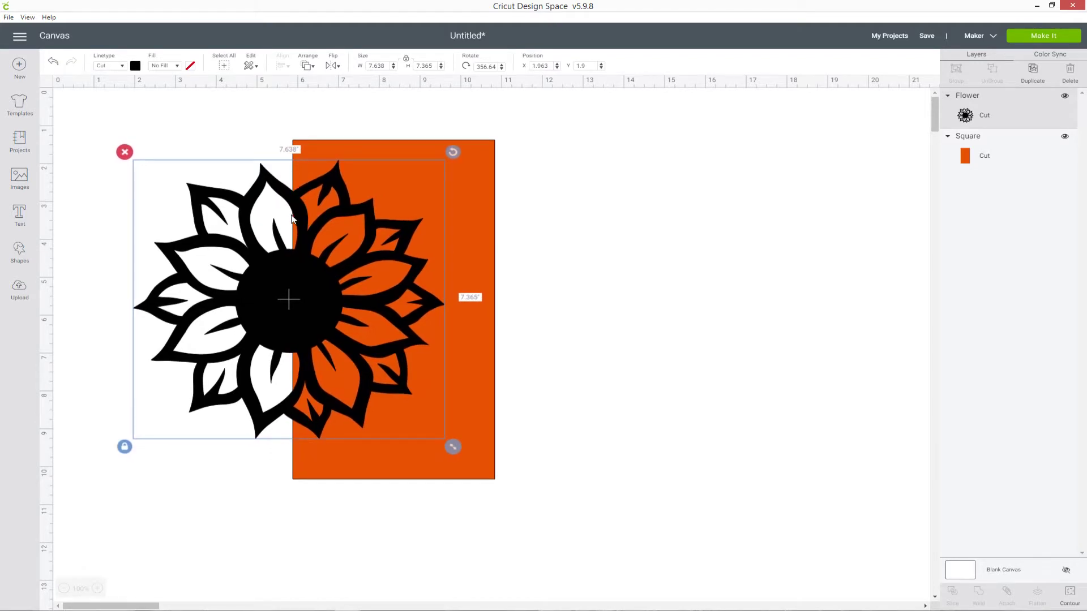
left_click_drag(332, 252, 336, 257)
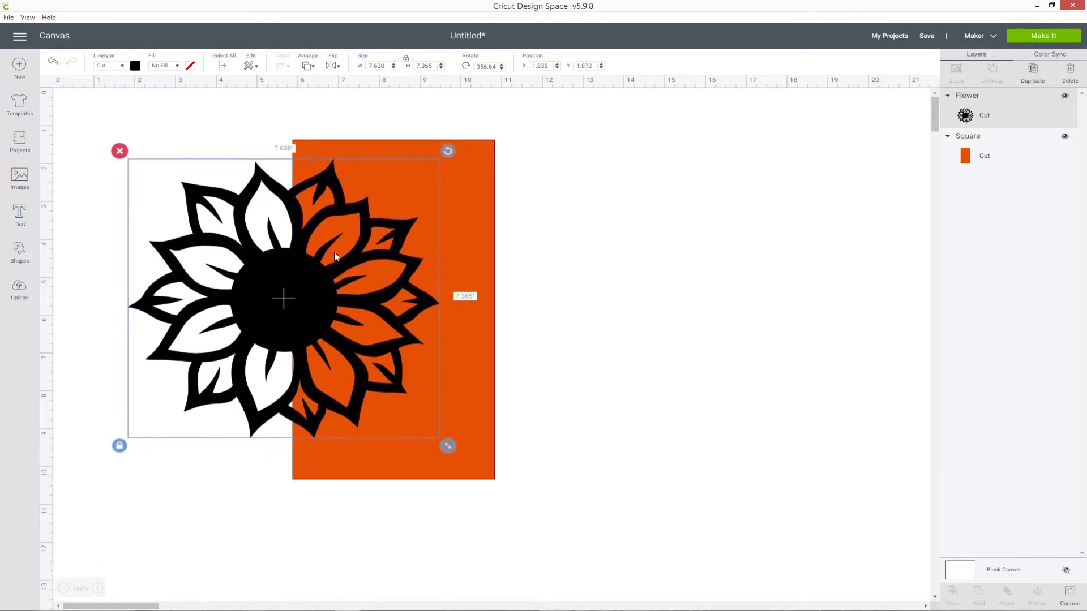
left_click_drag(446, 150, 456, 148)
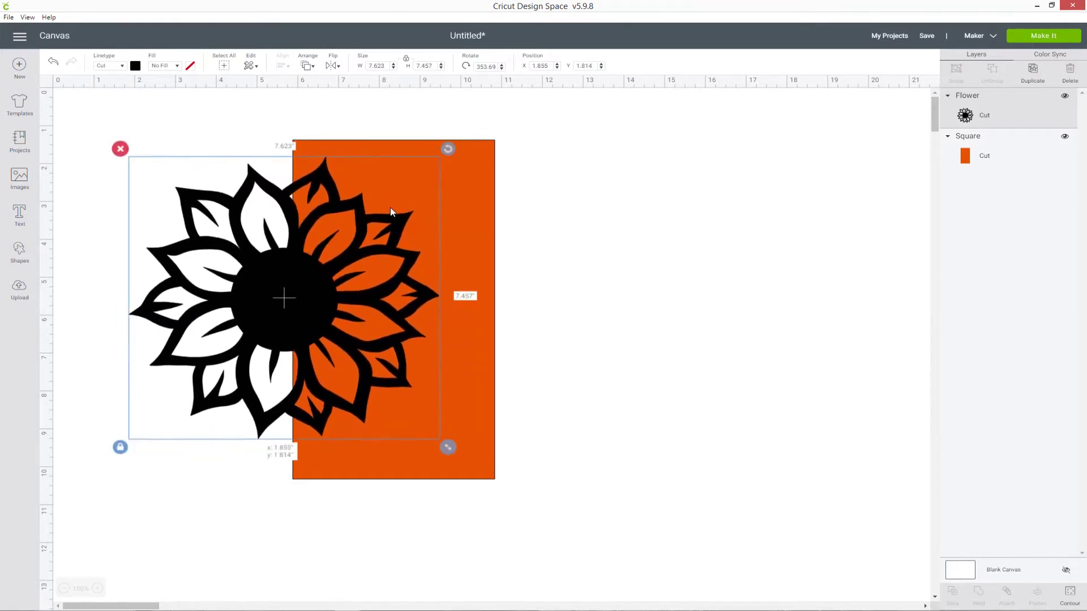
left_click_drag(387, 212, 395, 212)
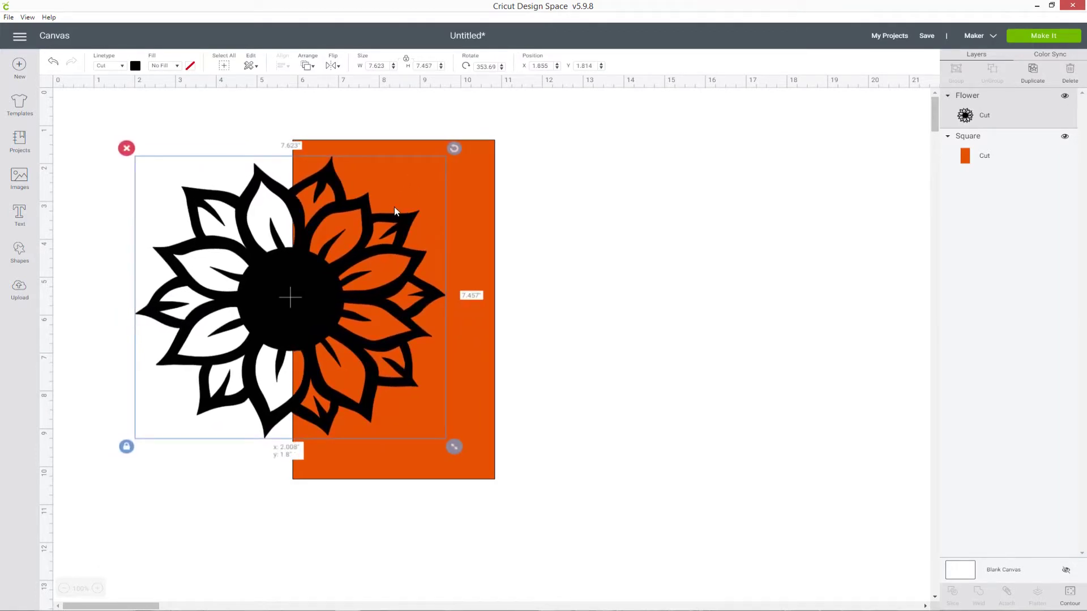
left_click_drag(395, 211, 393, 212)
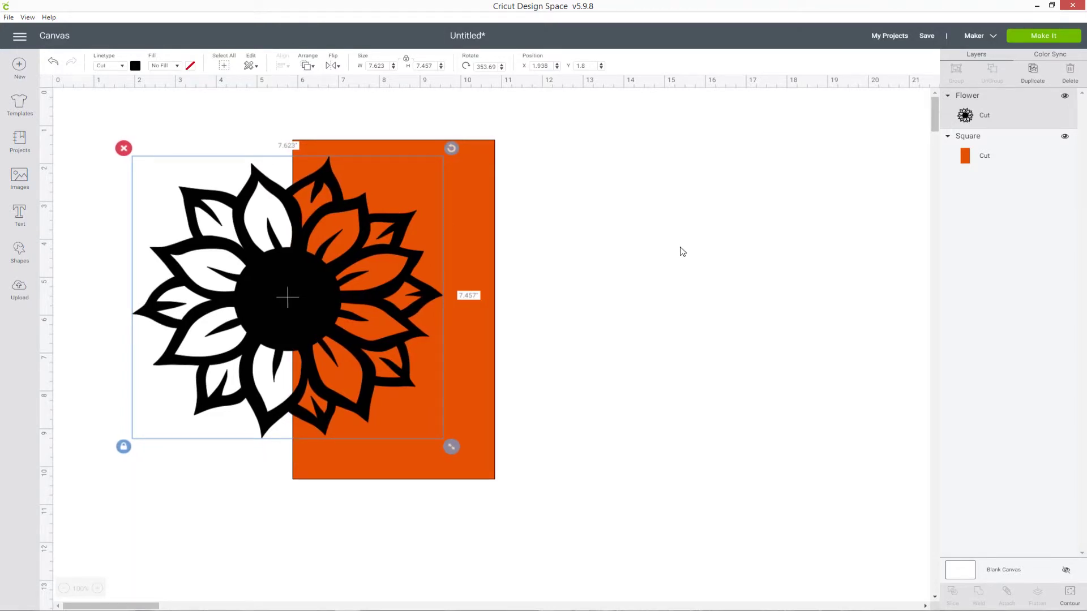
left_click(683, 242)
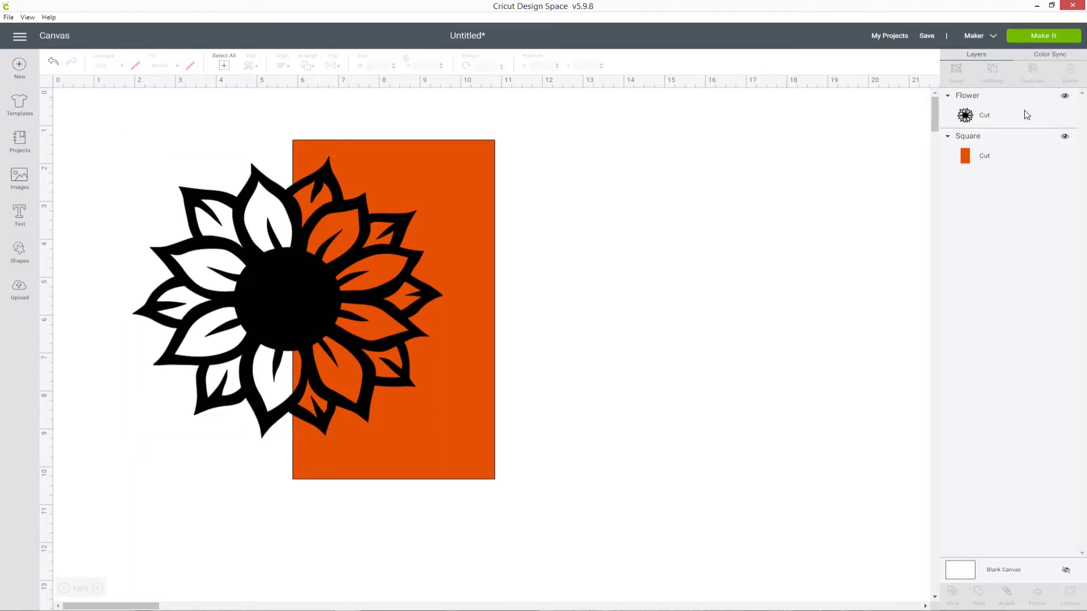
Step: Slice the flower with the orange rectangle, using both layers together
left_click_drag(117, 123, 589, 518)
left_click(658, 318)
left_click(1001, 118)
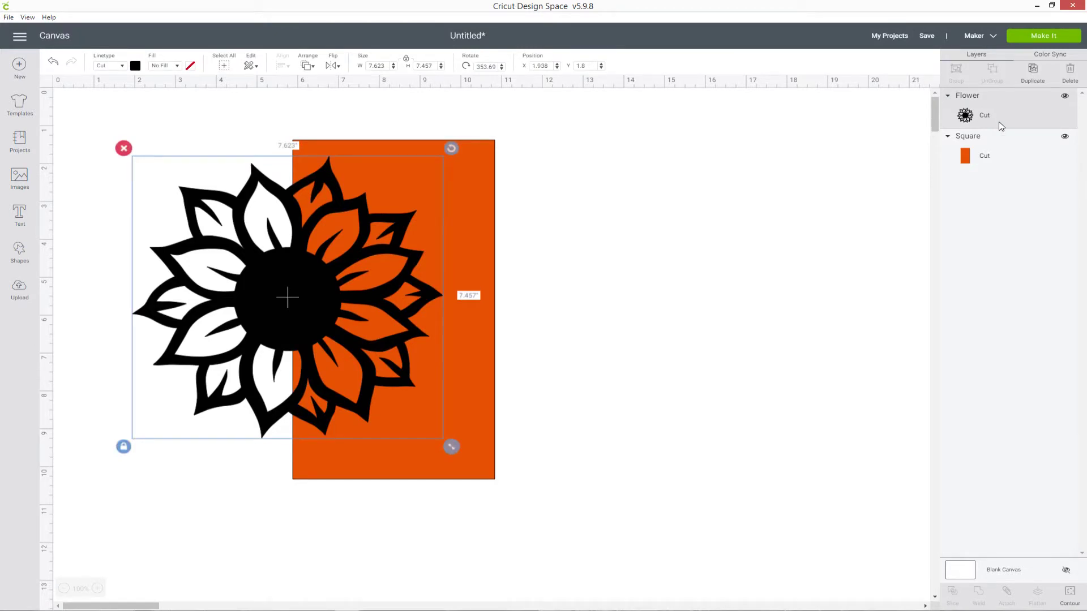
left_click(1007, 157, "shift")
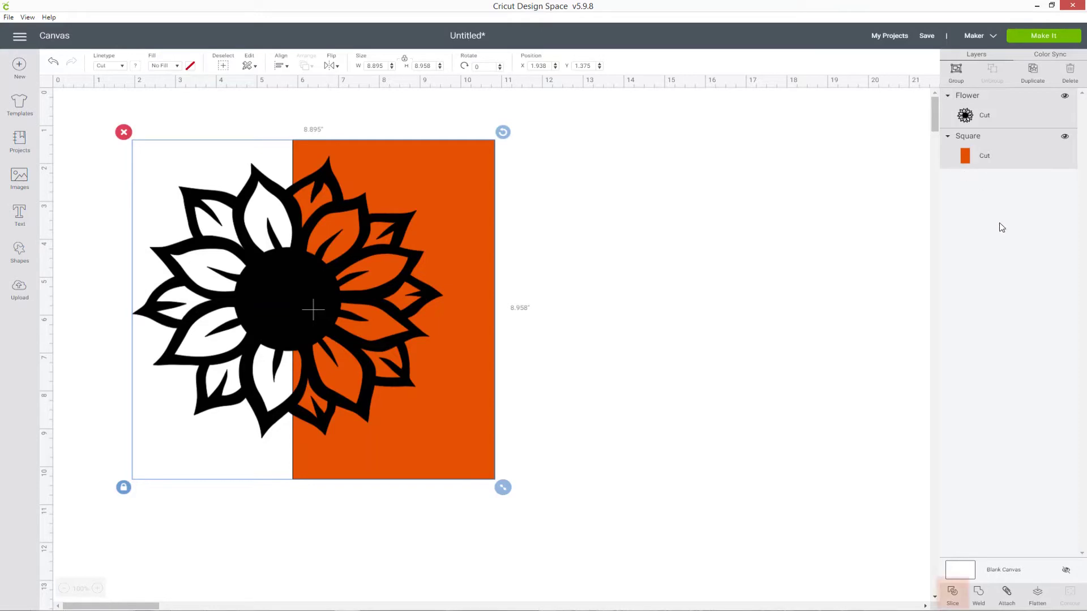
left_click(953, 595)
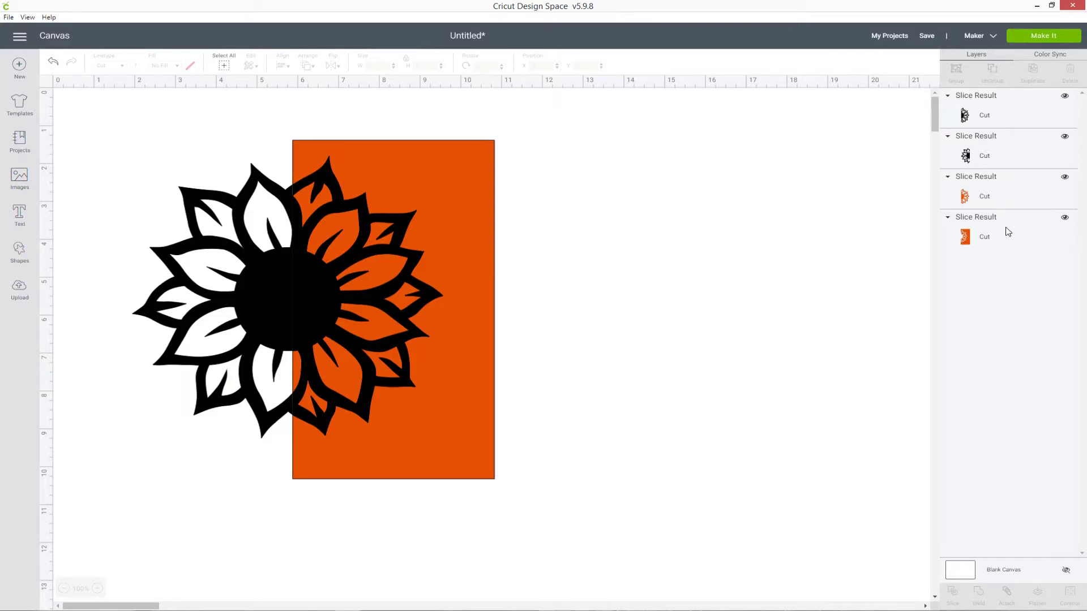
Step: Delete the two orange slice results, the half flower and the cut-out rectangle
left_click(1003, 198)
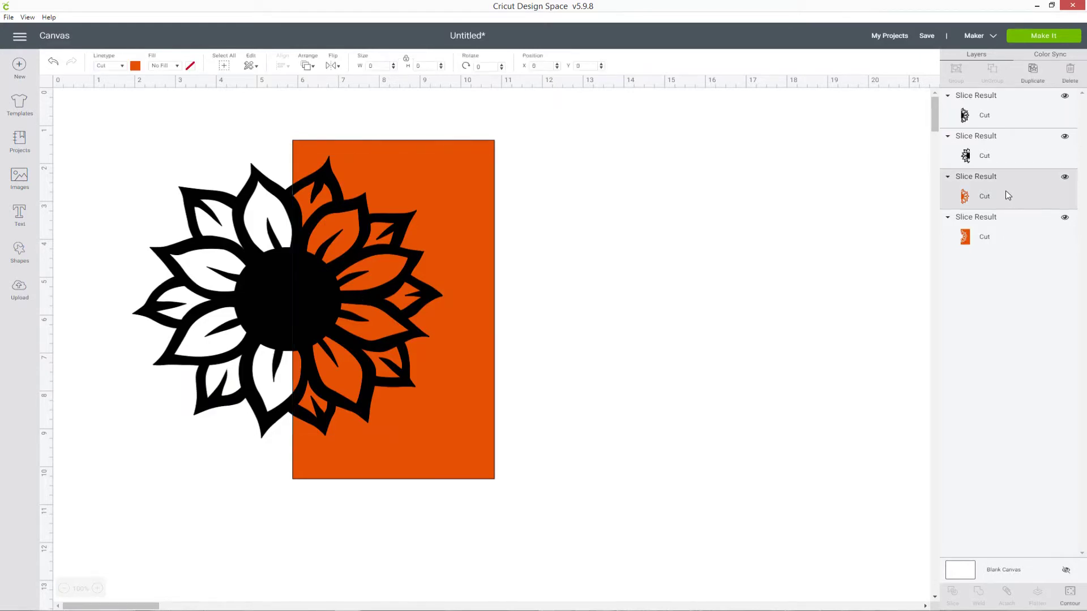
right_click(1006, 193)
left_click(965, 294)
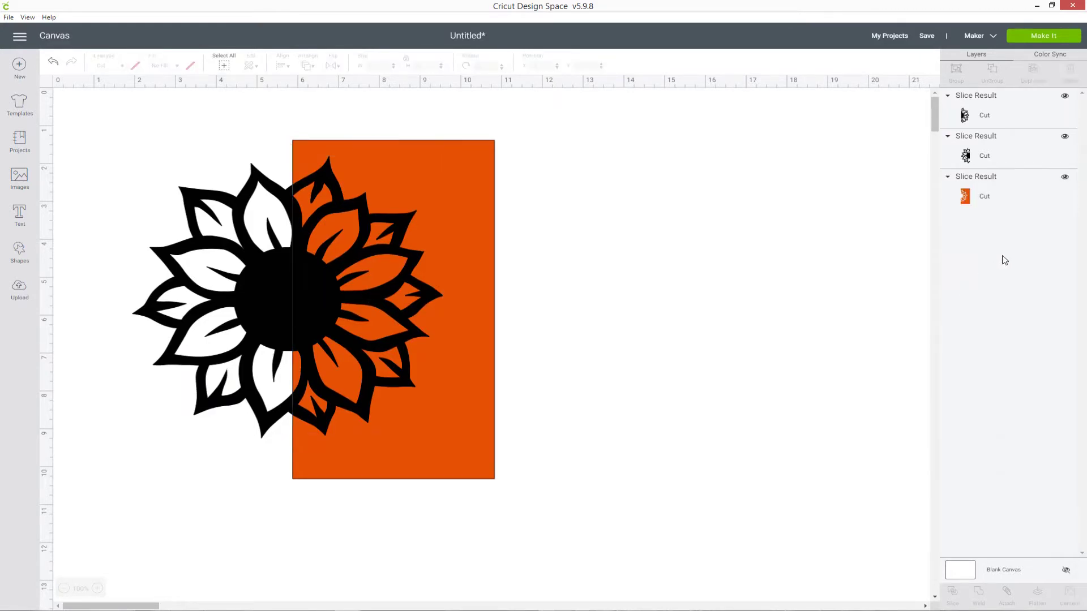
left_click(1002, 199)
right_click(1002, 199)
left_click(960, 299)
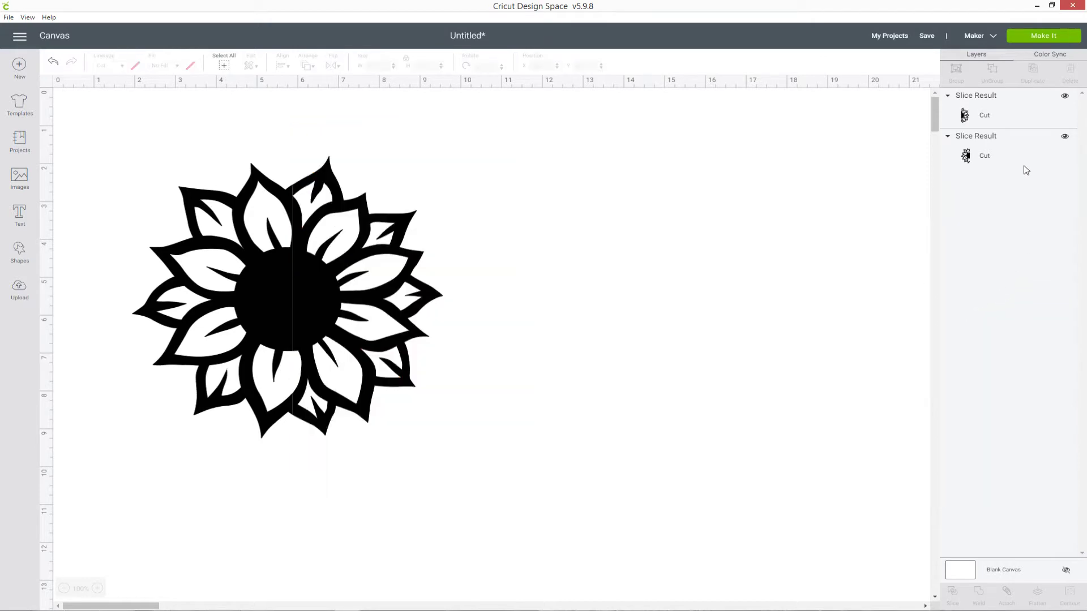
Step: Toggle the visibility of both flower halves to check them, and move the right half well away from the left one
left_click(1065, 95)
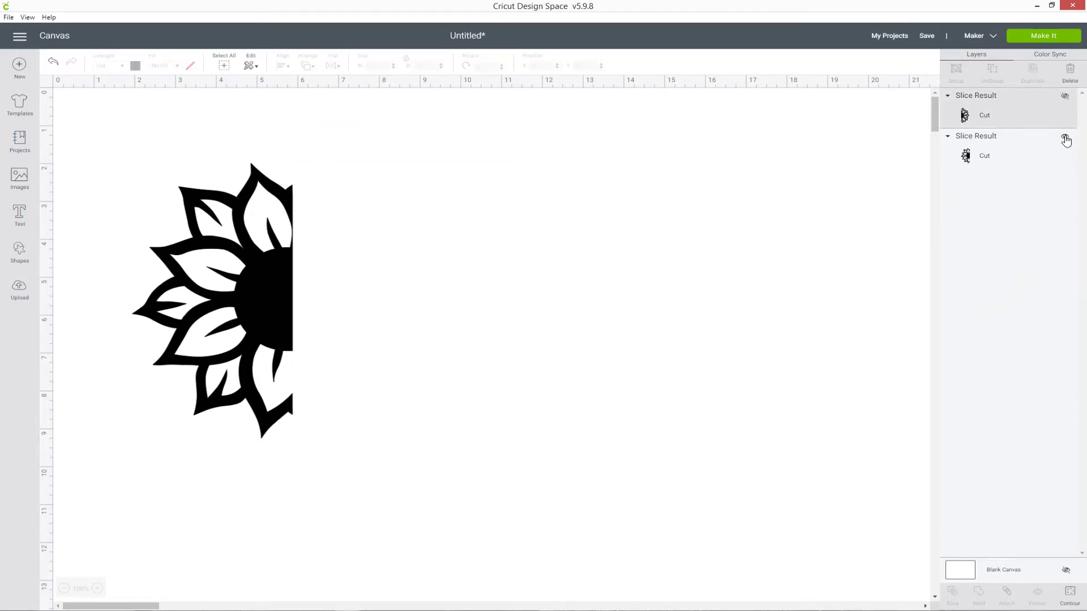
left_click(1065, 136)
left_click(1065, 96)
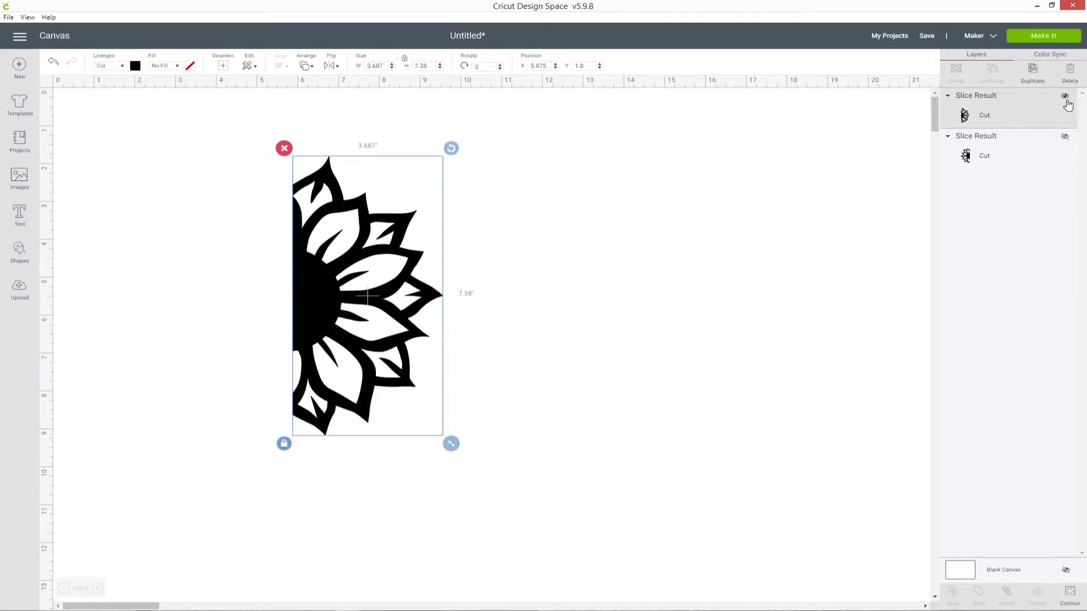
left_click_drag(390, 268, 558, 253)
left_click(1064, 136)
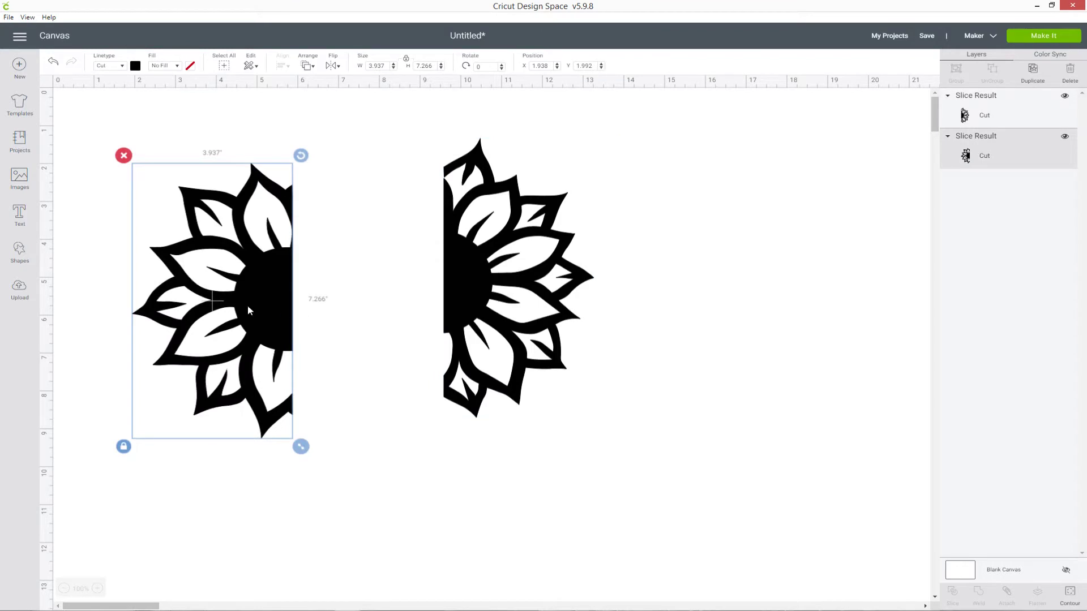
Step: Reposition the left flower half at about X 2.4, Y 1.45, roughly level with the right half
left_click_drag(248, 310, 282, 285)
left_click(702, 380)
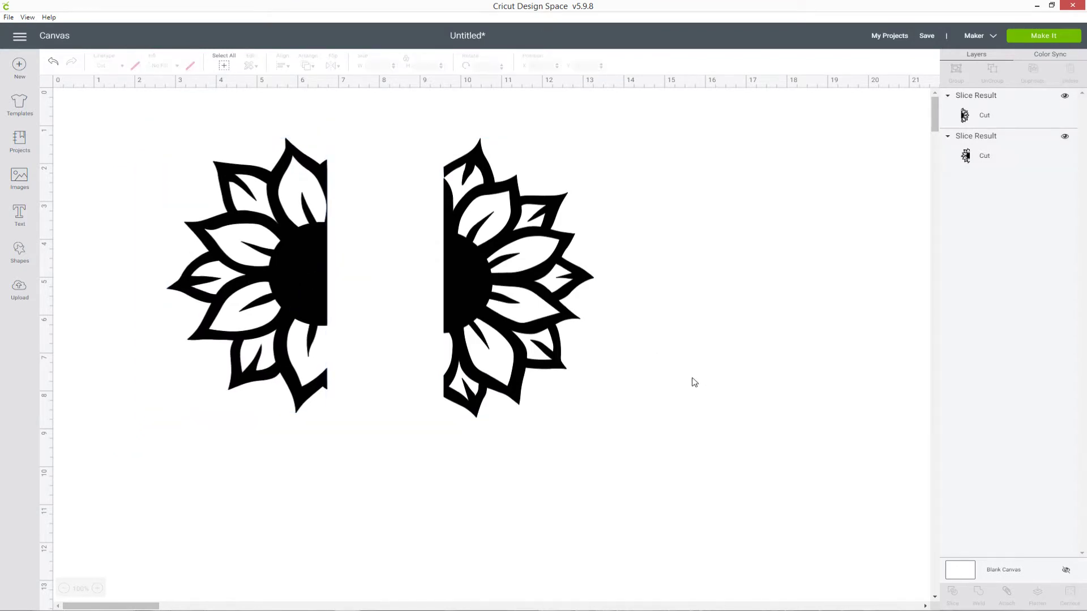
left_click_drag(279, 277, 264, 282)
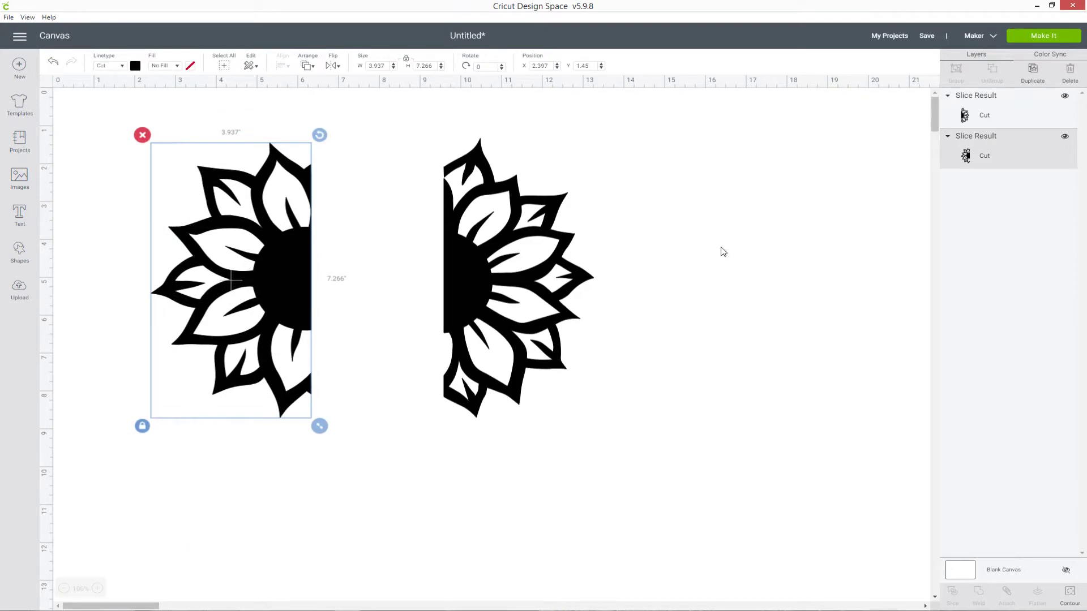
Step: Delete the right half of the flower
left_click(996, 125)
right_click(1007, 111)
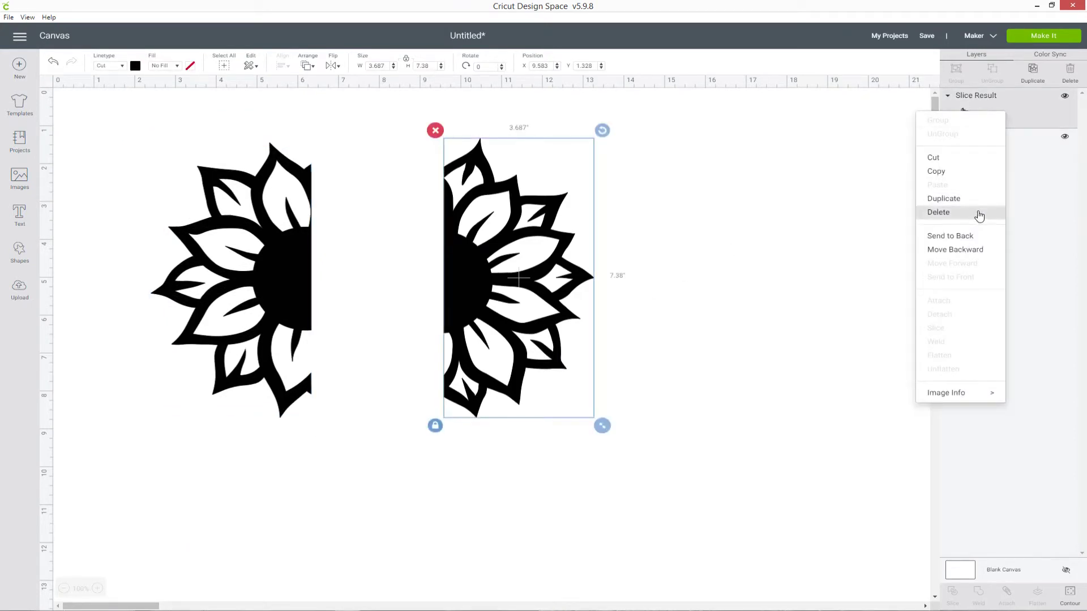
left_click(979, 213)
Step: Move the remaining flower half slightly up and closer to the canvas's left edge
left_click(310, 291)
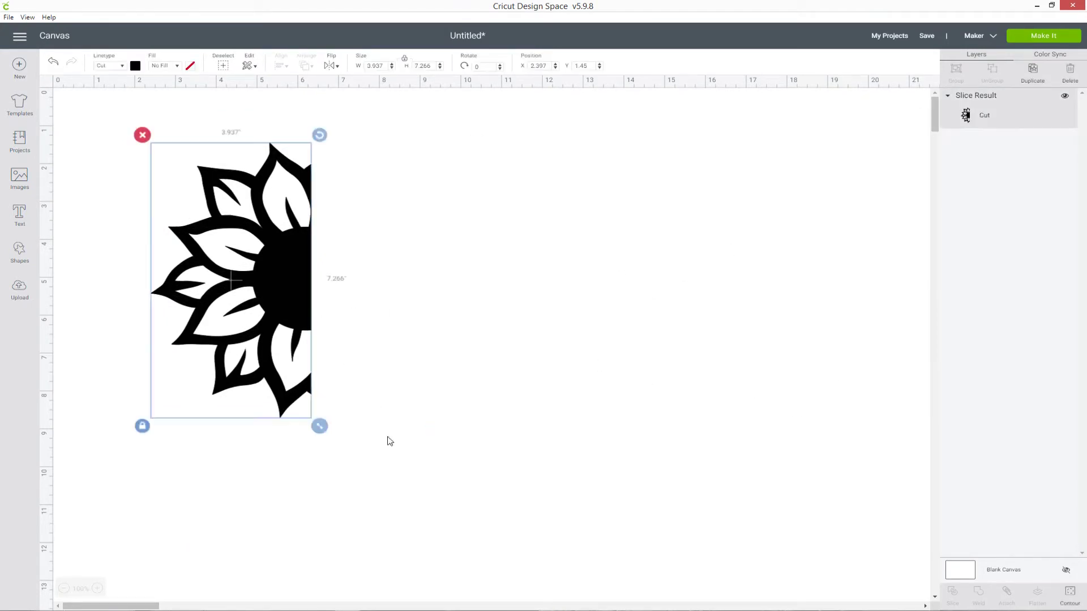
left_click(96, 589)
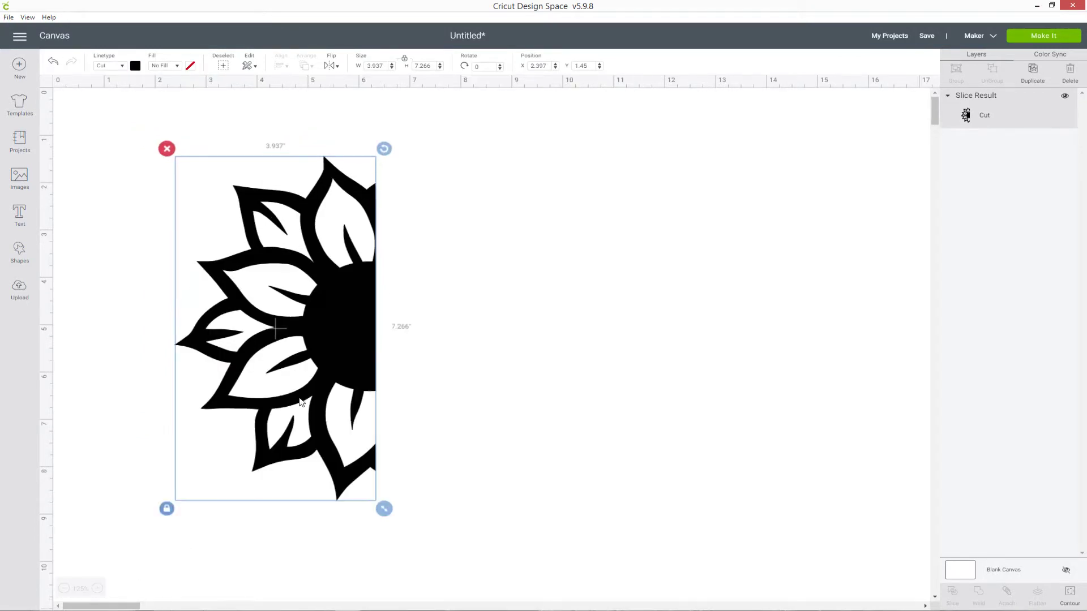
left_click_drag(300, 402, 242, 392)
left_click(419, 349)
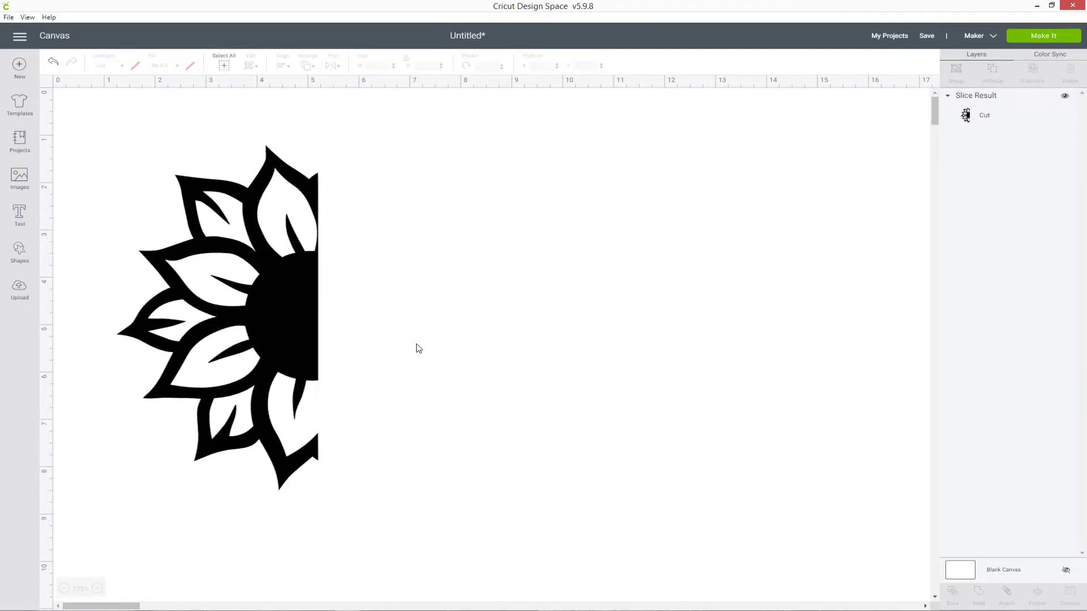
Step: Add the text BE and set its font to the system font Angsana New
left_click(19, 215)
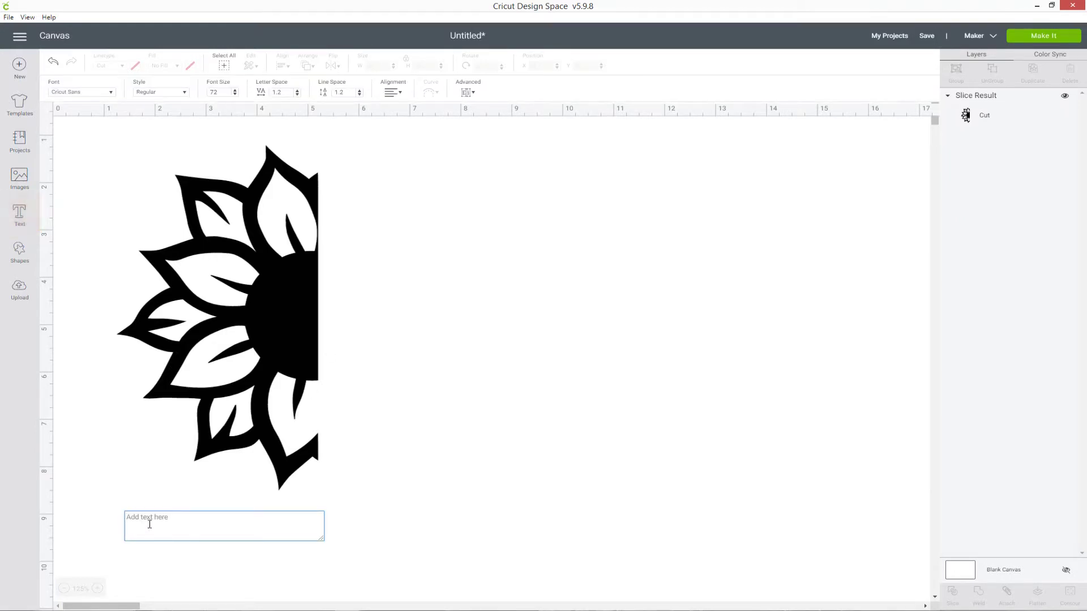
type("BE")
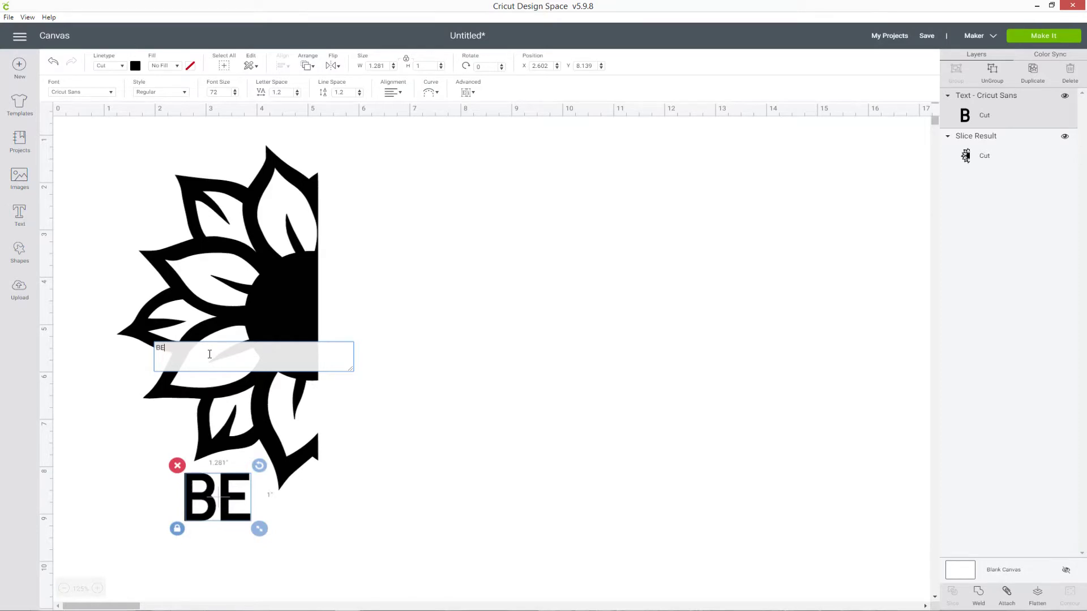
left_click(113, 95)
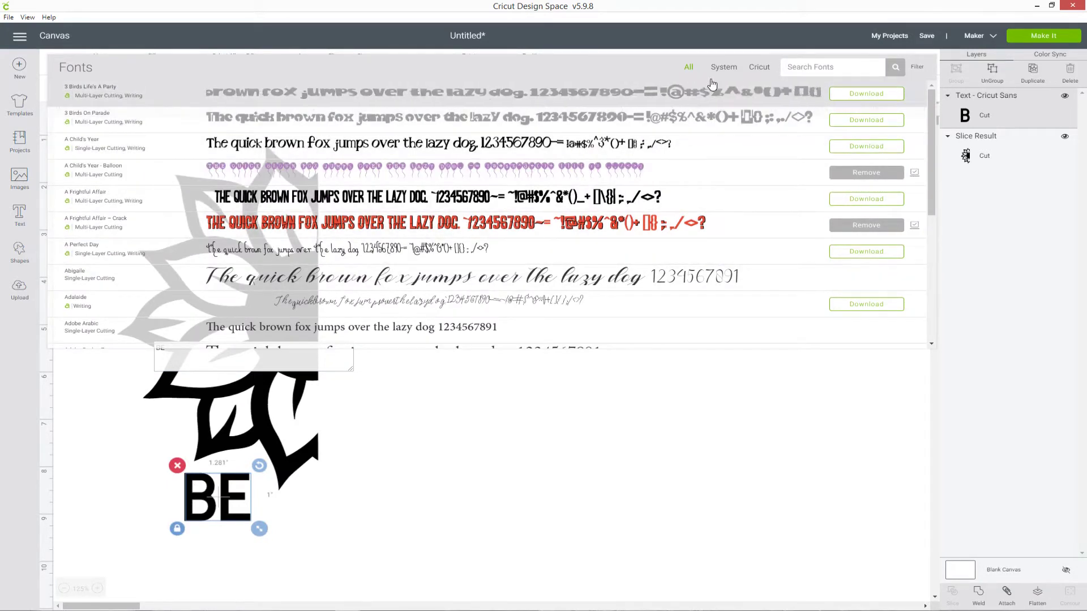
left_click(724, 68)
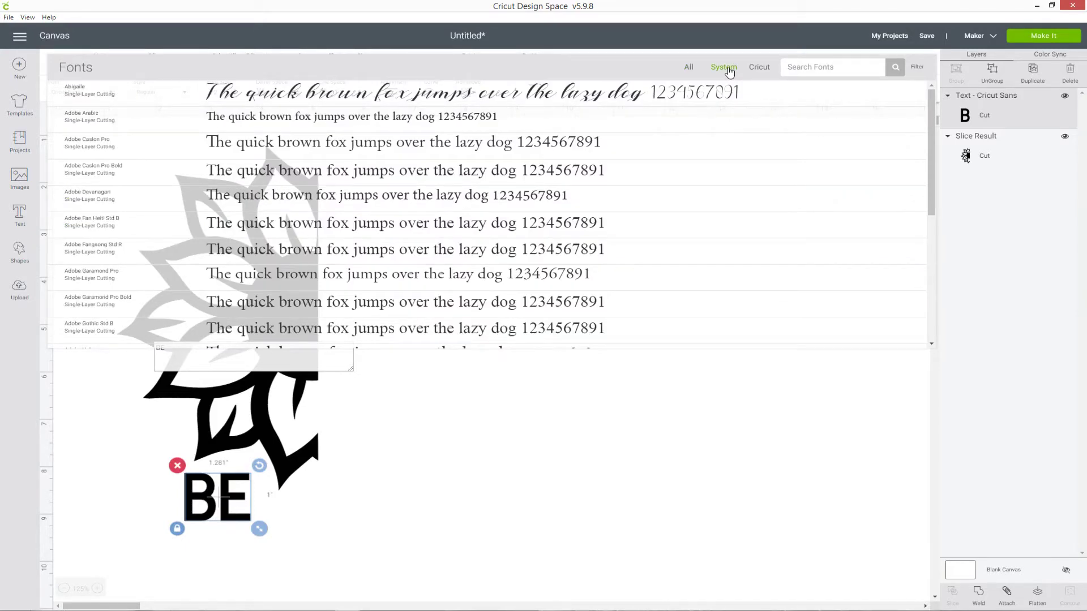
left_click(794, 65)
type("ANG")
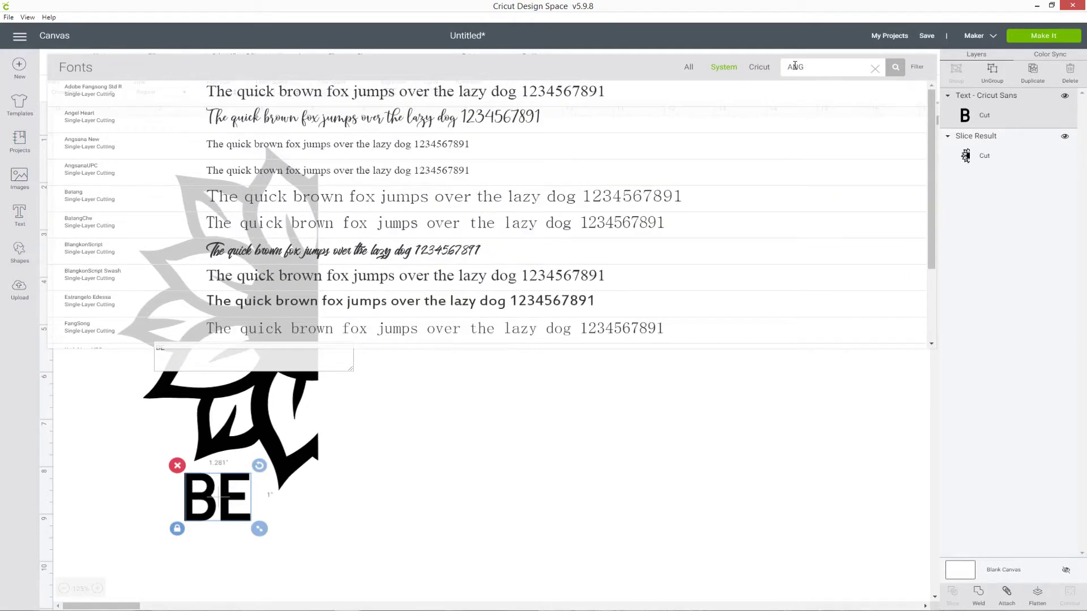
left_click(322, 153)
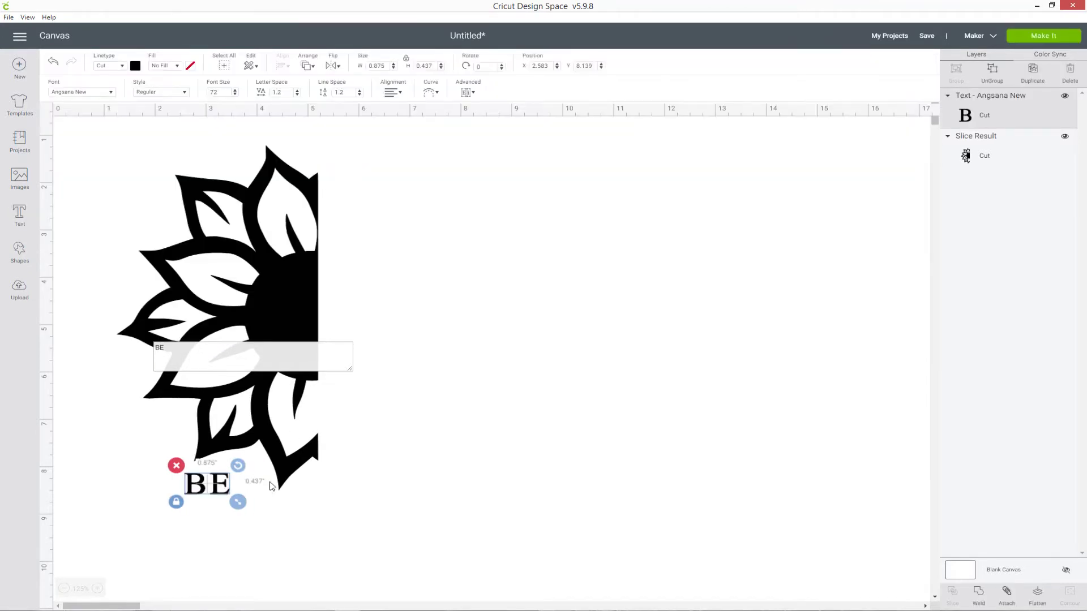
Step: Place BE beside the flower's upper straight edge and enlarge it to about 1.65 in wide
left_click_drag(218, 490, 430, 218)
left_click_drag(392, 216, 422, 225)
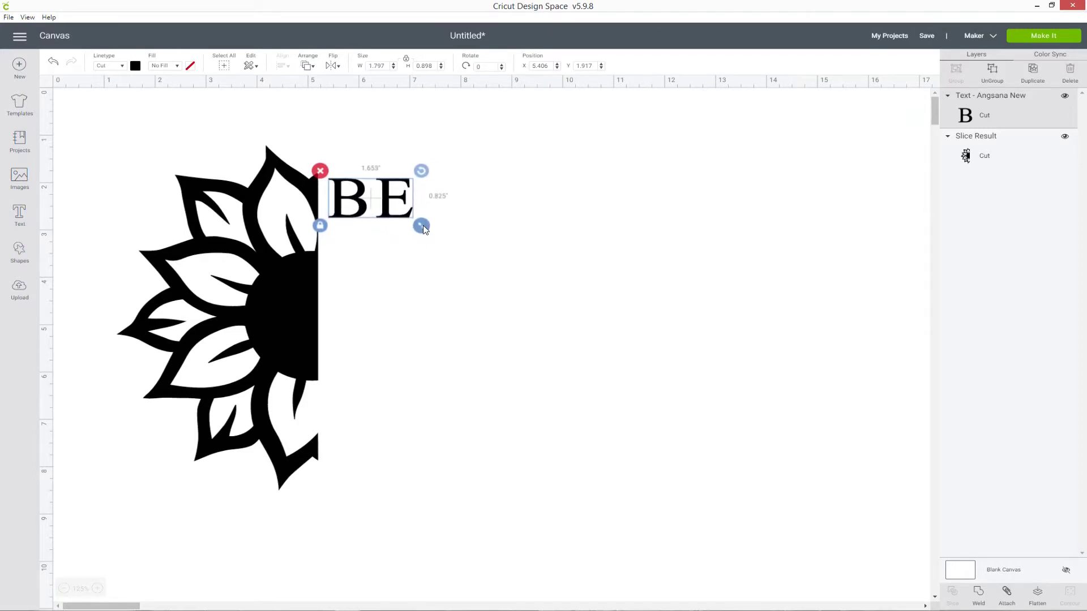
left_click(487, 255)
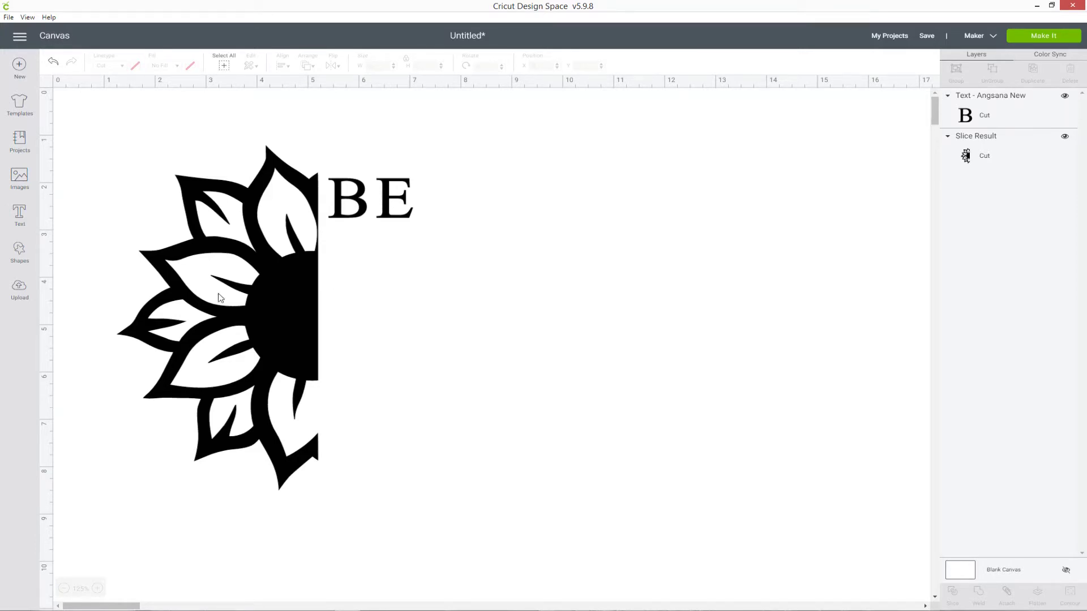
Step: Add a separate text A and place it just below and slightly right of the E in BE
left_click(20, 217)
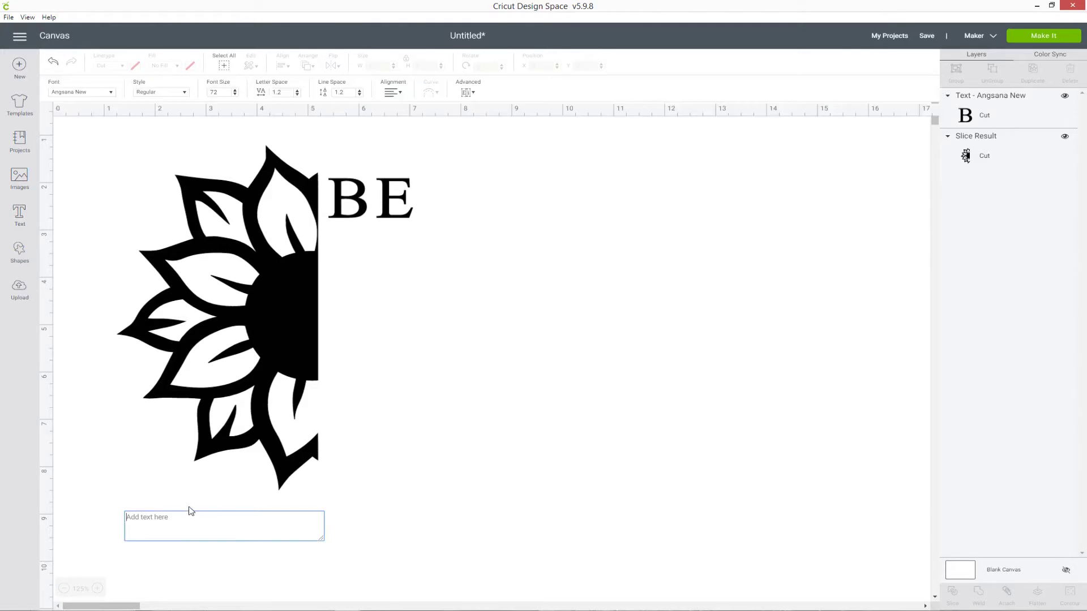
type("A")
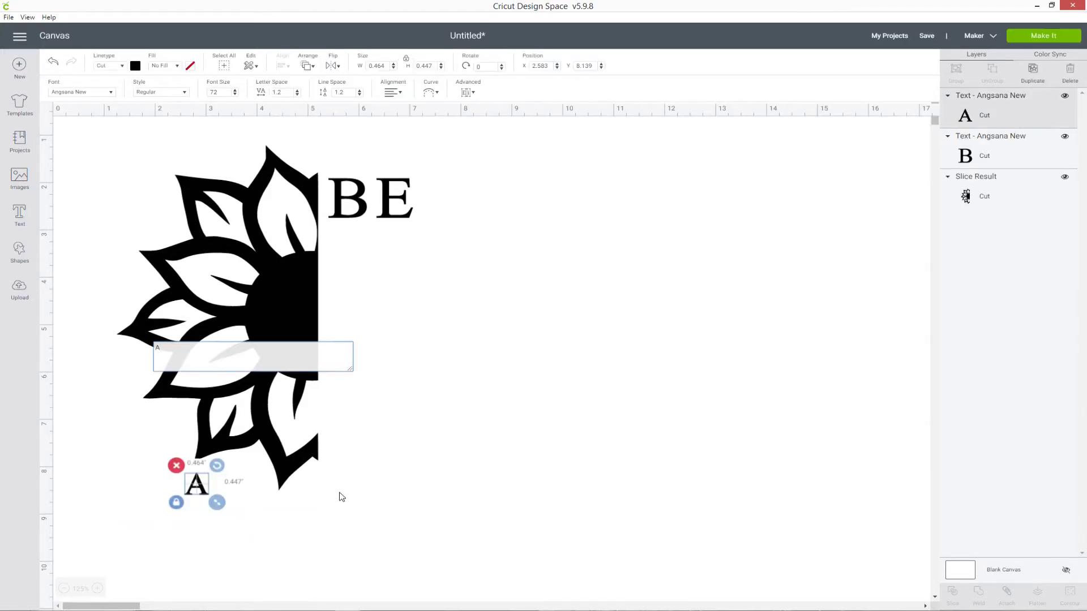
left_click(355, 451)
left_click_drag(198, 492, 487, 286)
left_click(553, 293)
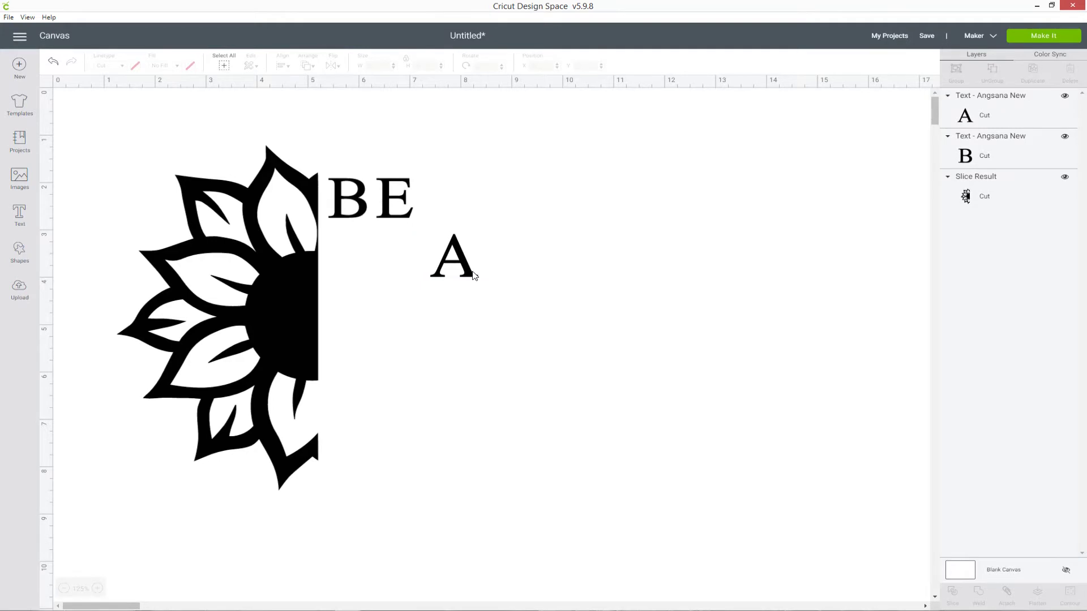
left_click_drag(471, 272, 438, 264)
left_click(517, 296)
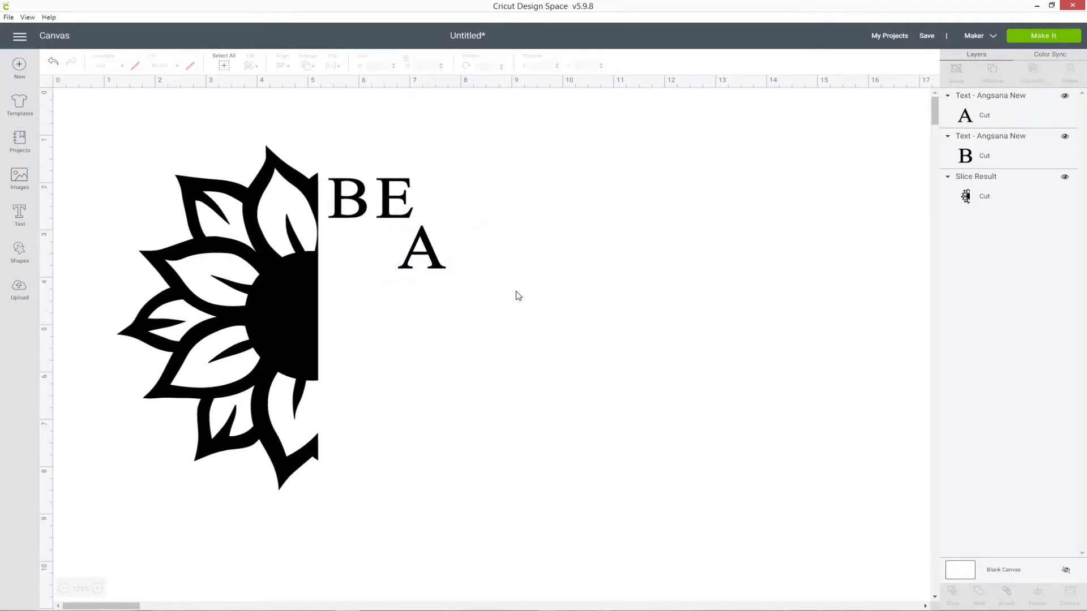
Step: Add the text Sunflower and set its font to the system font Allenattore
left_click(20, 215)
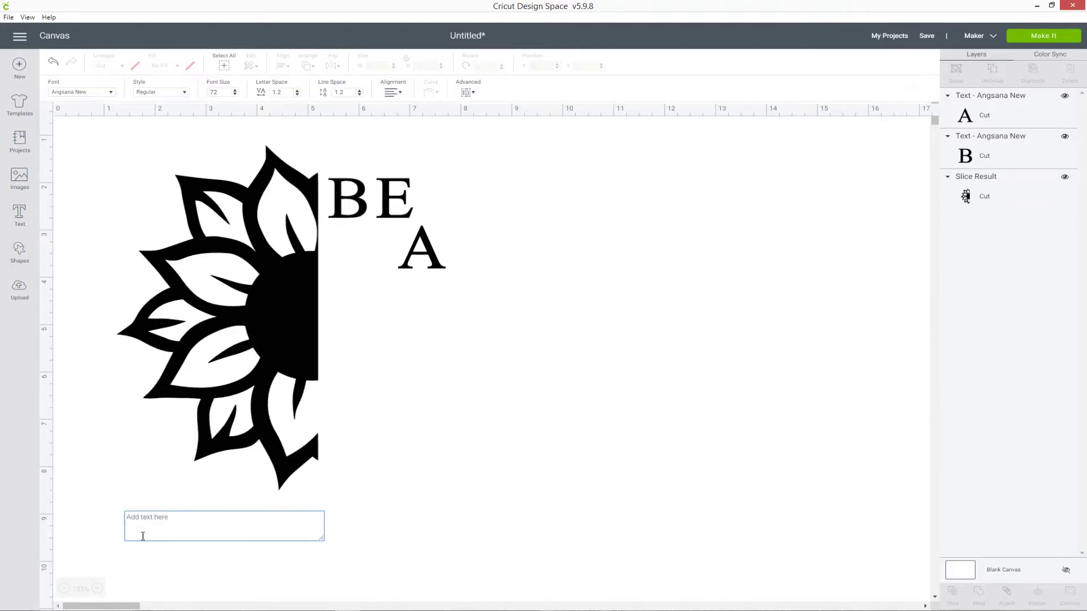
type("Sunflower")
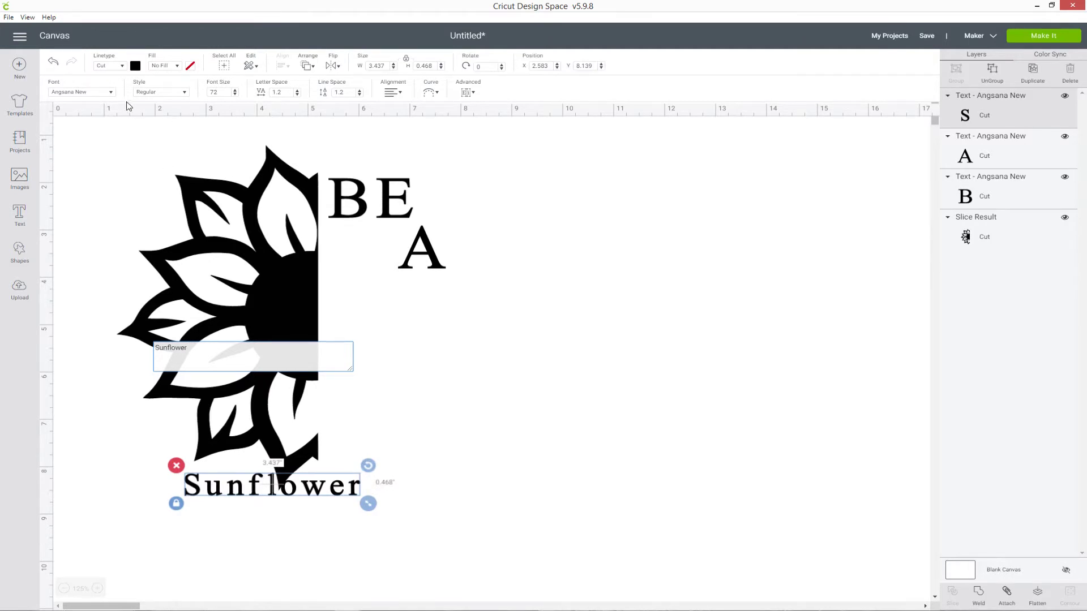
left_click(111, 94)
double_click(790, 68)
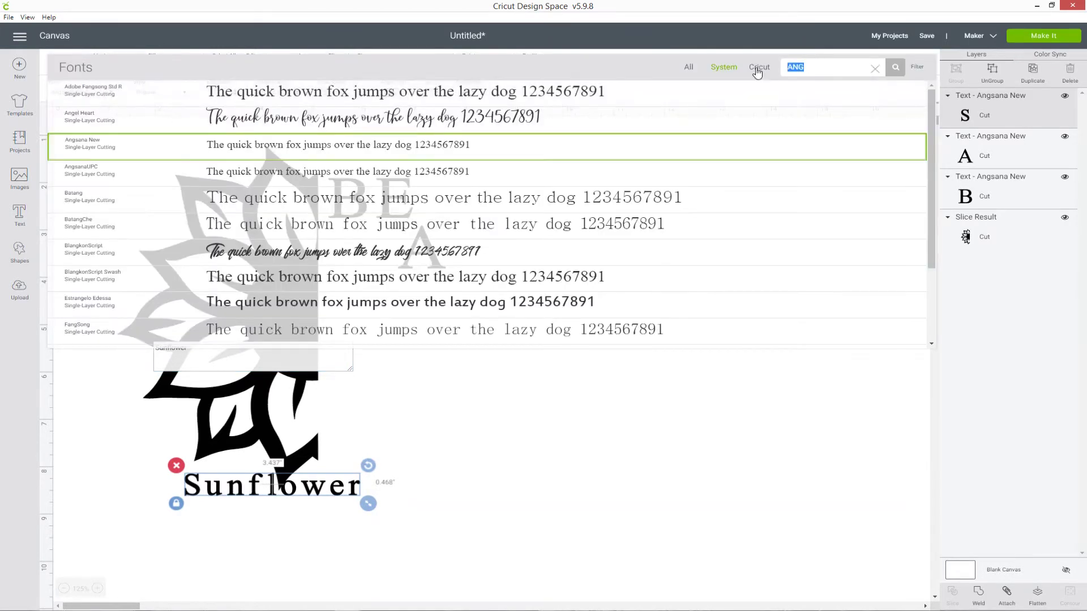
key("BackSpace")
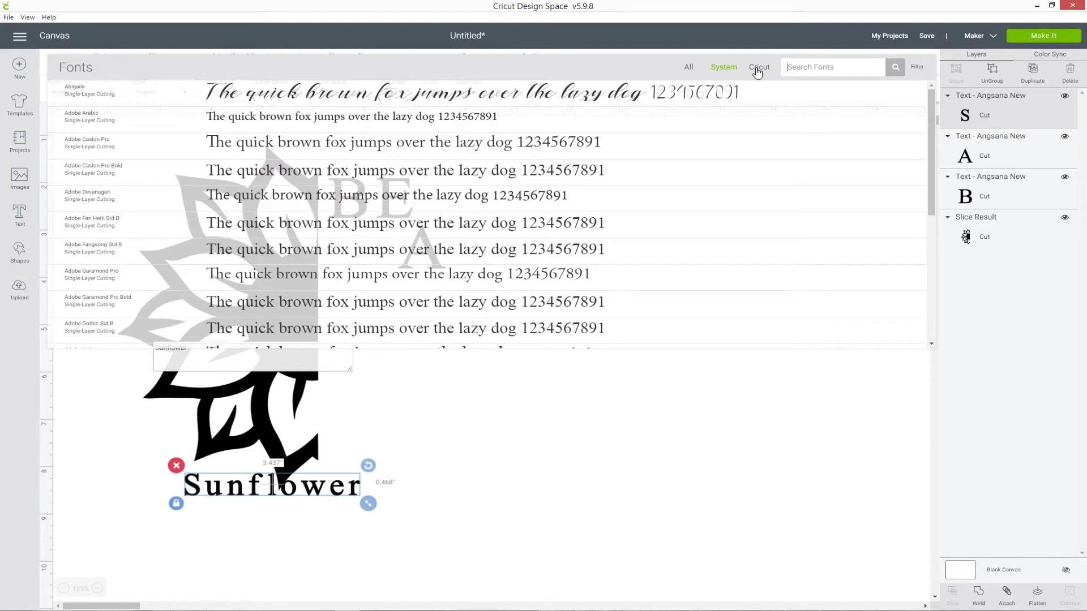
type("all")
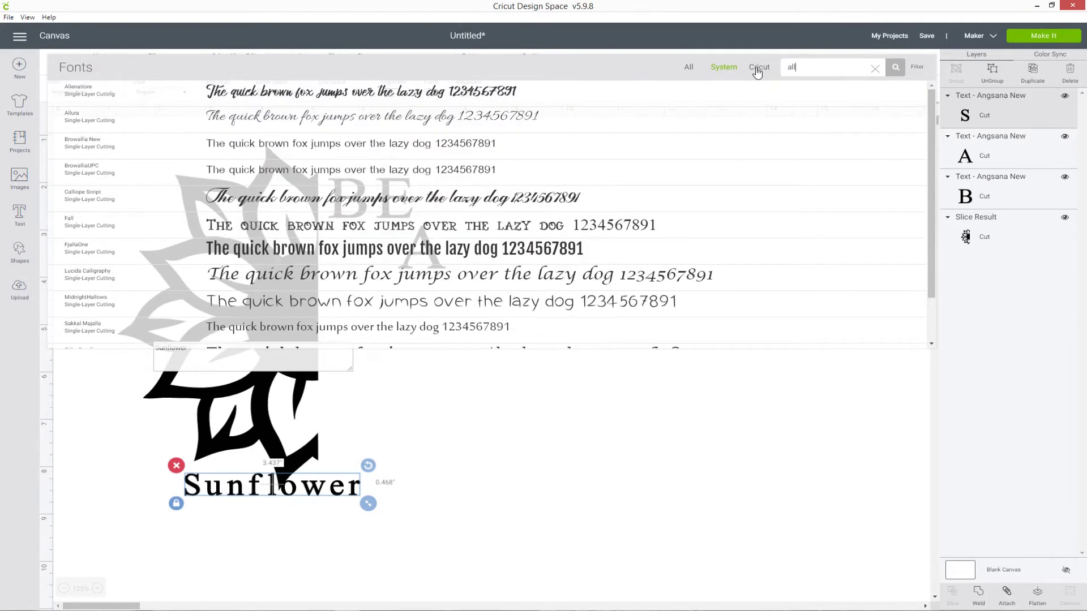
left_click(144, 94)
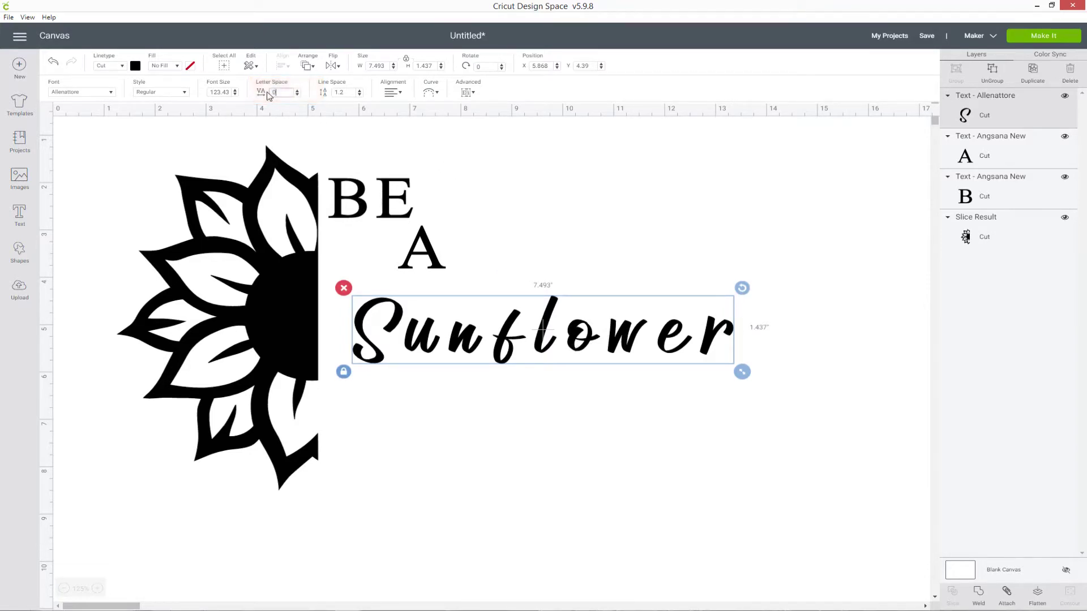
Step: Set the letter spacing of Sunflower to 0 and enlarge the word to about 8.6 in wide
key("Return")
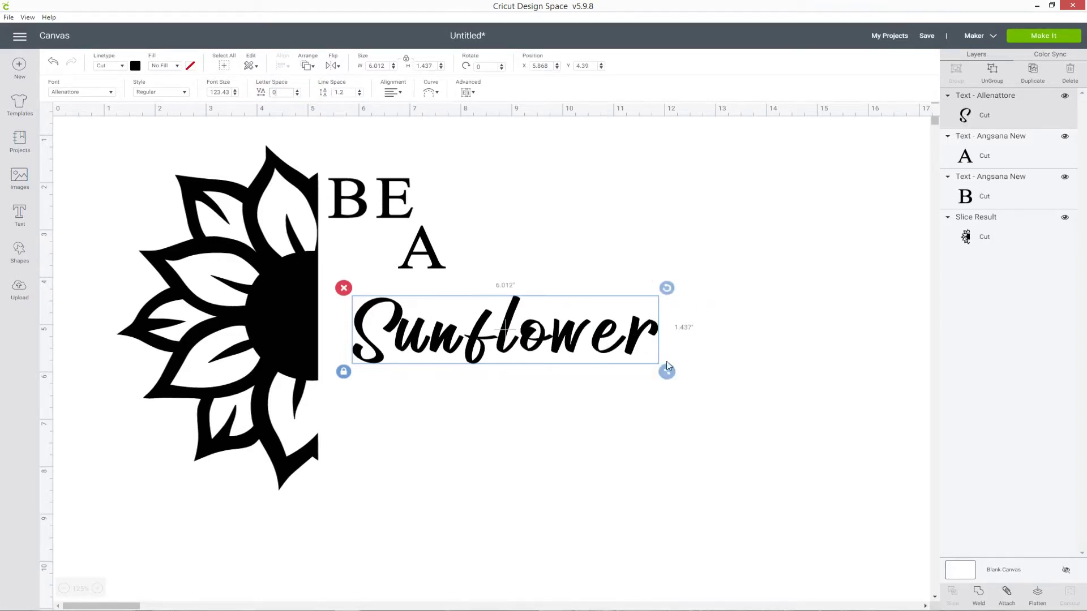
left_click_drag(668, 373, 798, 401)
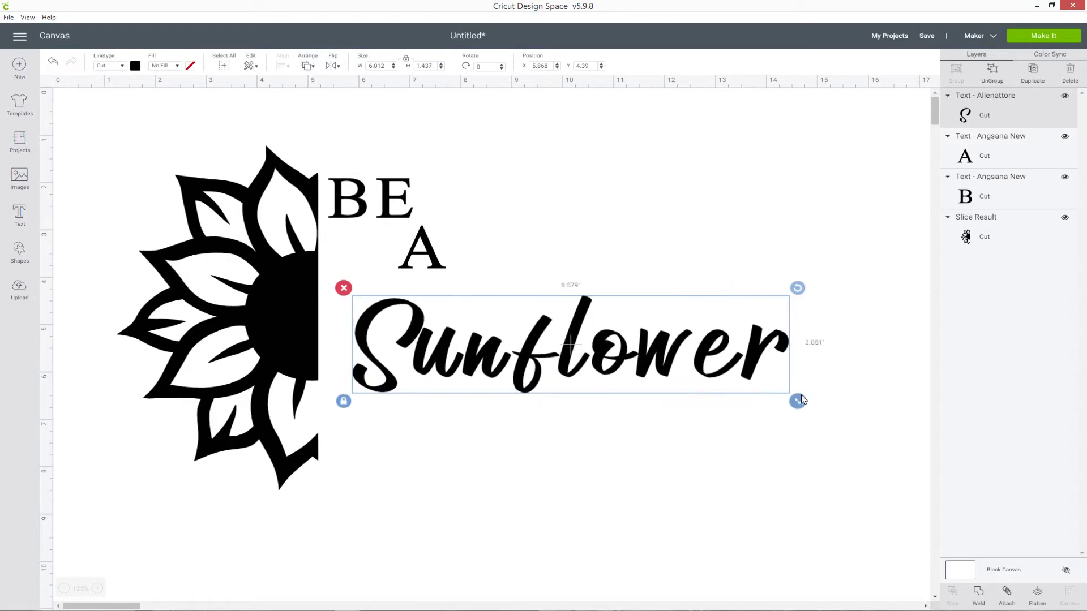
left_click(581, 500)
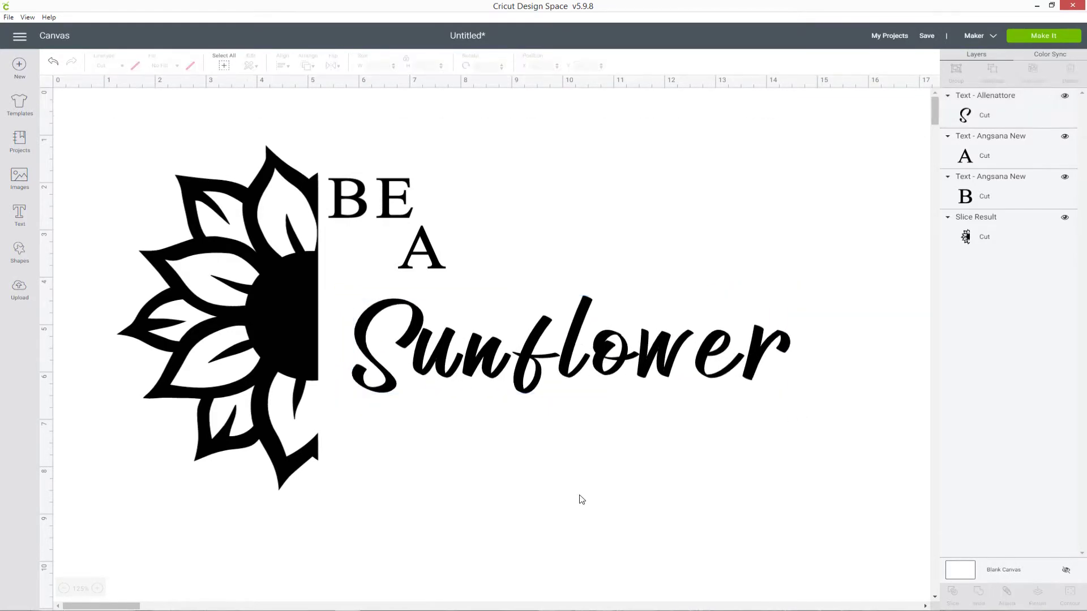
Step: Ungroup the Sunflower text into individual letters
left_click(576, 354)
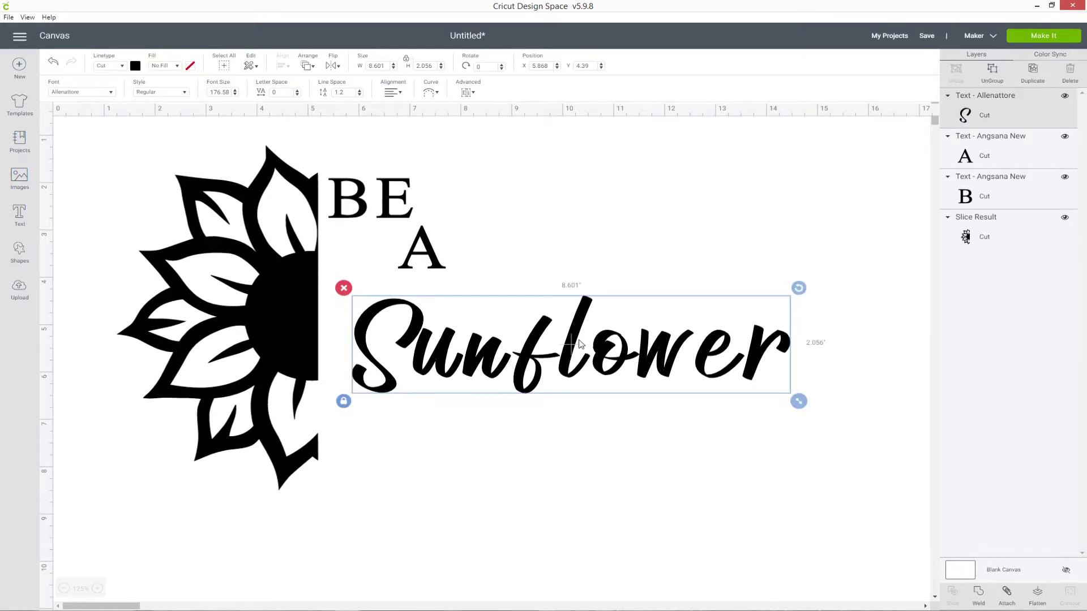
right_click(1037, 104)
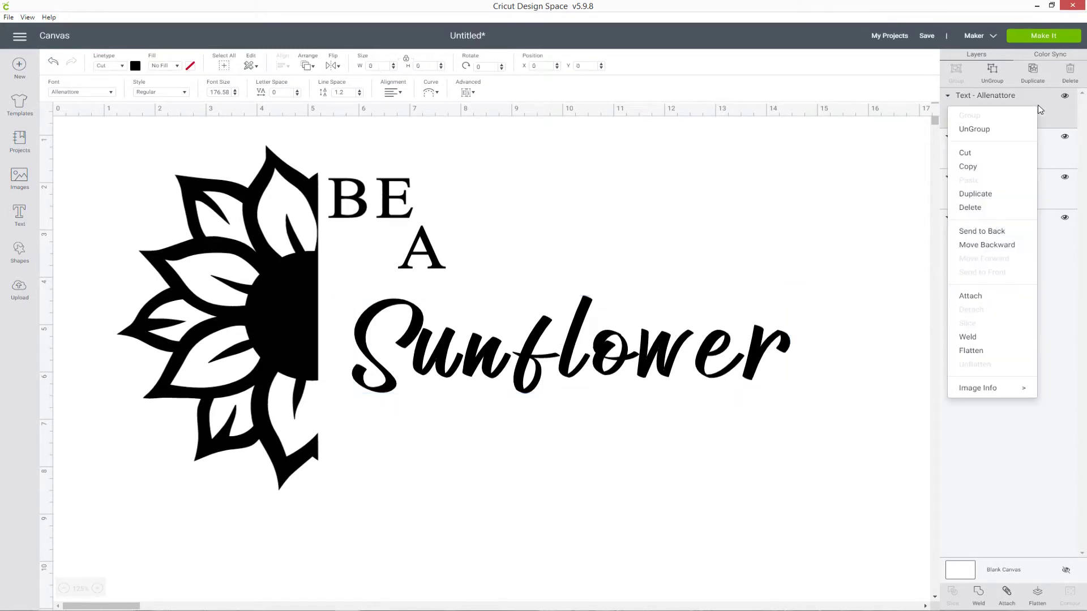
left_click(1005, 132)
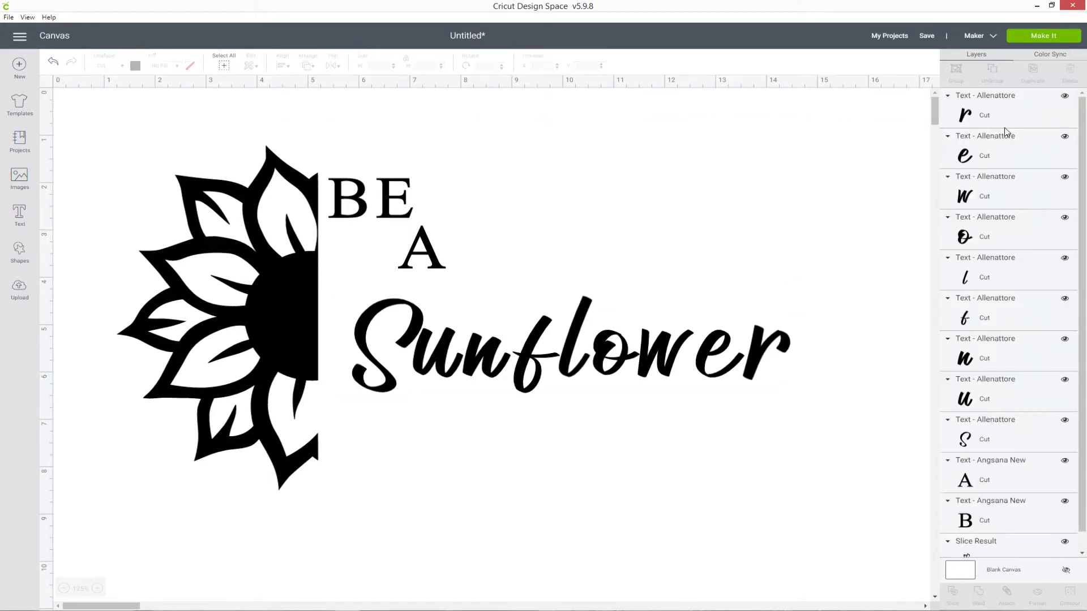
Step: Toggle the visibility of the letters r and e to check them as separate layers
left_click(1064, 97)
left_click(1065, 98)
left_click(1065, 137)
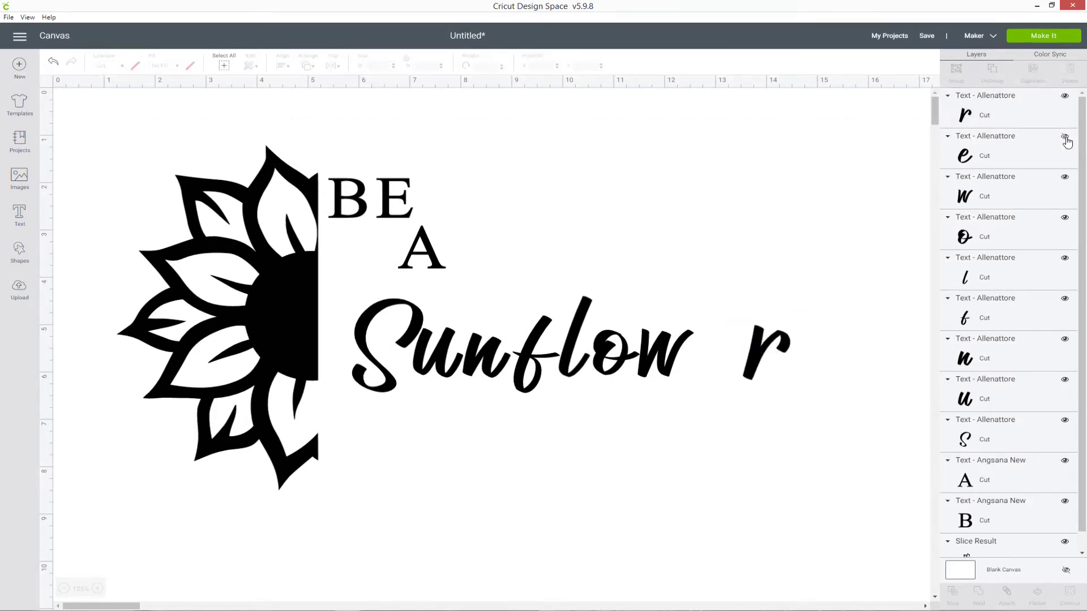
left_click(1064, 137)
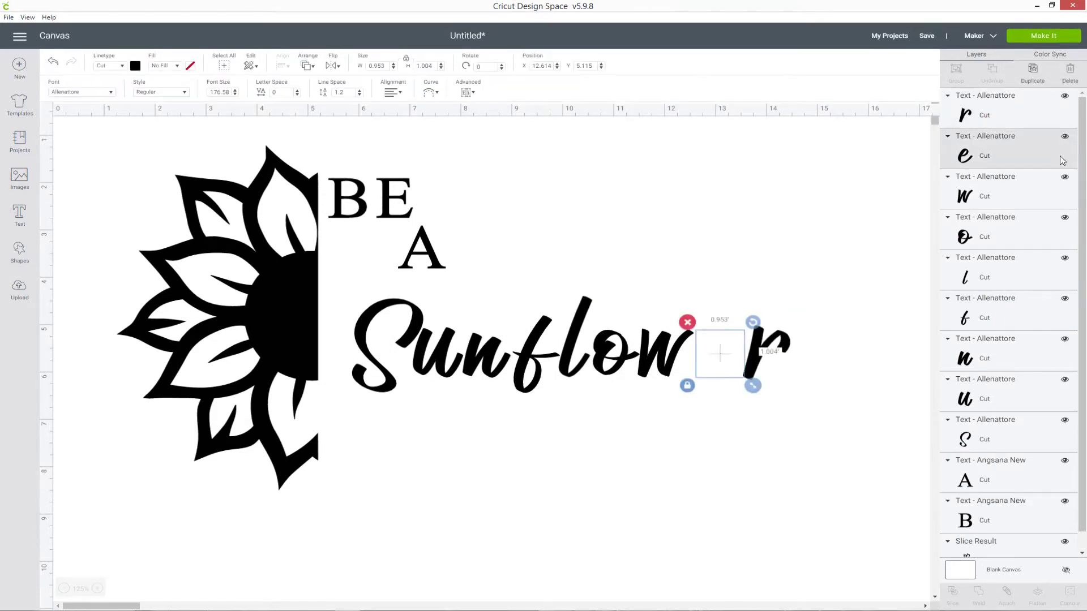
Step: Move the letters n, f, l, o, w, e and r of Sunflower leftward one by one so each overlaps its neighbour
left_click(493, 356)
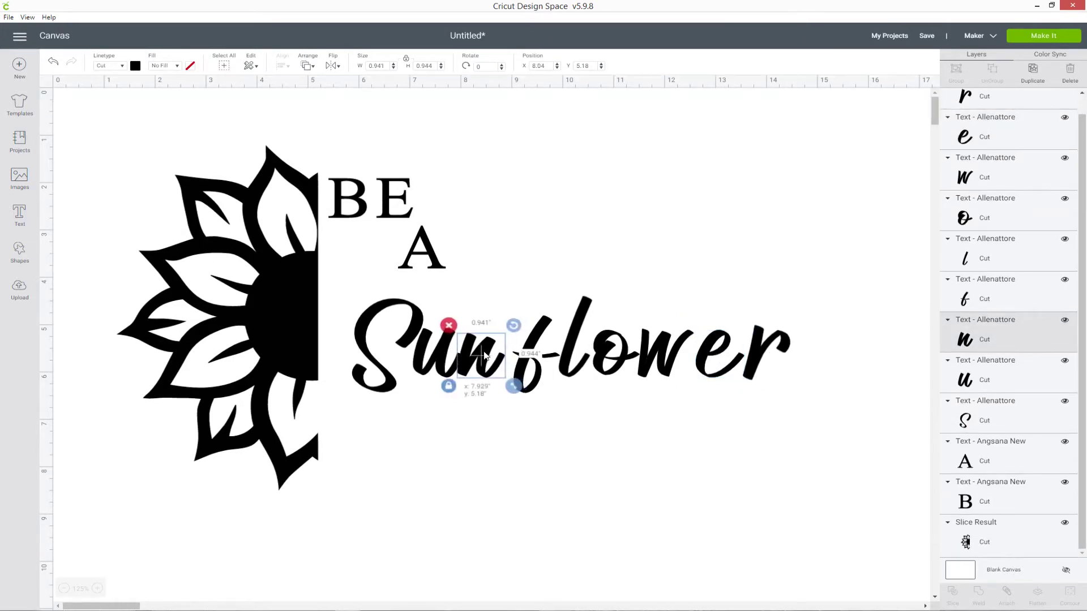
left_click_drag(530, 350, 555, 356)
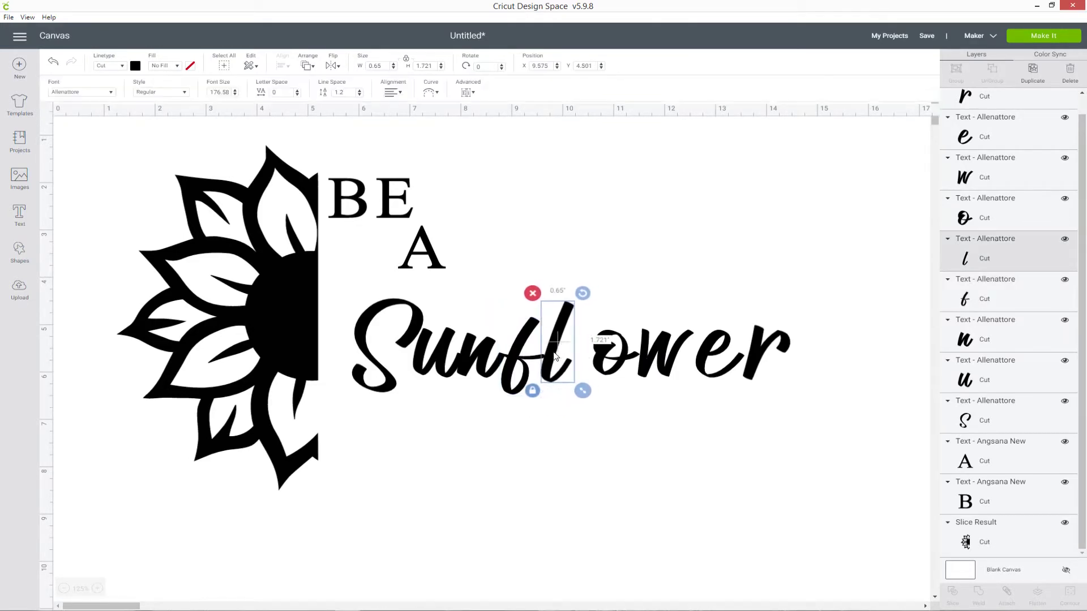
left_click(97, 588)
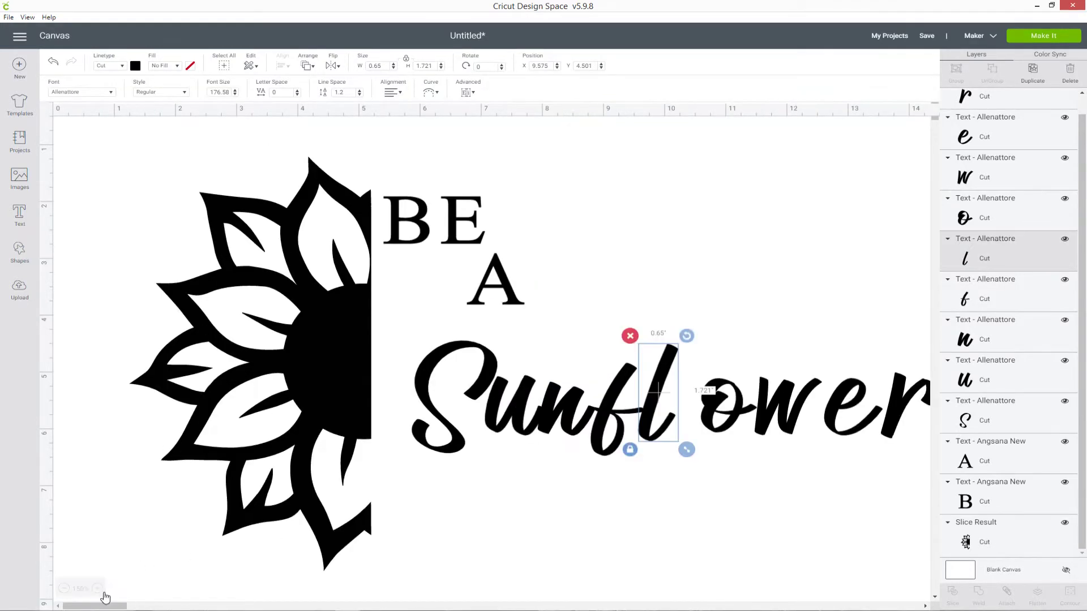
left_click(98, 589)
left_click_drag(85, 606, 117, 606)
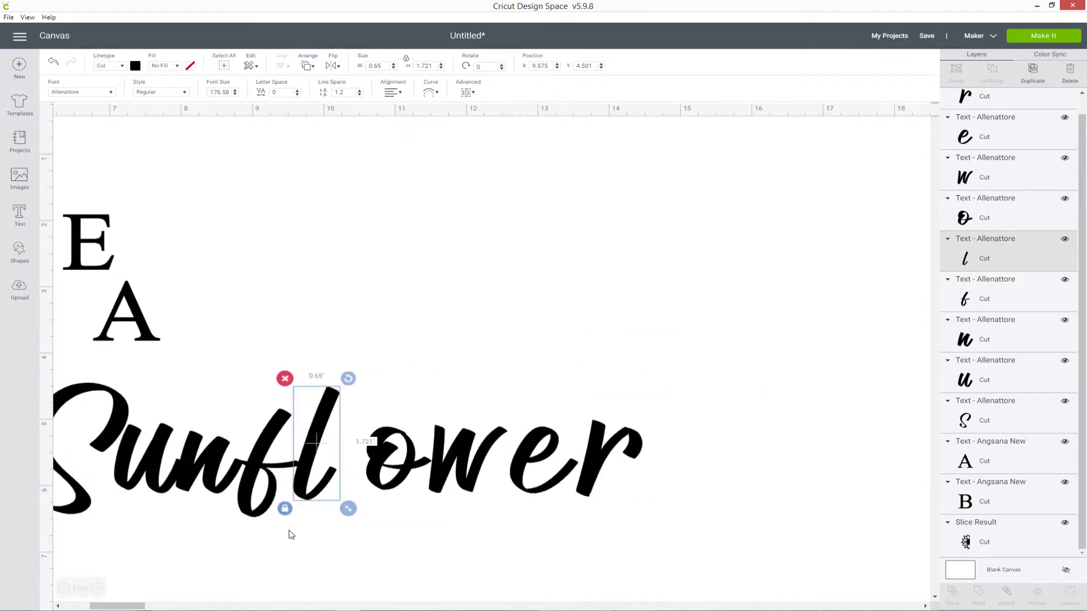
scroll(292, 535, "down", 1)
scroll(413, 441, "left", 1)
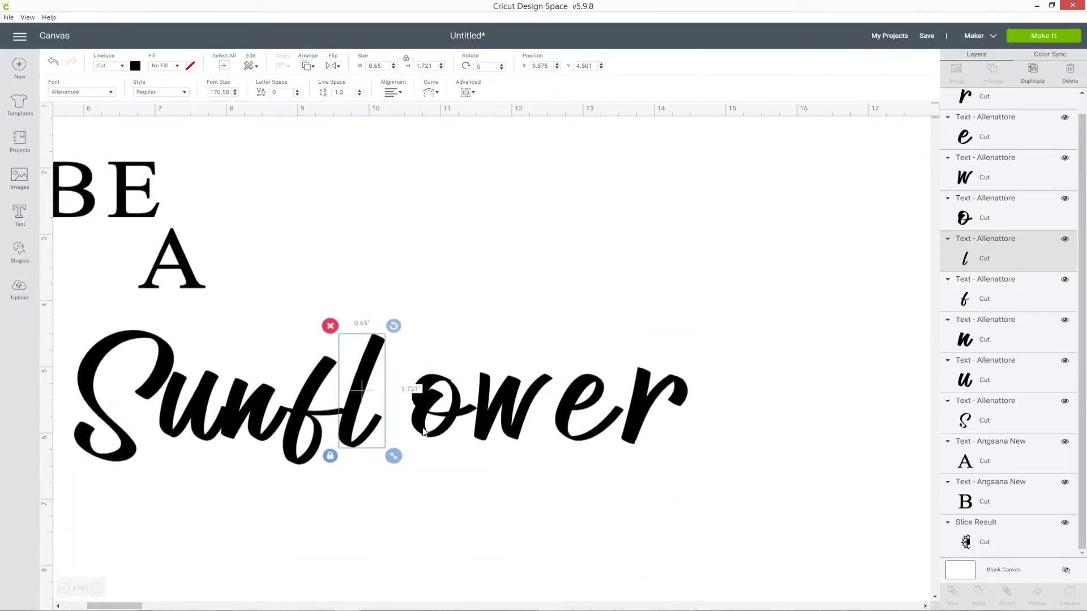
left_click_drag(423, 431, 385, 436)
left_click_drag(503, 405, 476, 407)
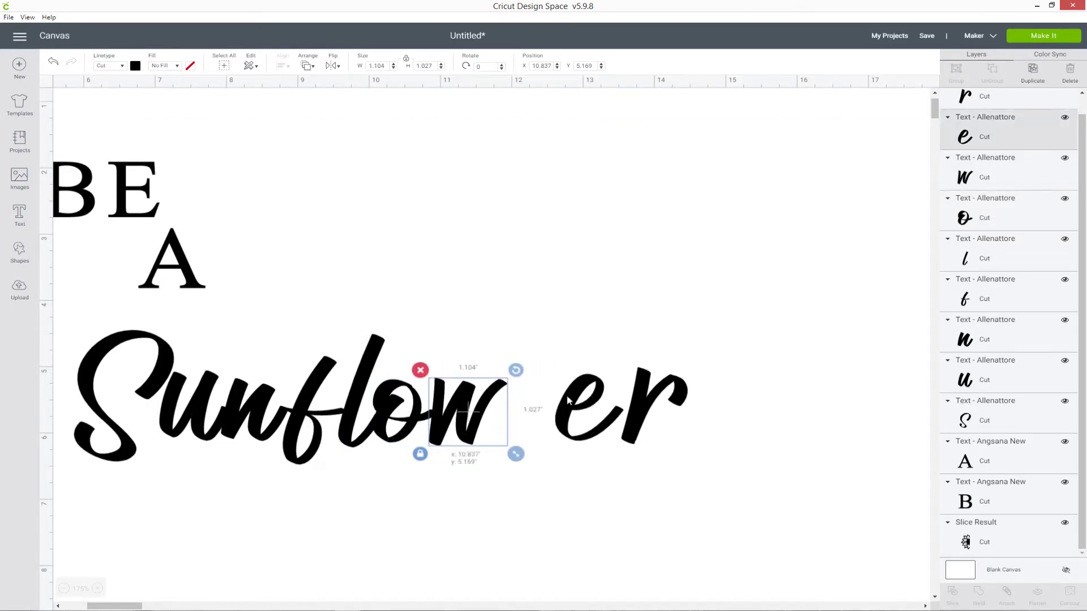
left_click_drag(568, 399, 534, 408)
left_click_drag(663, 394, 593, 398)
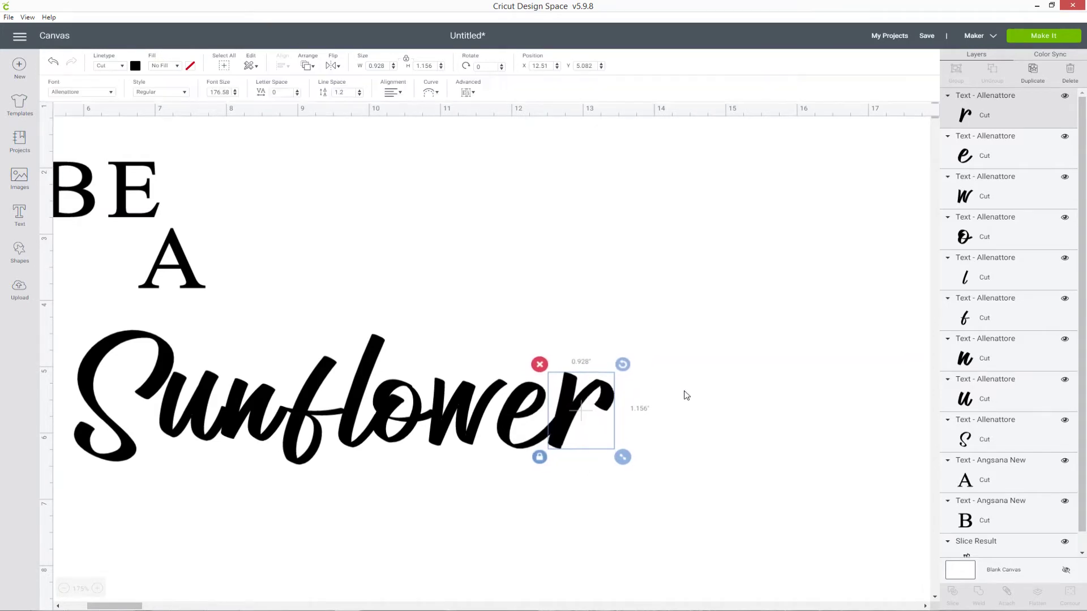
left_click(695, 407)
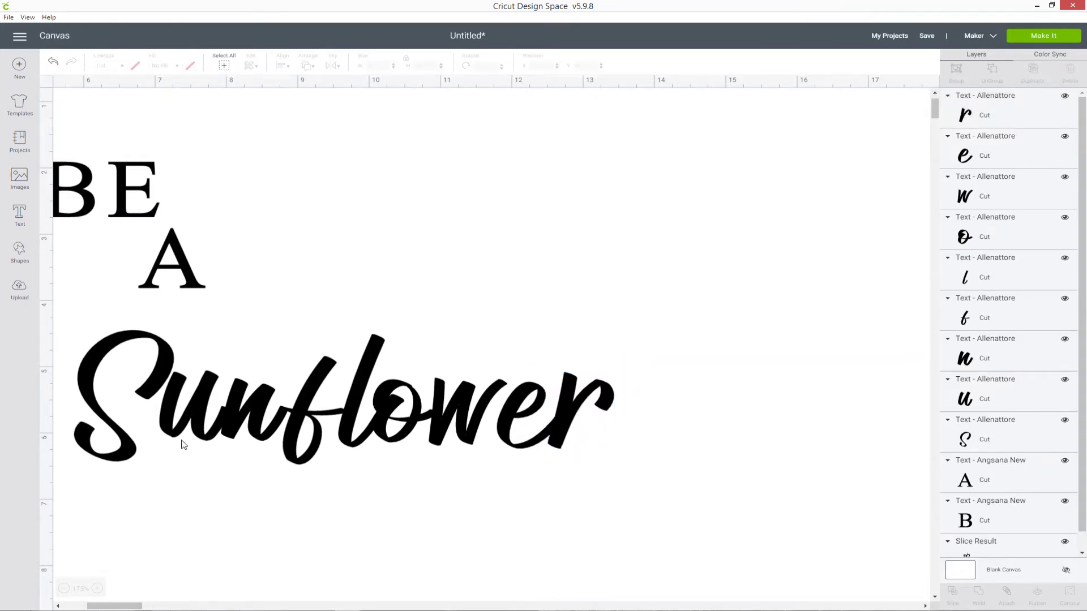
Step: Nudge the letters w, e and r of Sunflower slightly up and left to refine how they connect
left_click_drag(468, 425, 470, 421)
left_click(531, 388)
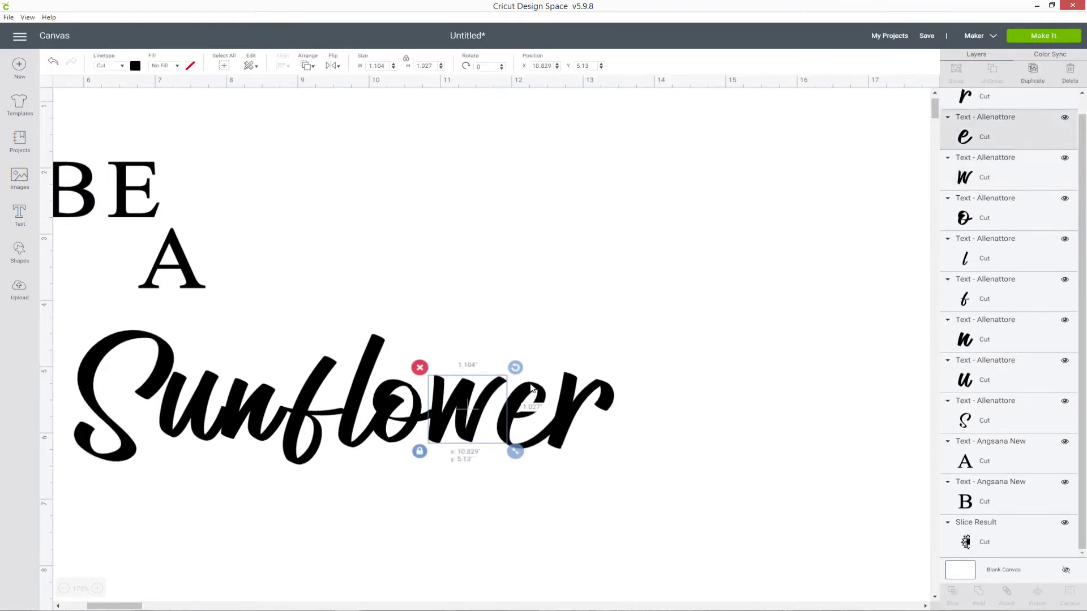
left_click_drag(531, 387, 595, 386)
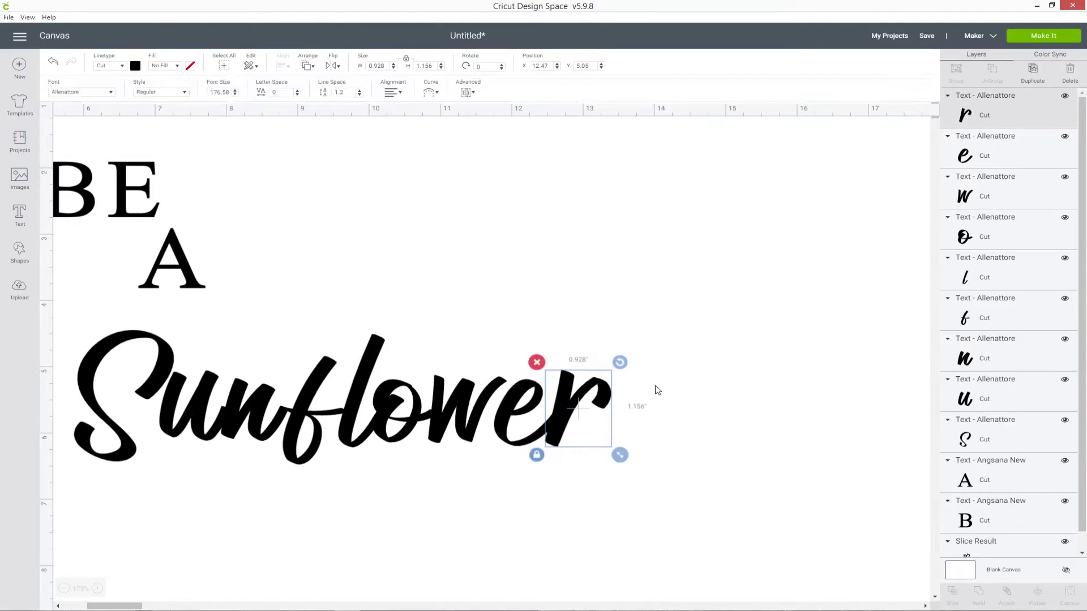
left_click(647, 455)
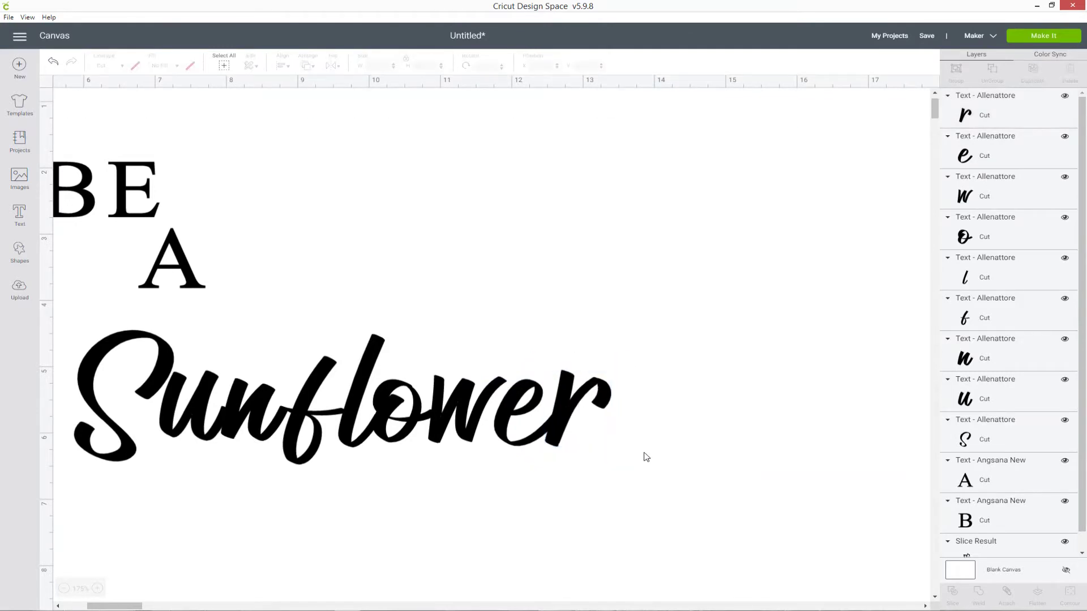
Step: Group the nine letters of Sunflower into one object and check the group by hiding and showing it
left_click(64, 590)
left_click(65, 589)
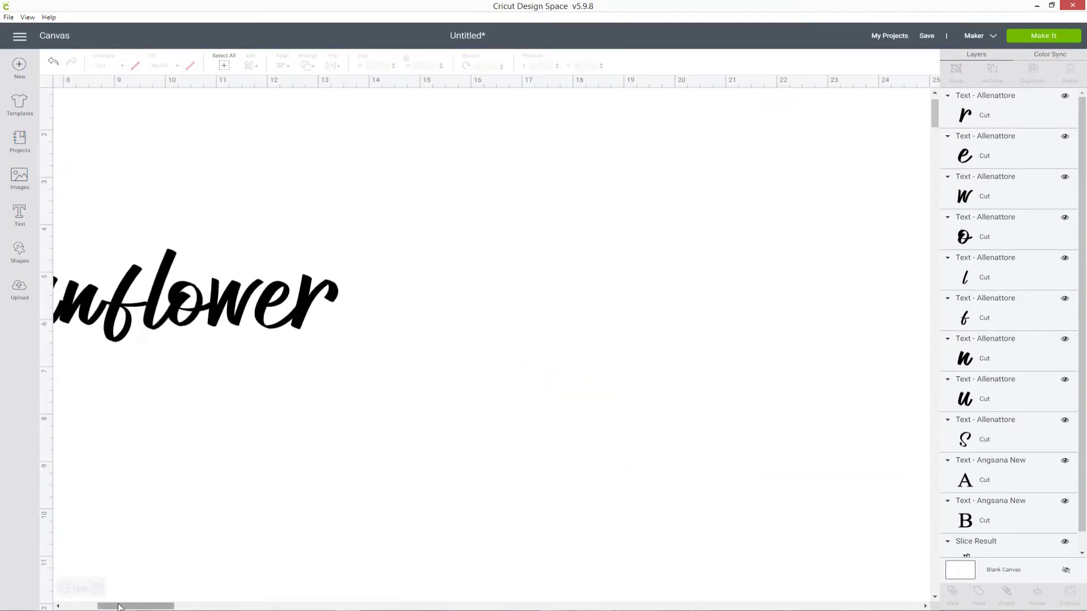
left_click_drag(102, 605, 76, 606)
scroll(641, 411, "up", 2)
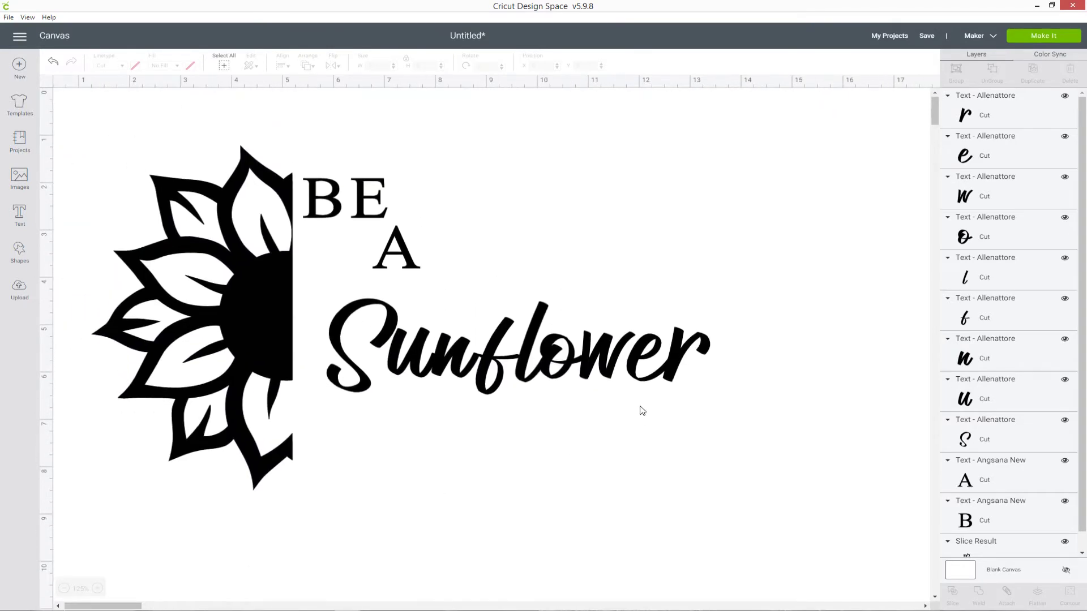
left_click(1016, 116)
left_click(1020, 158, "shift")
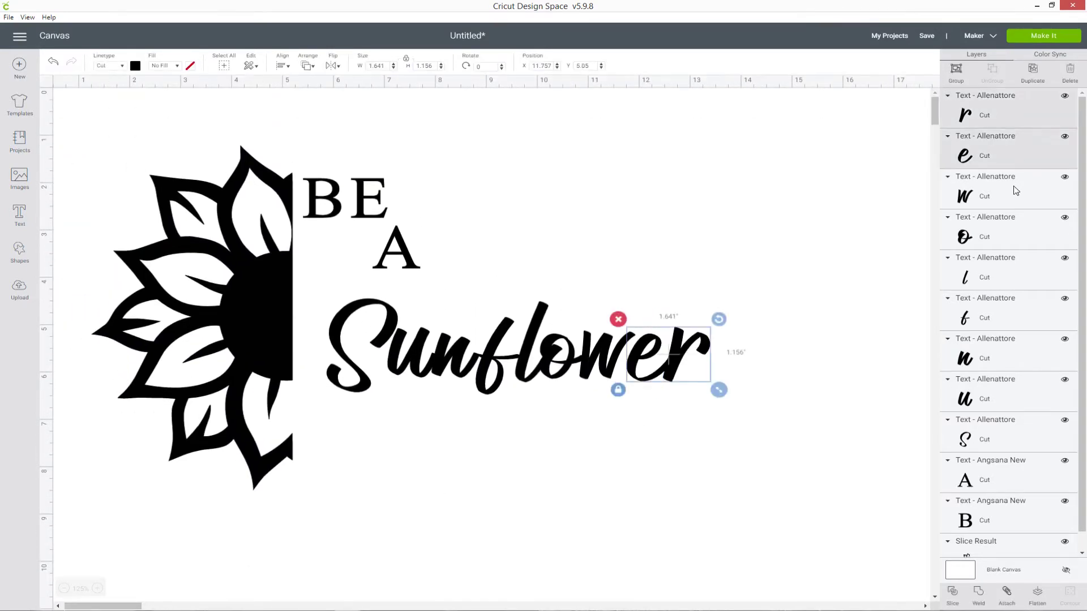
left_click(1019, 184, "shift")
left_click(1019, 237, "shift")
left_click(1016, 277, "shift")
left_click(1013, 318, "shift")
left_click(1011, 358, "shift")
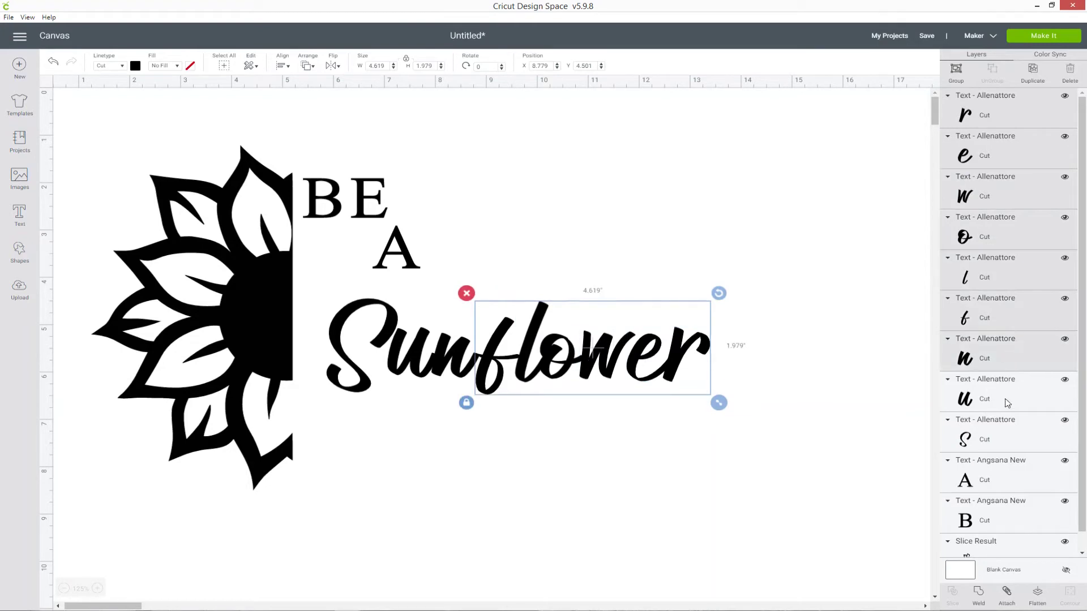
left_click(1008, 399, "shift")
left_click(1005, 437, "shift")
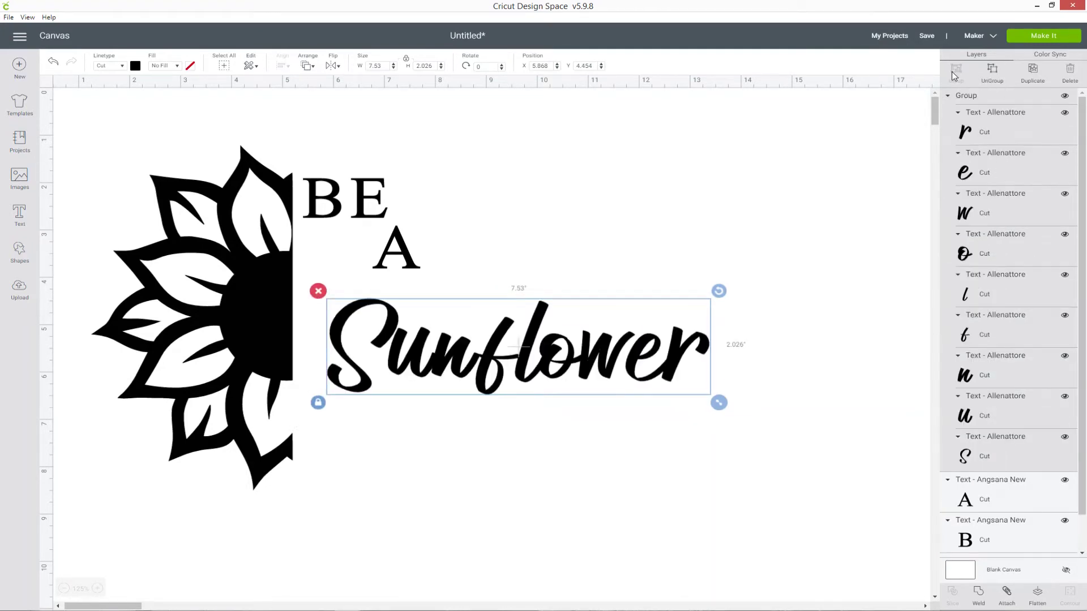
left_click(955, 72)
left_click(1065, 96)
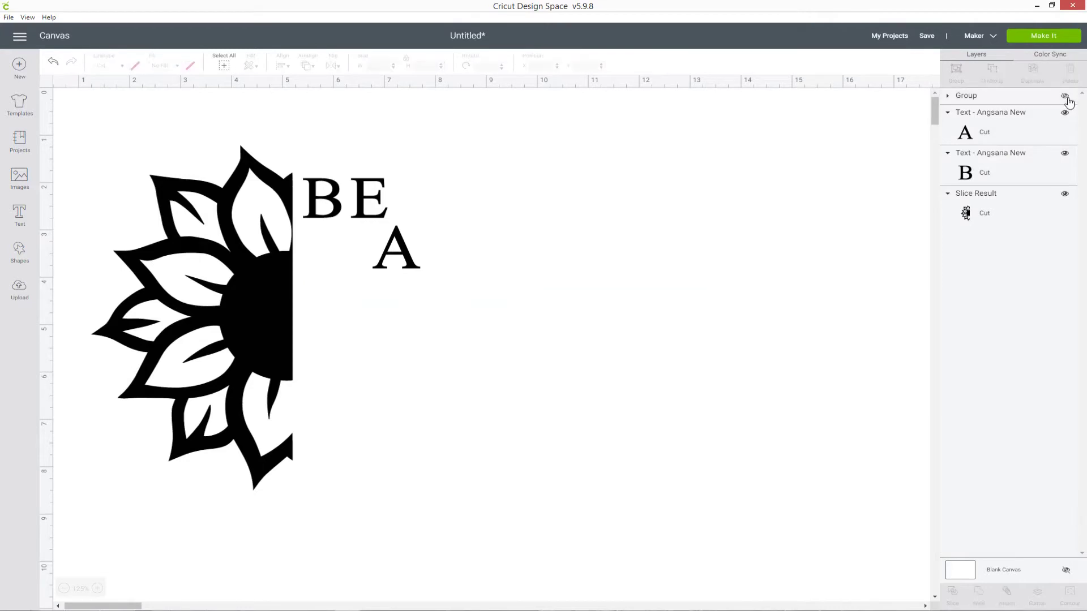
left_click(1065, 95)
Step: Resize the Sunflower group to about 7.33 in wide and move it up close beneath the word BE
left_click_drag(719, 402, 692, 398)
left_click_drag(585, 365, 564, 300)
left_click_drag(673, 333, 689, 339)
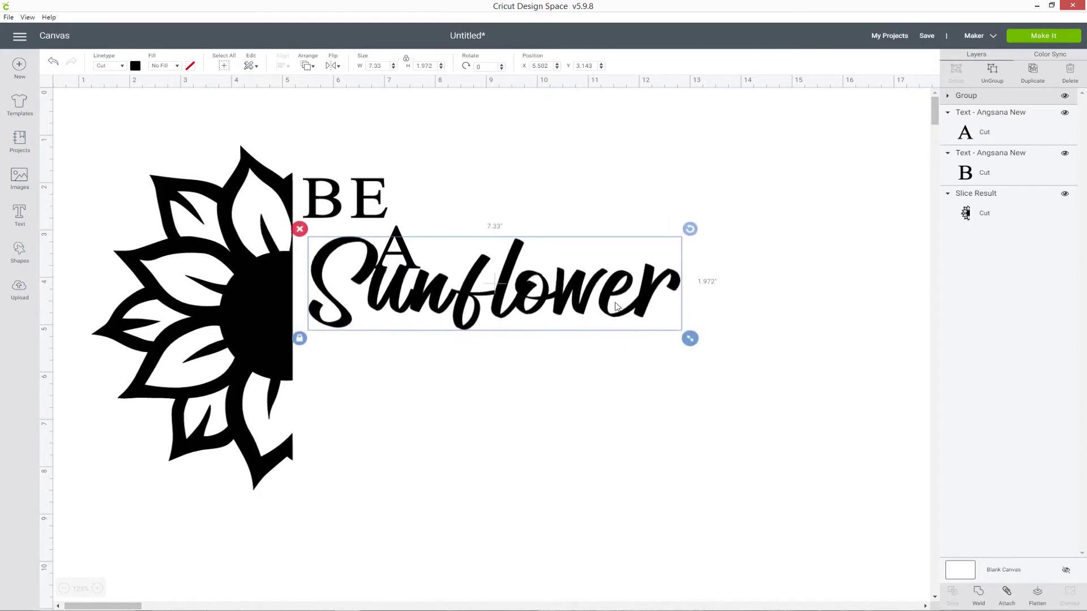
Step: Place the letter A just above the start of Sunflower and nudge the Sunflower group to about X 5.48, Y 3.187
left_click(449, 209)
left_click_drag(413, 235, 418, 227)
left_click(489, 423)
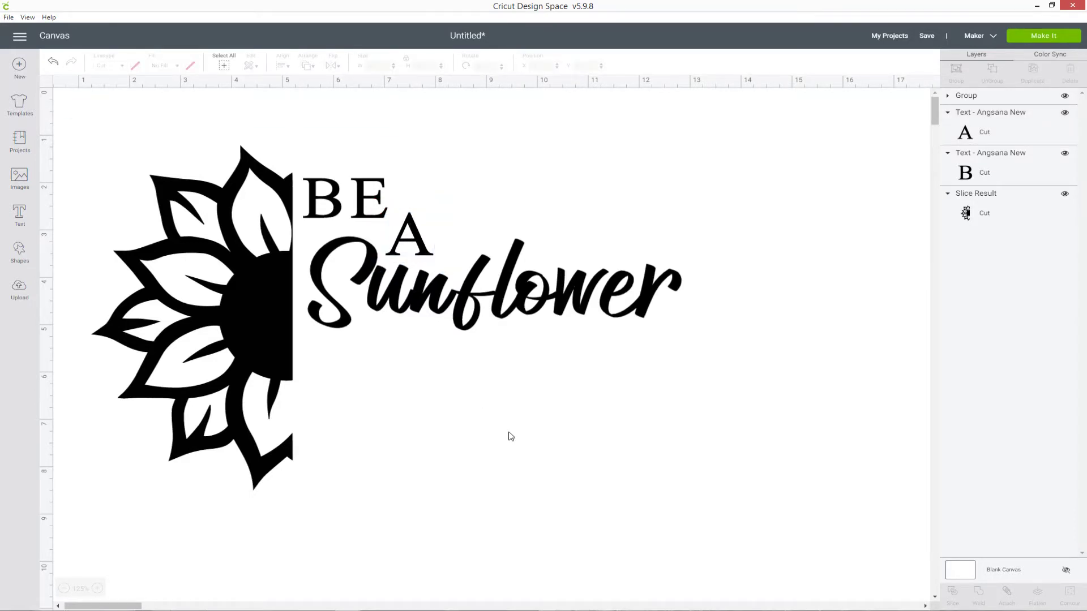
left_click(463, 305)
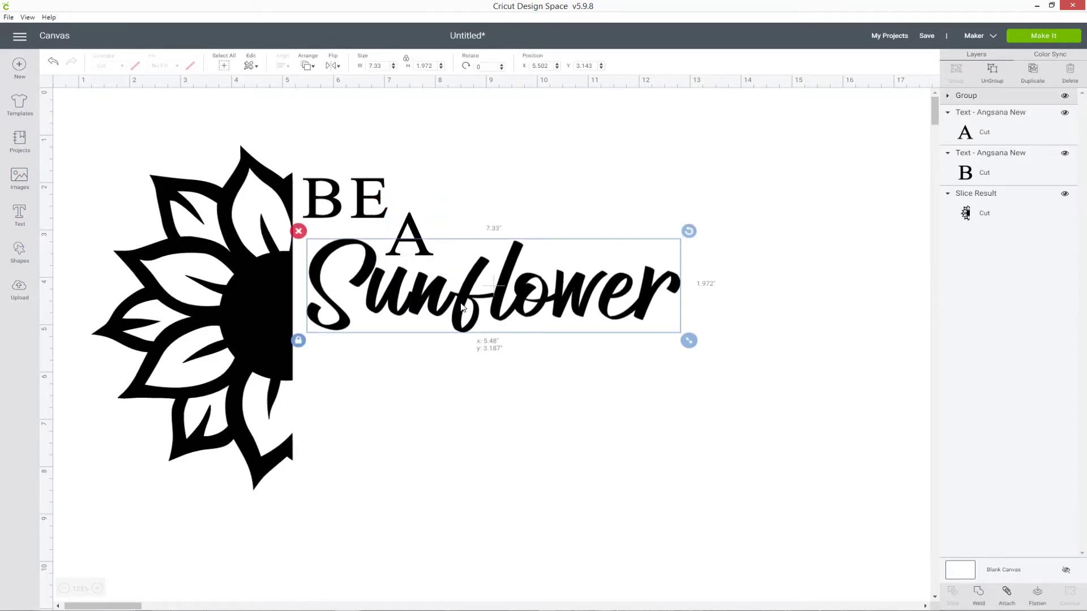
left_click(511, 396)
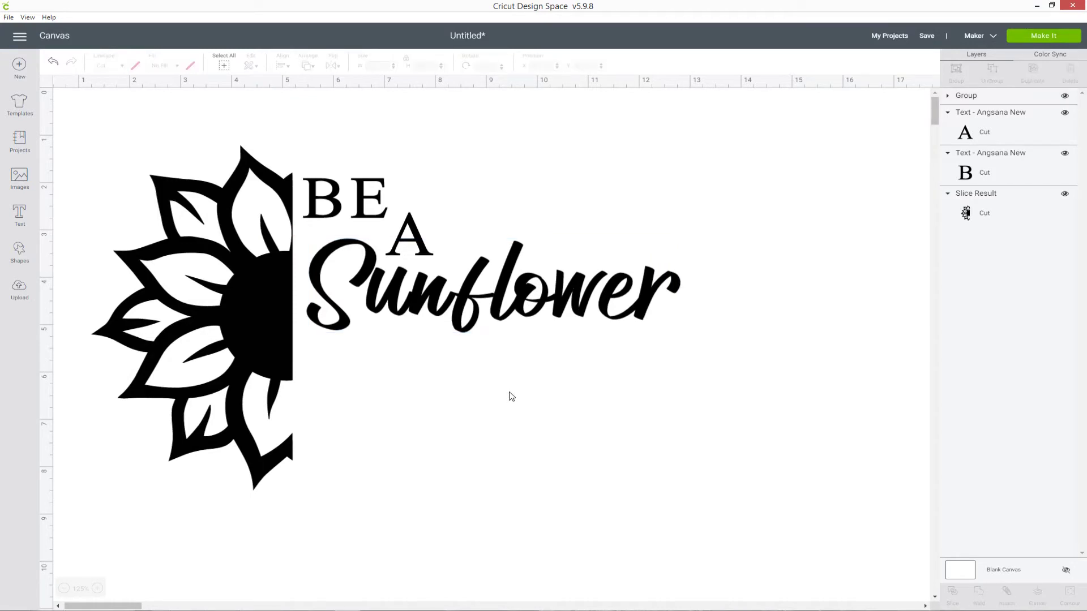
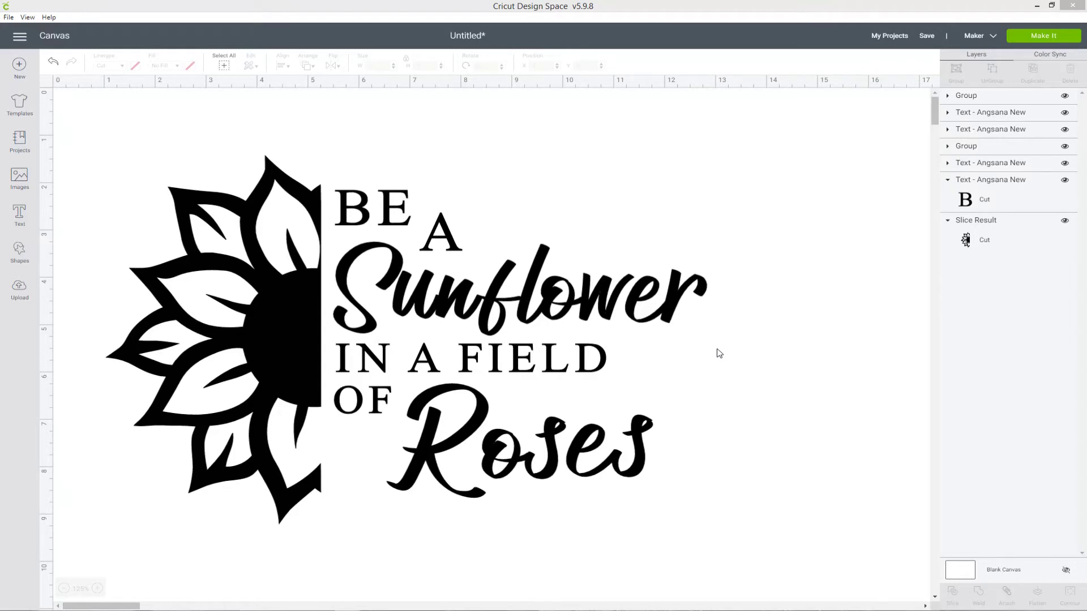
Step: Save the project as Sunflower with the Public option turned off
left_click(929, 35)
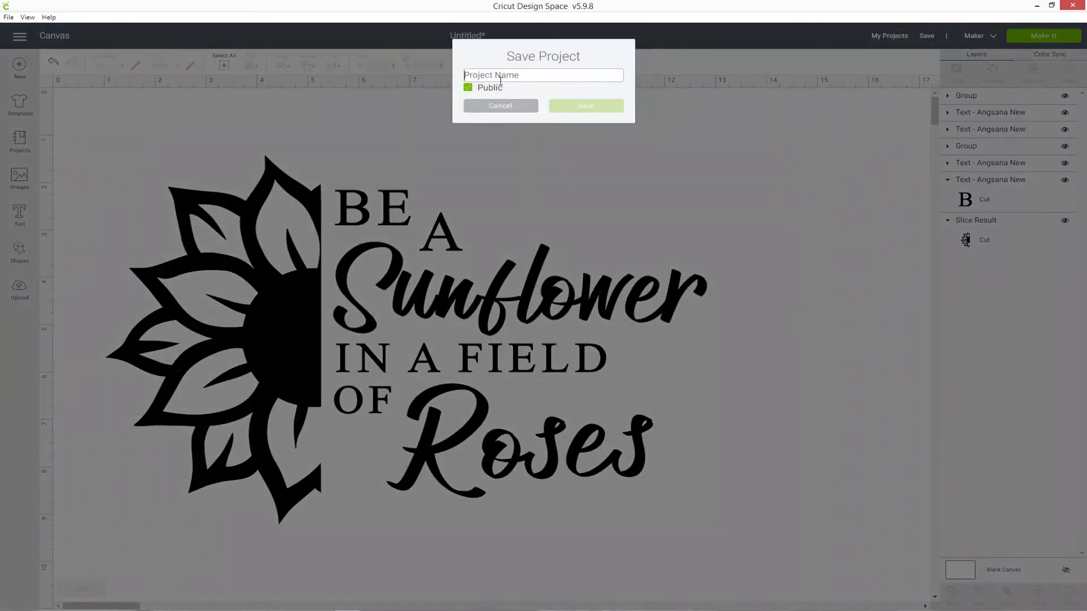
left_click(467, 87)
type("Sunfloewr")
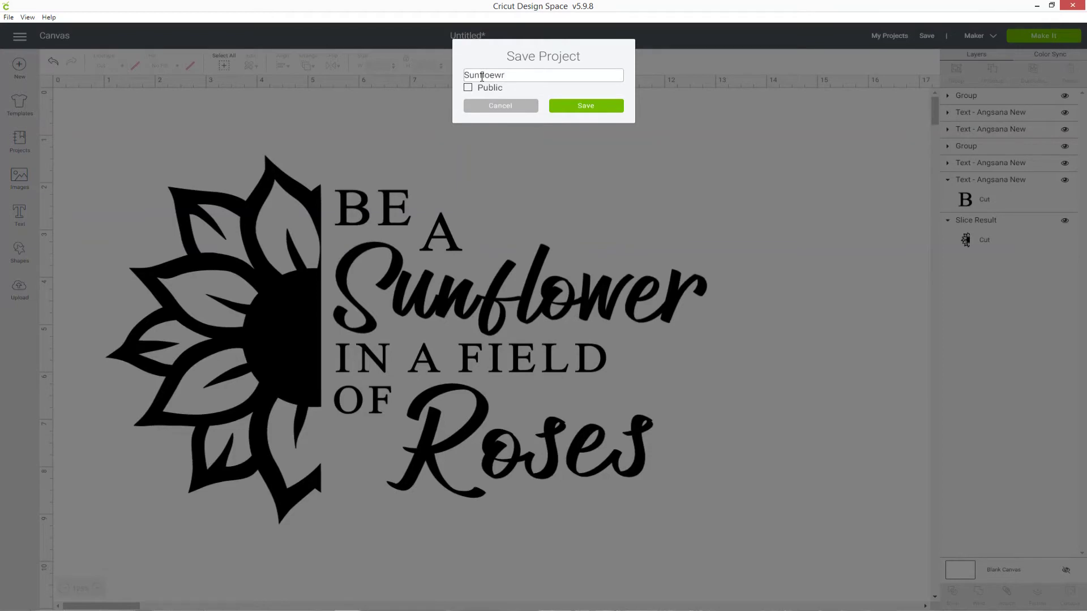
key("BackSpace")
key("BackSpace")
key("BackSpace")
key("BackSpace")
type("ower")
left_click(583, 105)
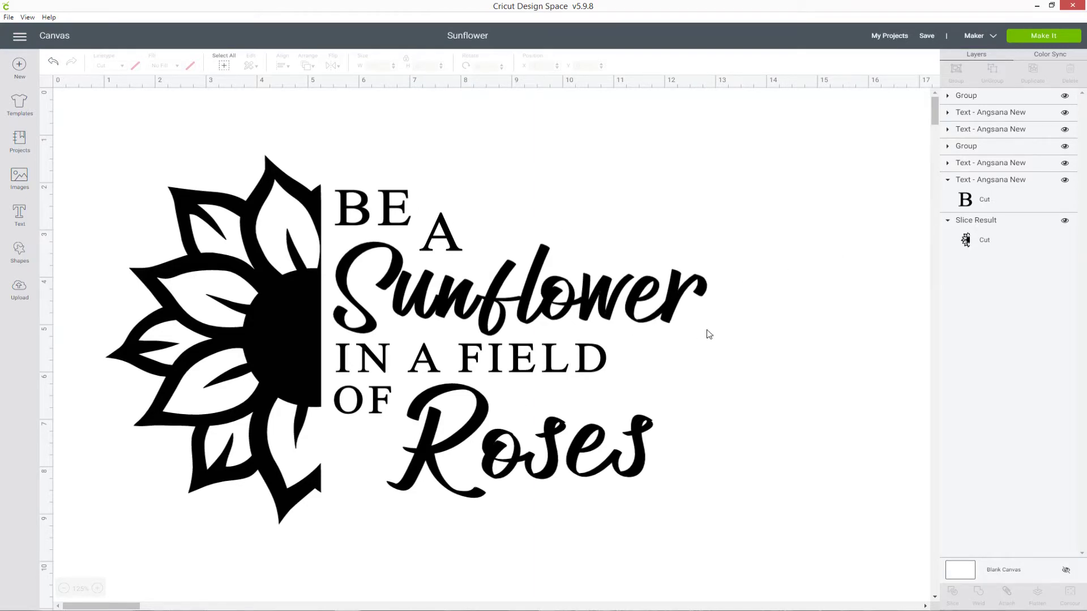
Step: Group the half sunflower with all the text layers into one group and collapse it in the layer list
left_click(984, 98)
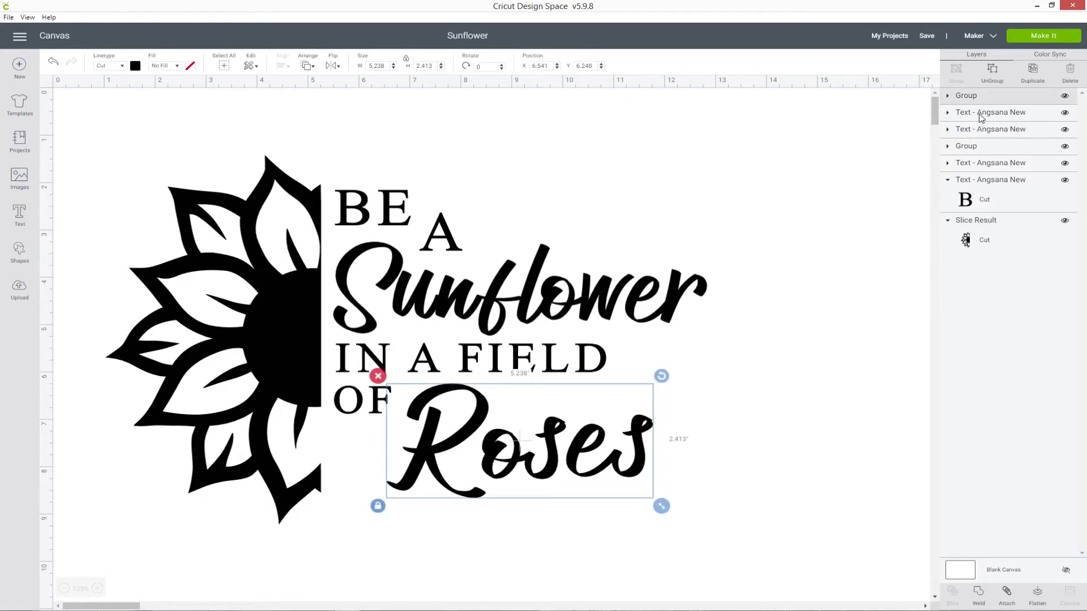
left_click(982, 117, "shift")
left_click(981, 133, "shift")
left_click(983, 149, "shift")
left_click(984, 166, "shift")
left_click(984, 183, "shift")
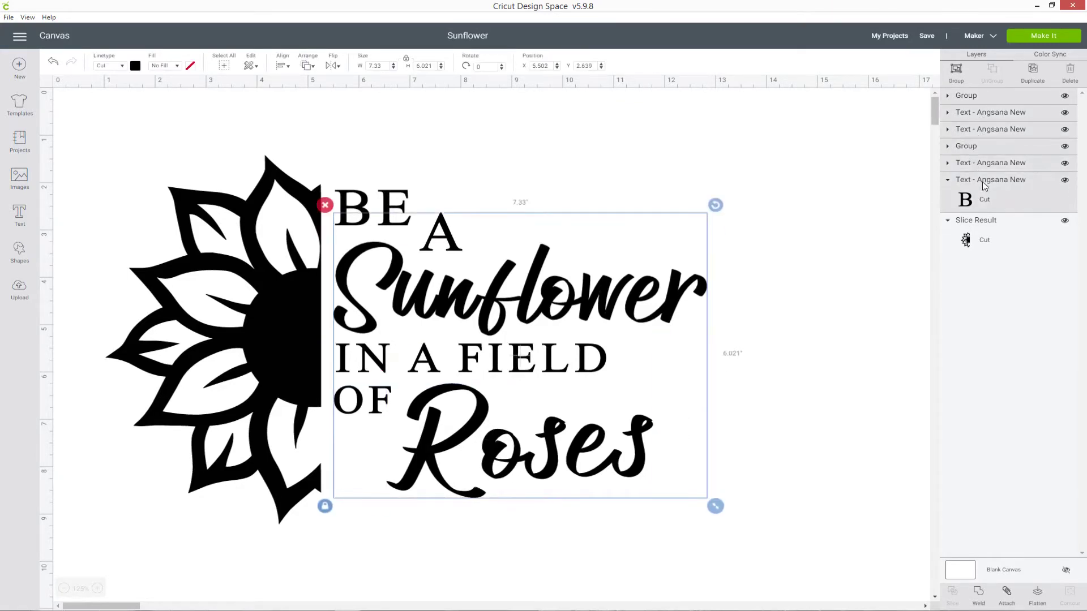
left_click(1002, 235, "shift")
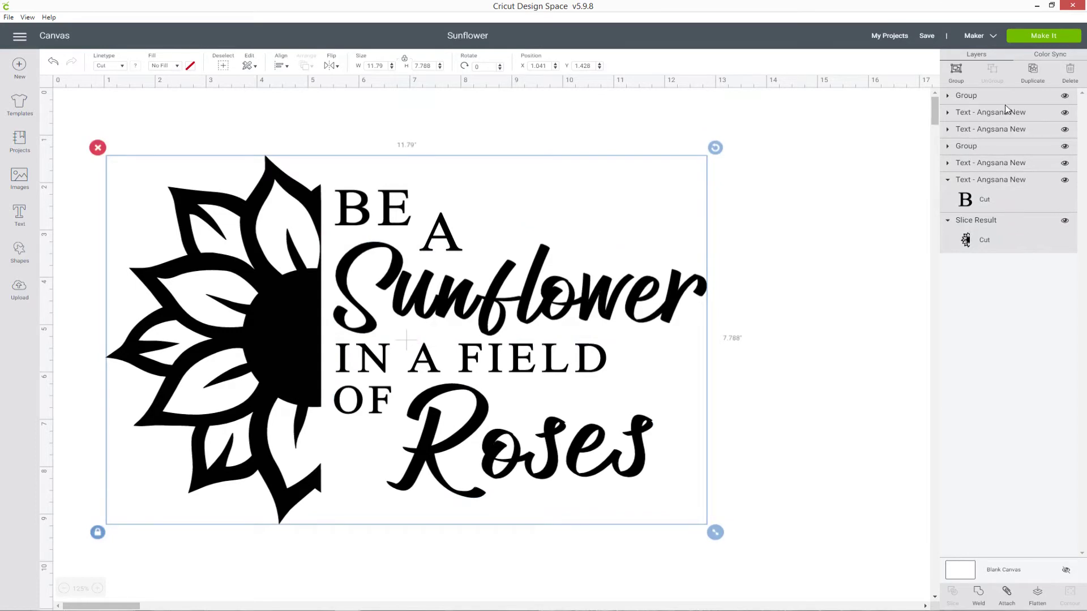
left_click(956, 70)
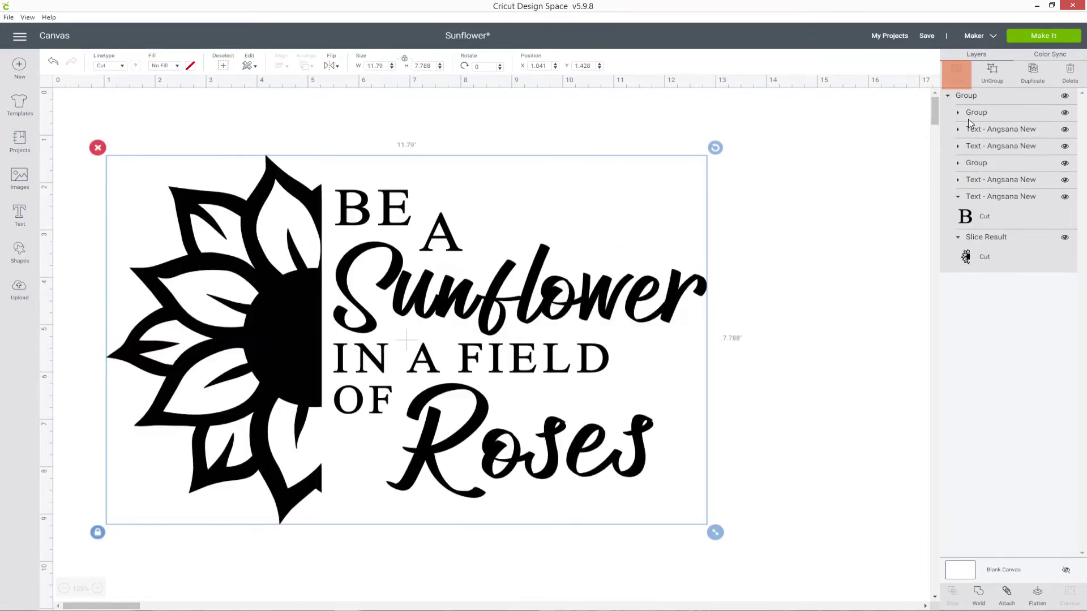
left_click(949, 96)
left_click(949, 97)
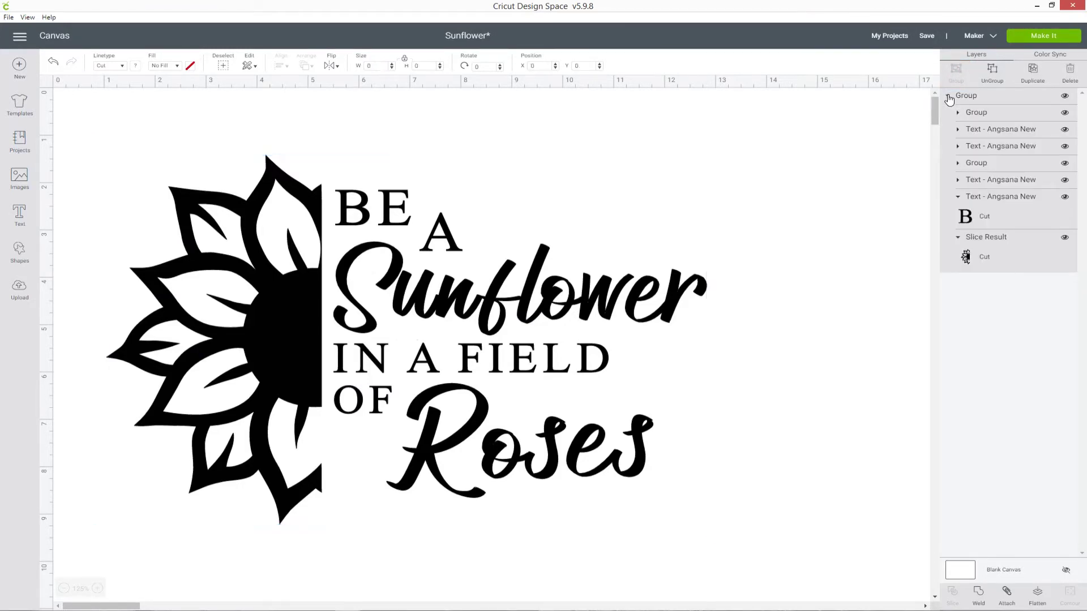
left_click(949, 98)
left_click(949, 97)
left_click(949, 97)
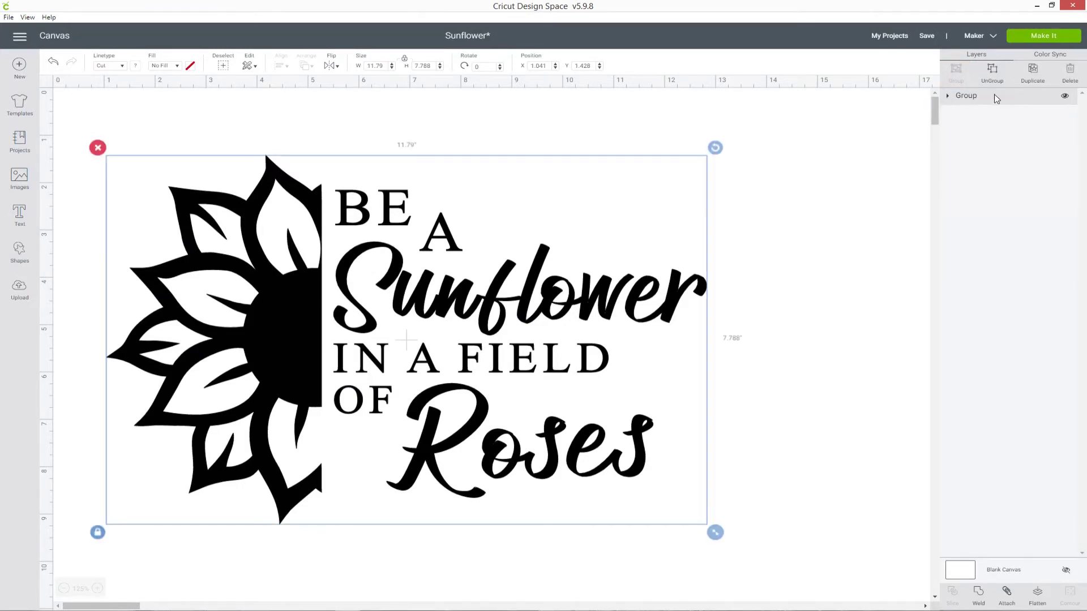
Step: Scale the whole design group down to about 10.42 in wide and move it to about X 1.5, Y 1.22
left_click_drag(715, 532, 646, 489)
left_click_drag(505, 282, 530, 272)
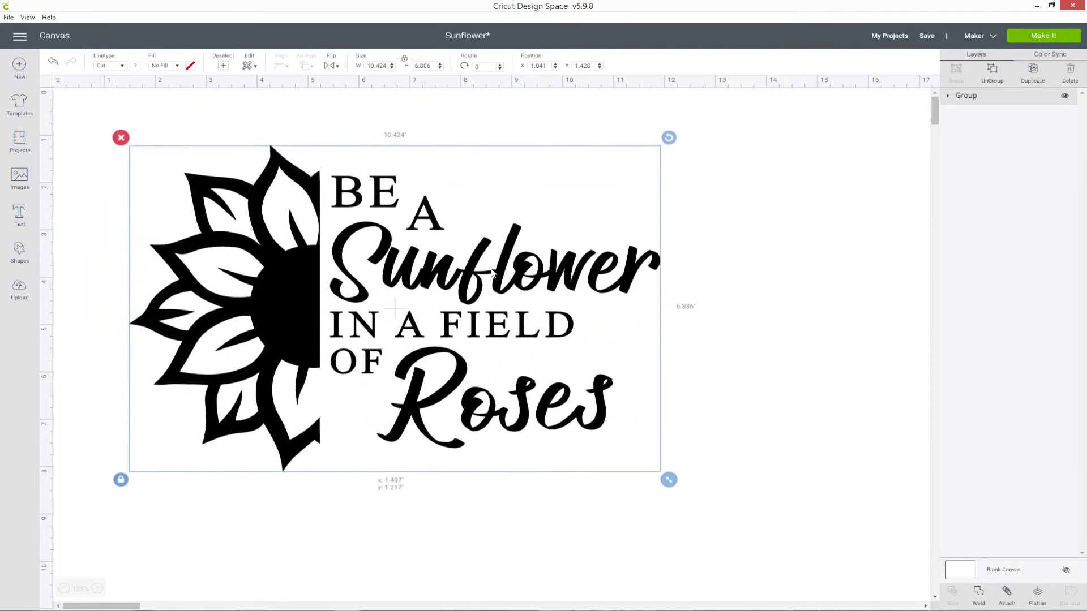
Step: Duplicate the complete design group and hide the duplicate from the canvas
left_click(948, 95)
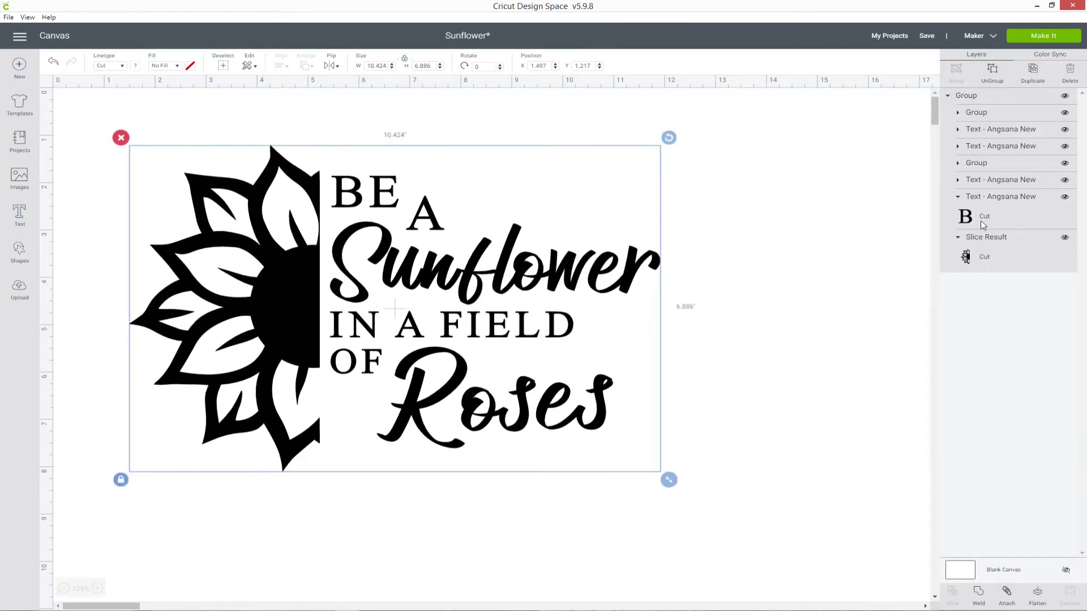
left_click(948, 96)
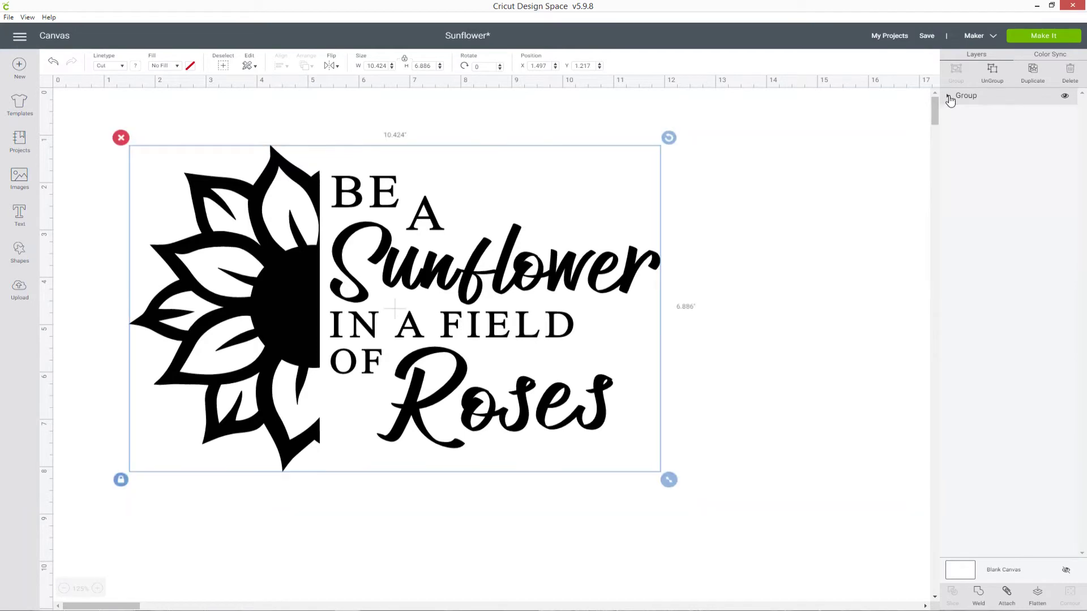
right_click(985, 103)
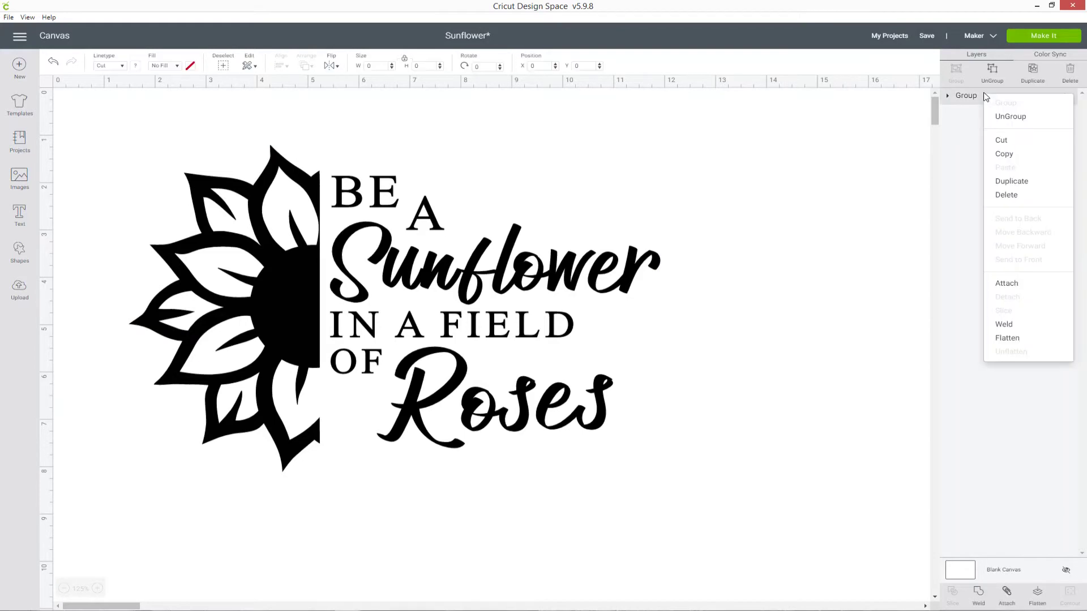
left_click(1012, 182)
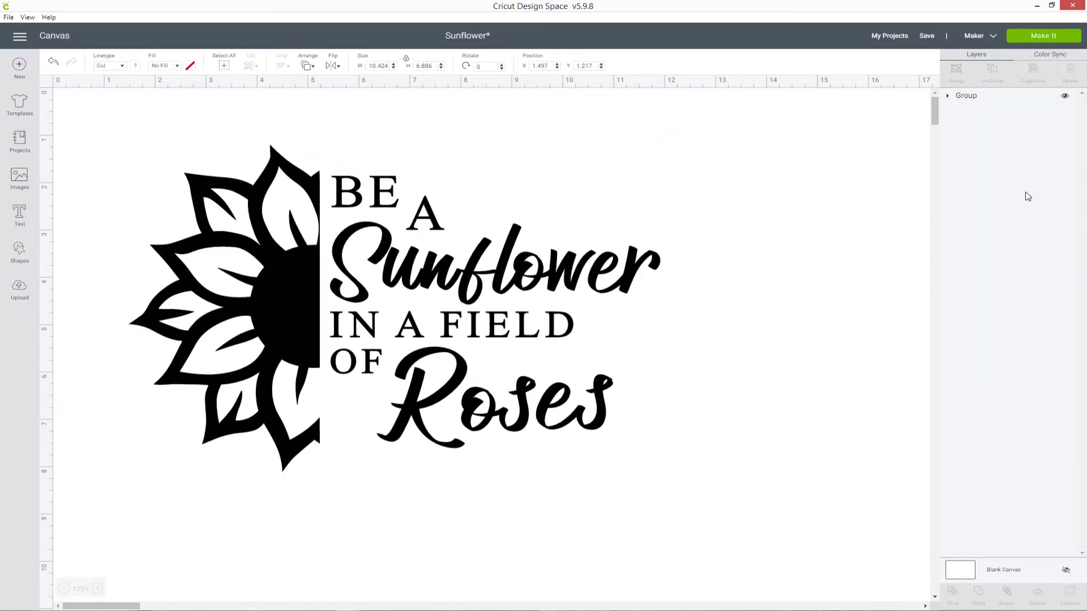
left_click(947, 96)
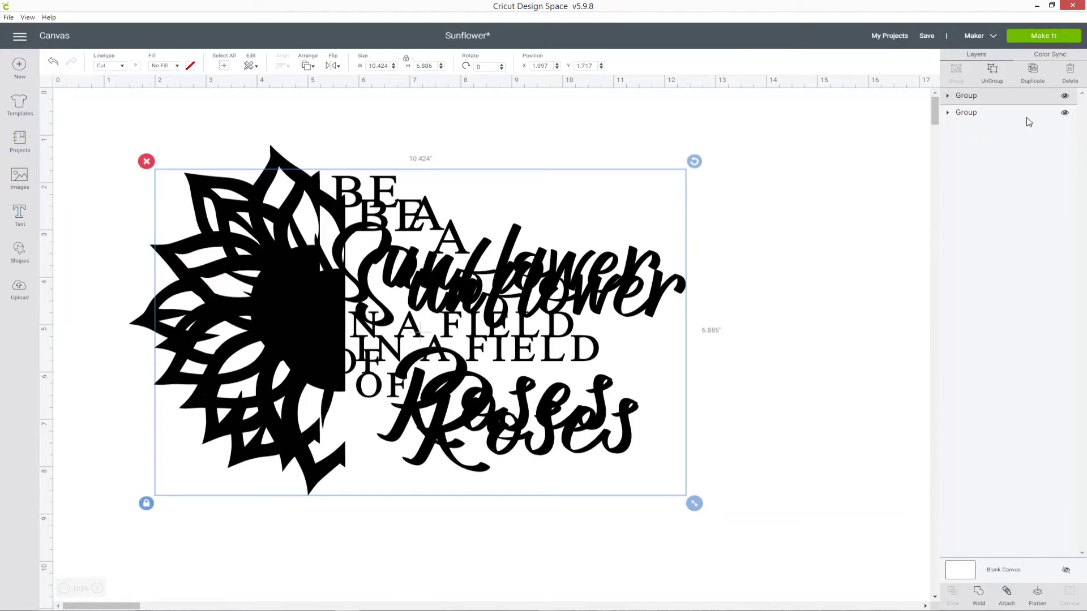
left_click(1067, 100)
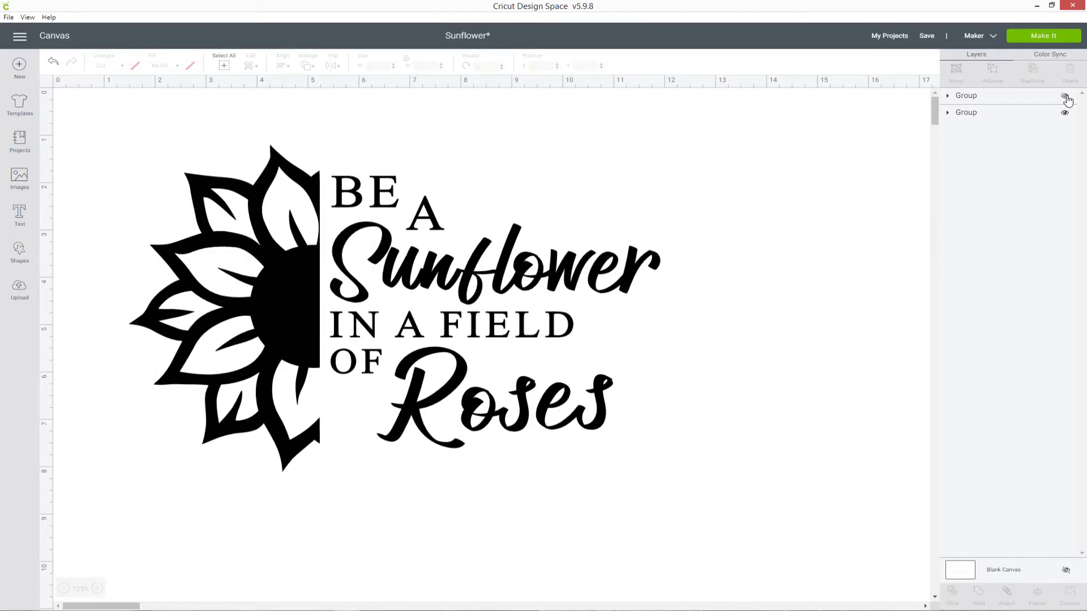
Step: Weld the visible design group into a single layer and scale the welded design to about 10.39 in wide
left_click(1025, 116)
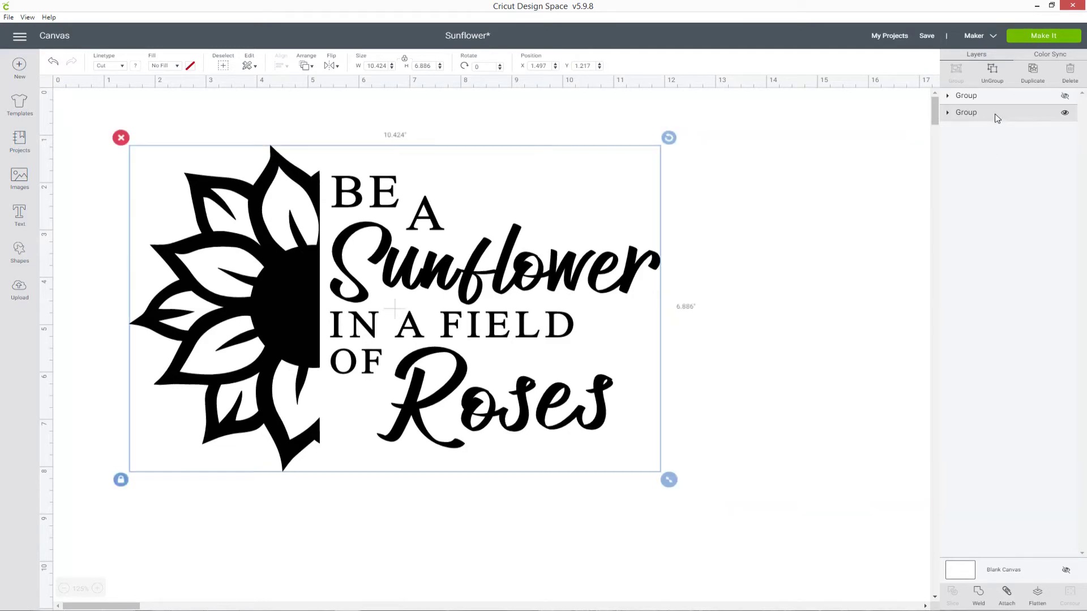
left_click(978, 595)
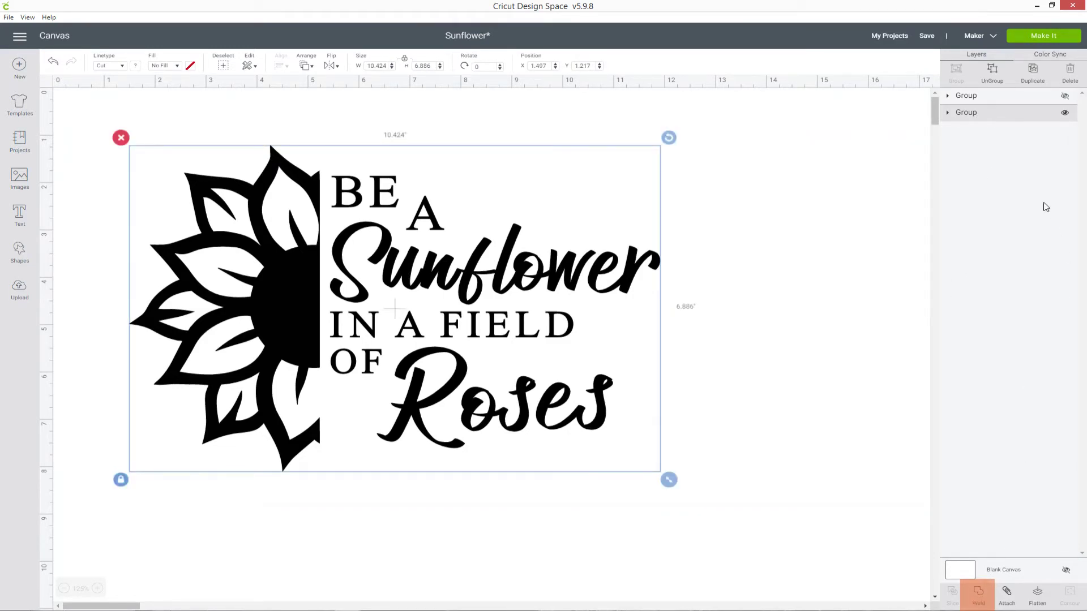
left_click(945, 113)
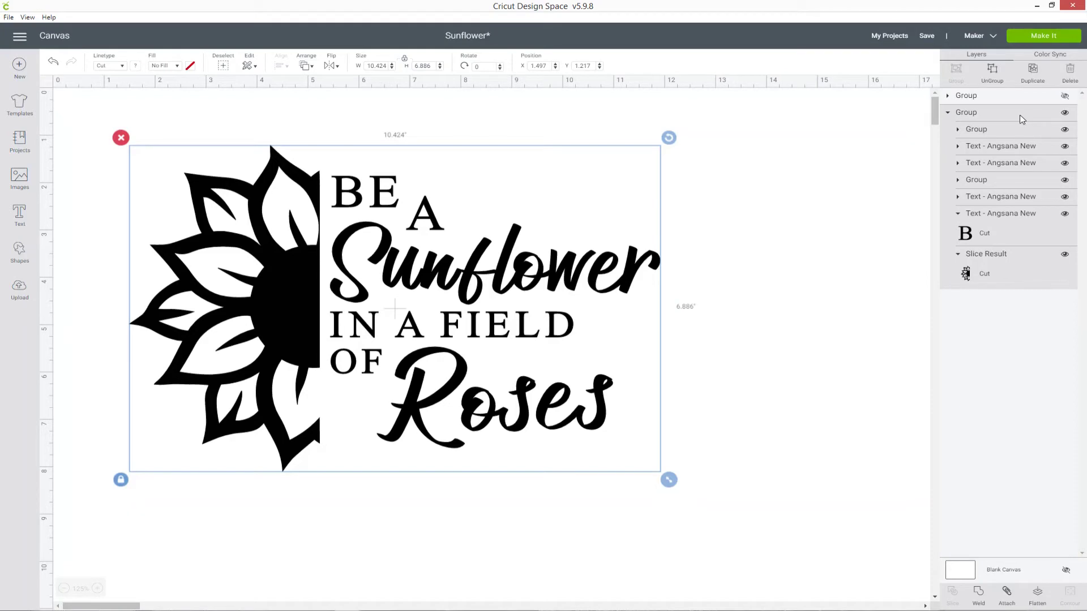
left_click(977, 595)
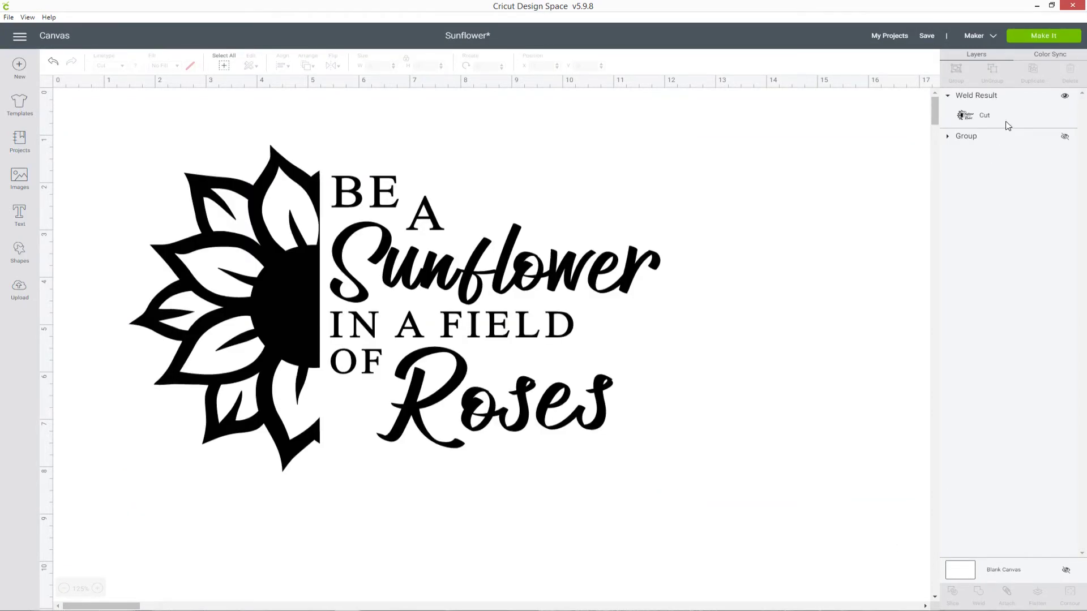
left_click(1016, 115)
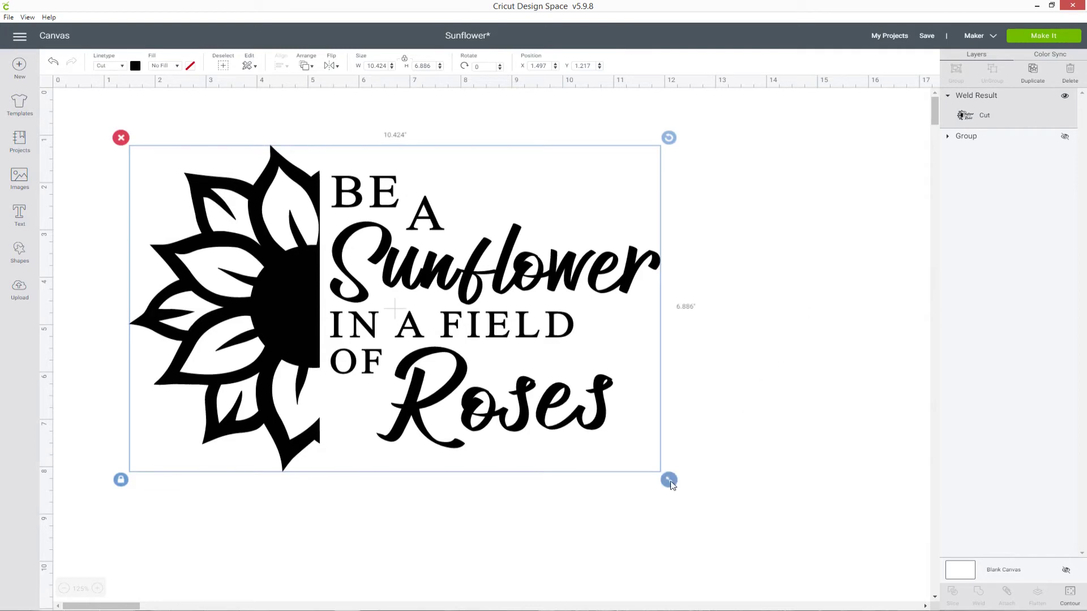
mouse_move(670, 485)
left_mouse_down()
mouse_move(536, 388)
mouse_move(762, 521)
mouse_move(521, 385)
mouse_move(669, 497)
mouse_move(669, 481)
left_mouse_up()
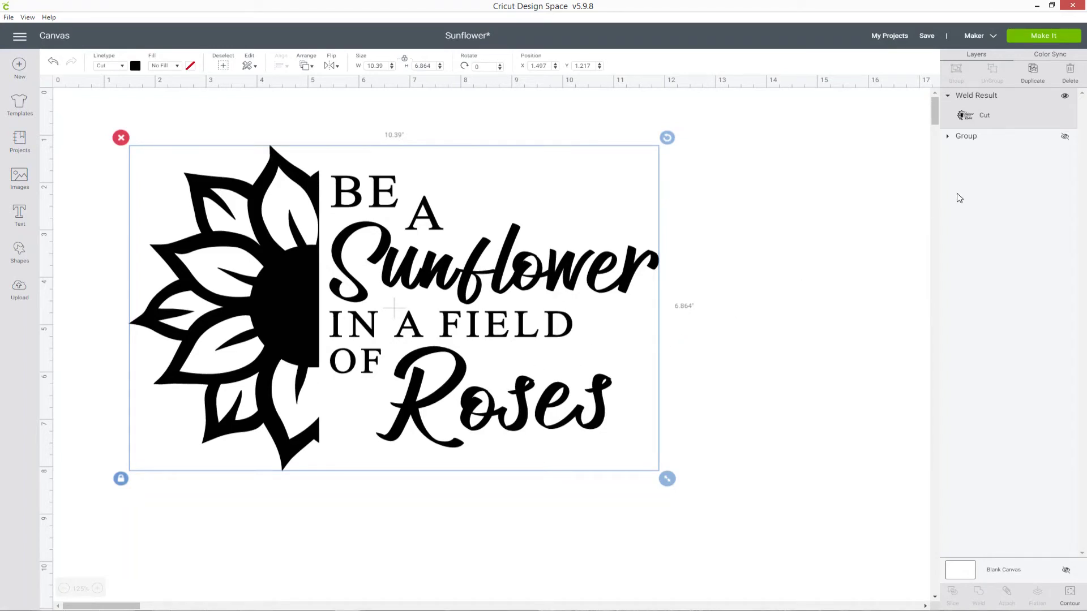
Step: Hide the welded design, show the duplicated unwelded group again and select that group
left_click(1064, 98)
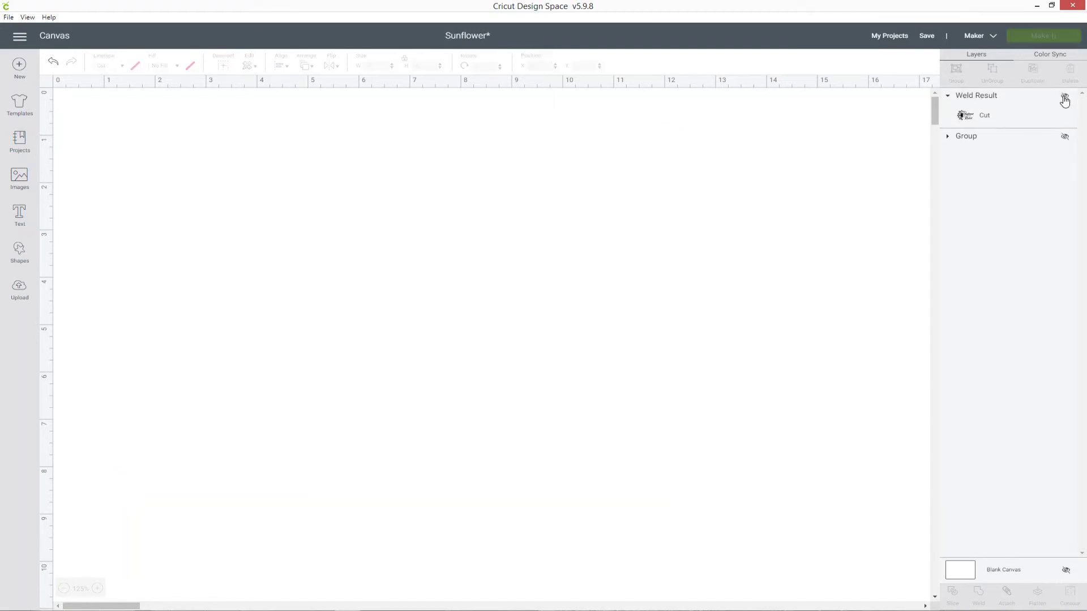
left_click(1066, 140)
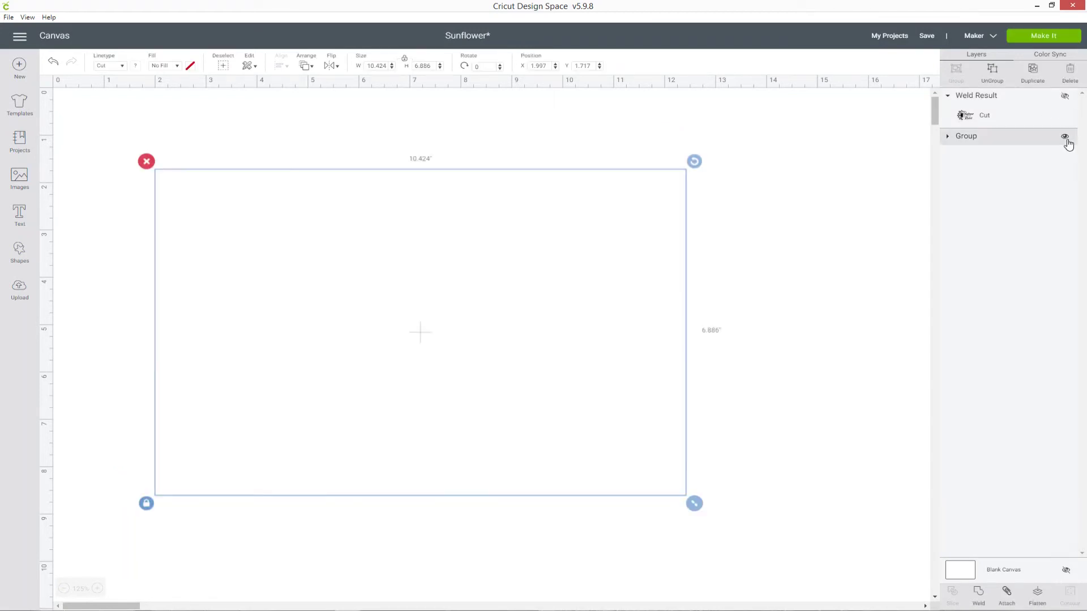
left_click(960, 145)
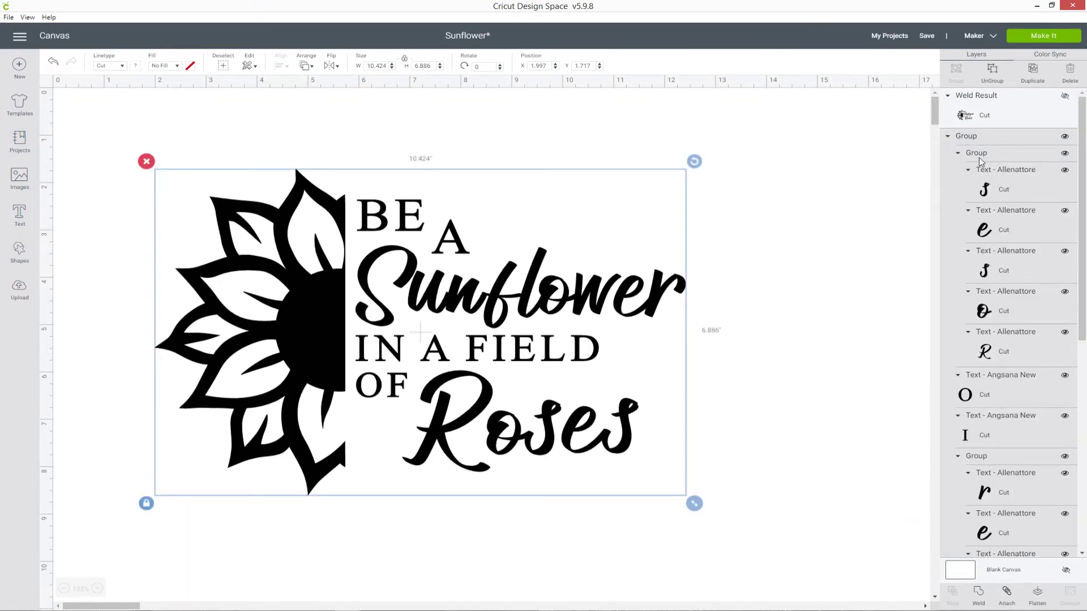
left_click(947, 136)
left_click(973, 136)
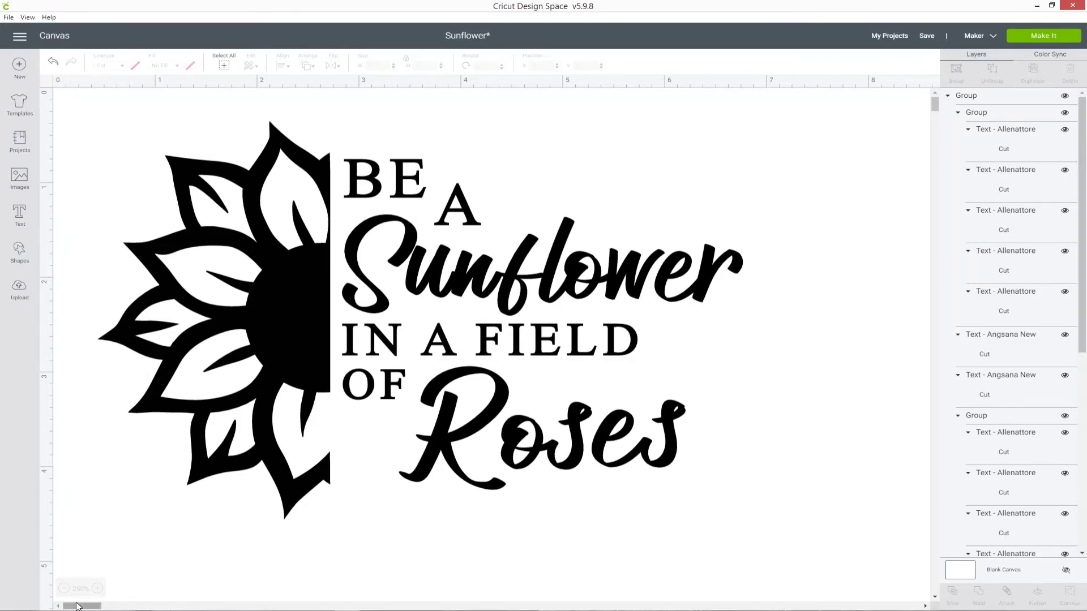
Step: Search the image library for sunflower and insert the free black sunflower with the solid centre
left_click(63, 589)
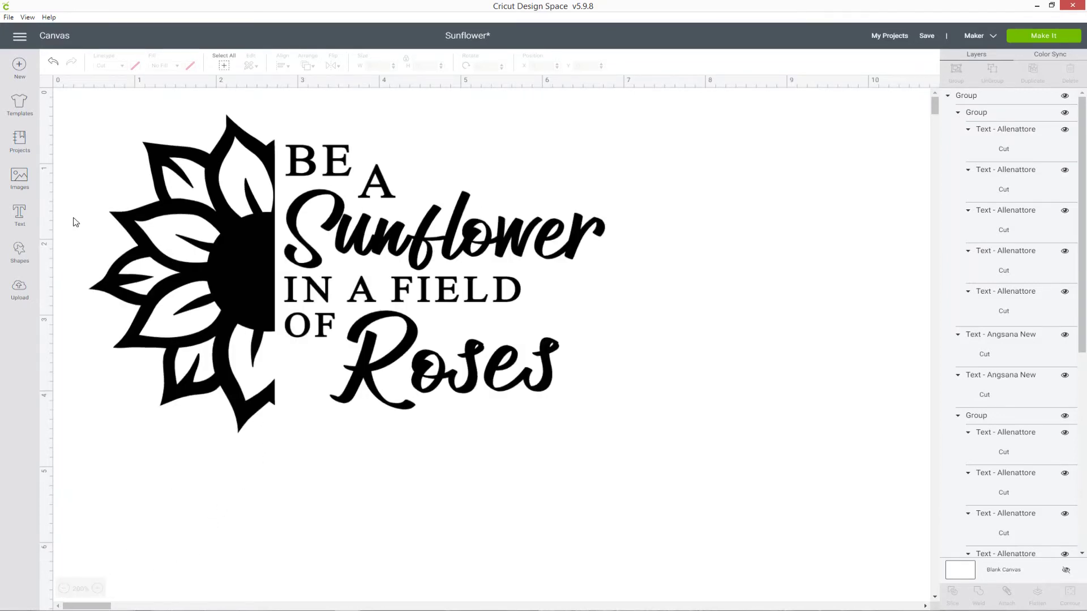
left_click(19, 182)
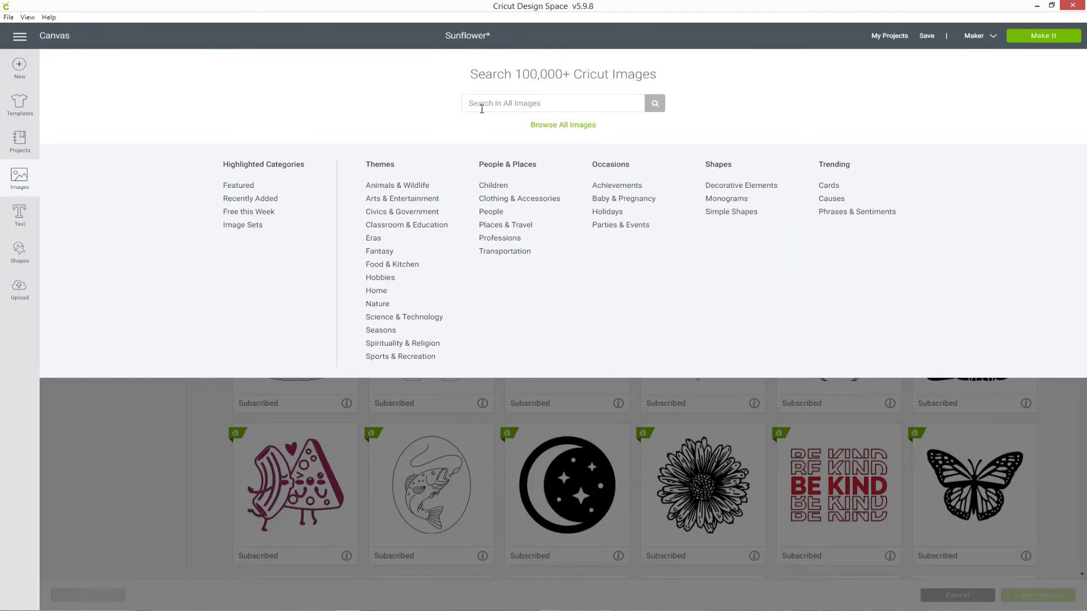
left_click(485, 102)
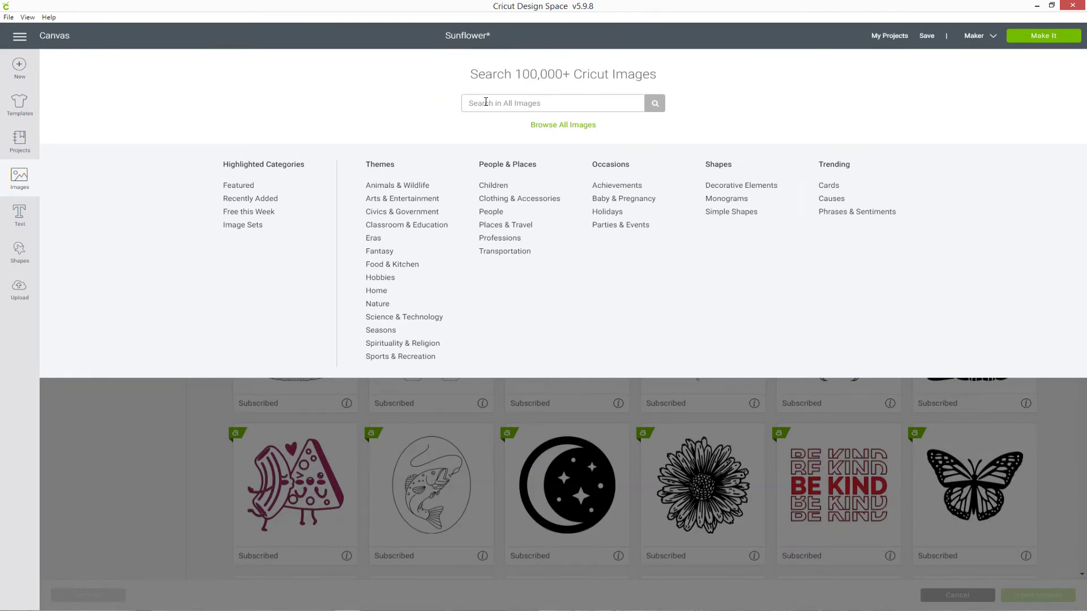
type("sunflower")
key("Return")
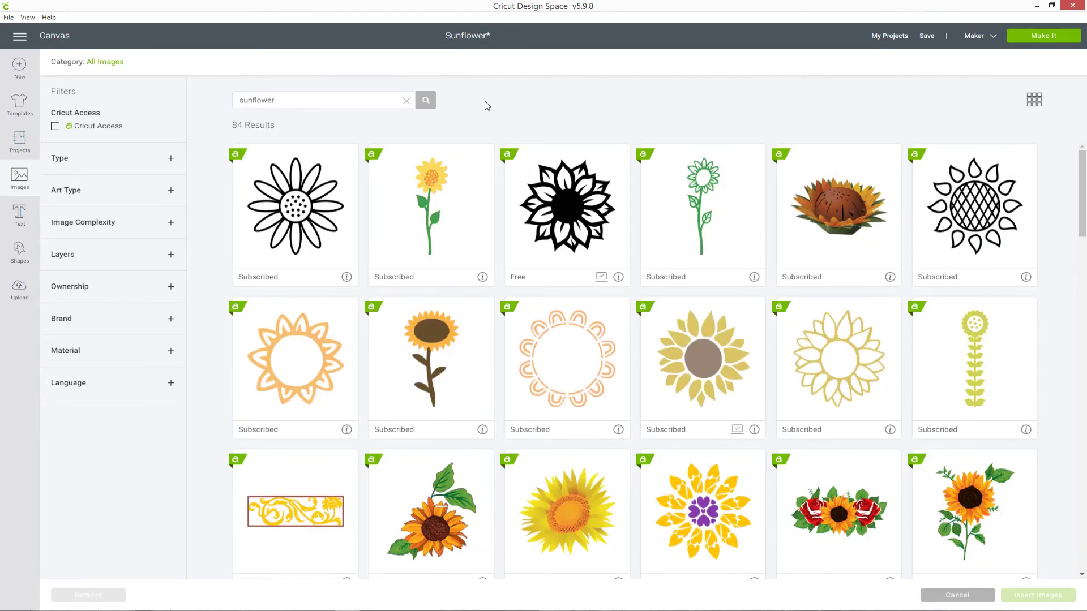
left_click(555, 202)
left_click(1038, 594)
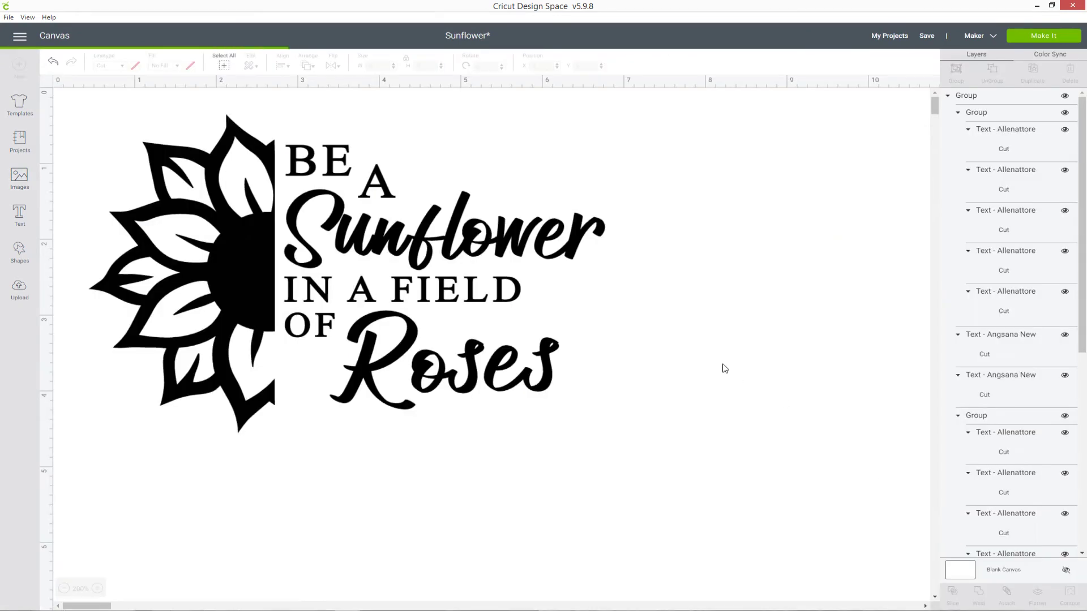
Step: Scale the inserted sunflower down to about 1.66 in wide and move the design group to about X 1.91, Y 1.69
left_click_drag(343, 289, 754, 319)
left_click_drag(804, 430, 686, 300)
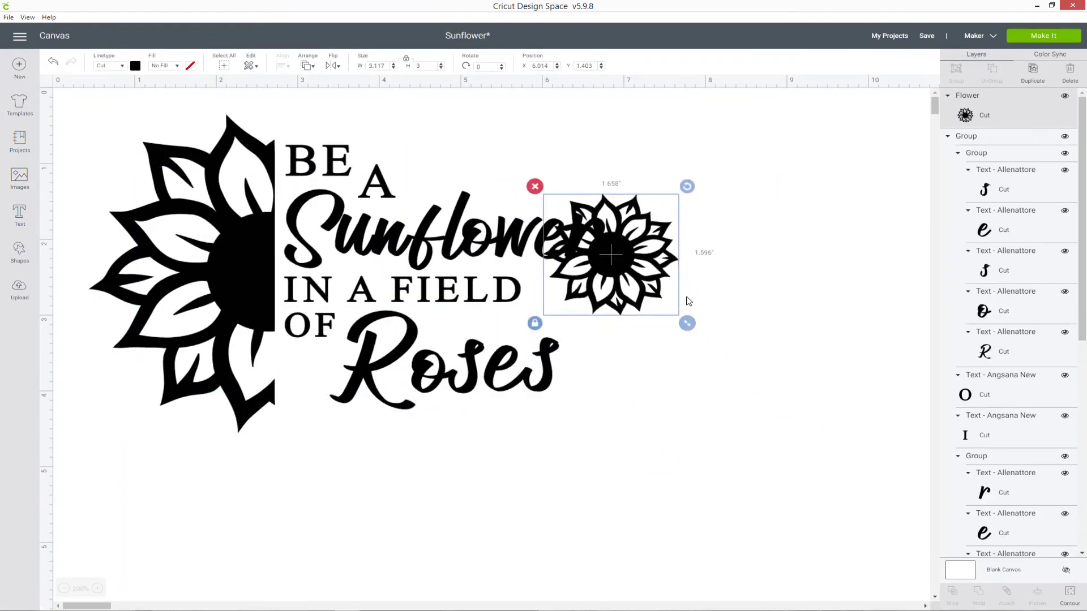
left_click(64, 588)
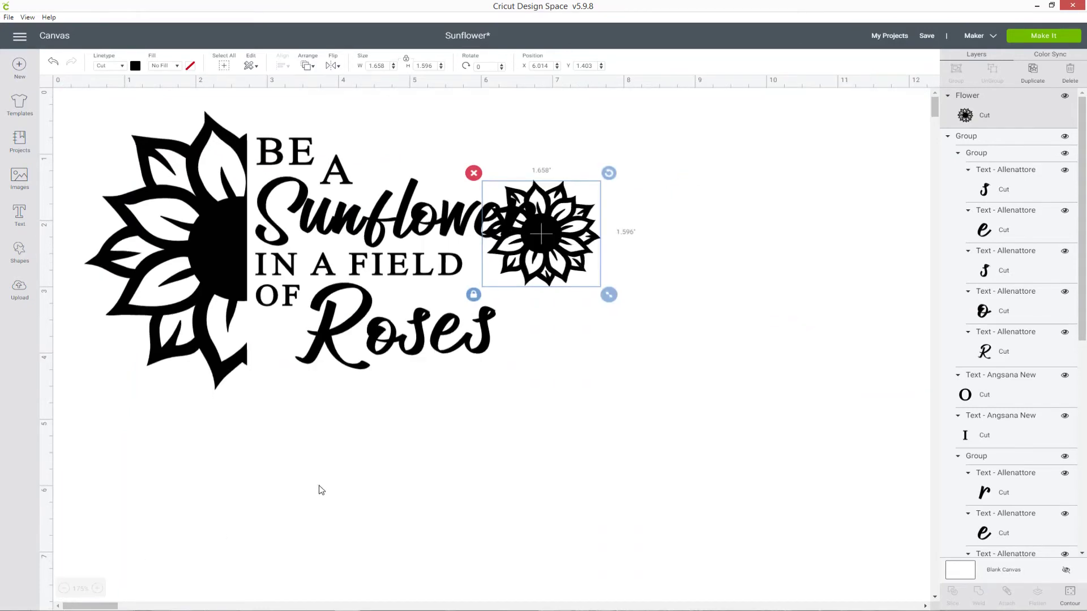
left_click_drag(113, 122, 225, 214)
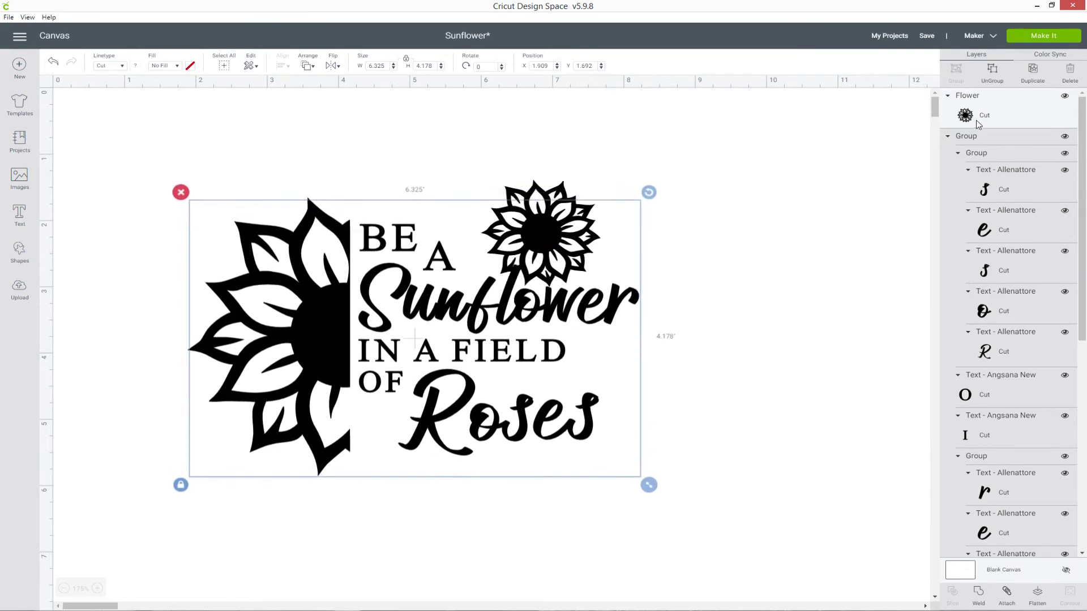
Step: Shrink the small sunflower a little more and place it just above the end of the word Sunflower
left_click(570, 240)
left_click_drag(574, 228, 606, 217)
left_click_drag(638, 281, 612, 262)
left_click(742, 283)
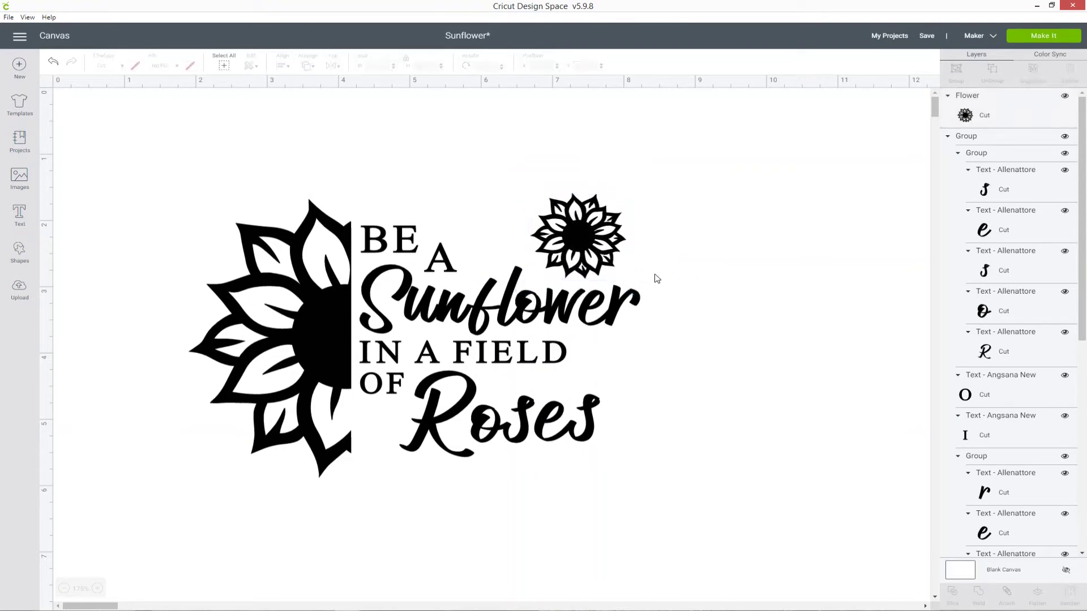
left_click(589, 242)
left_click(804, 298)
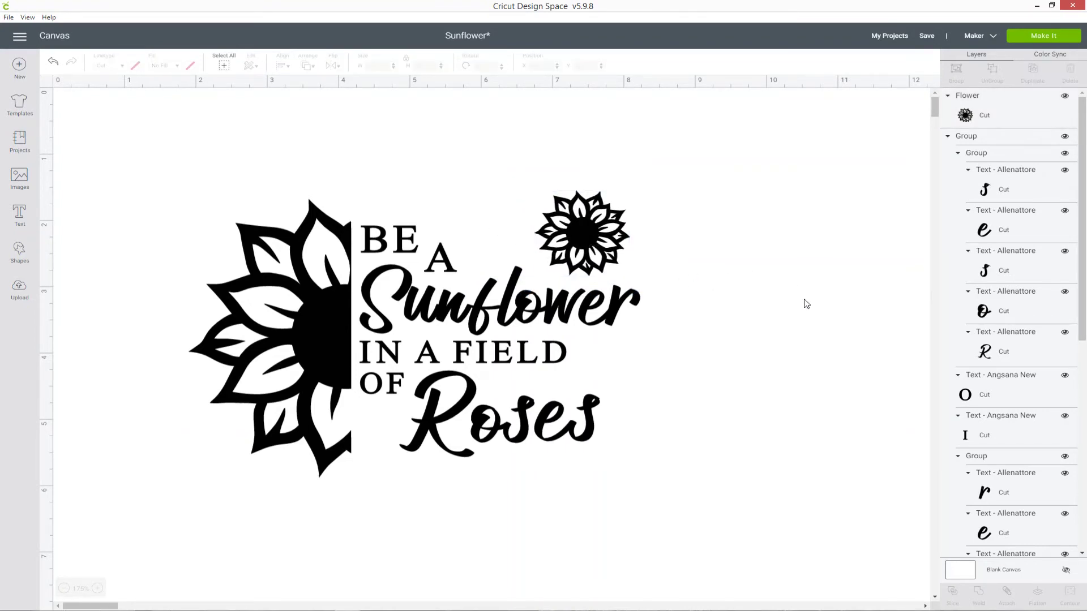
Step: Ungroup the main design so the half sunflower and the text parts can be edited separately
left_click(967, 136)
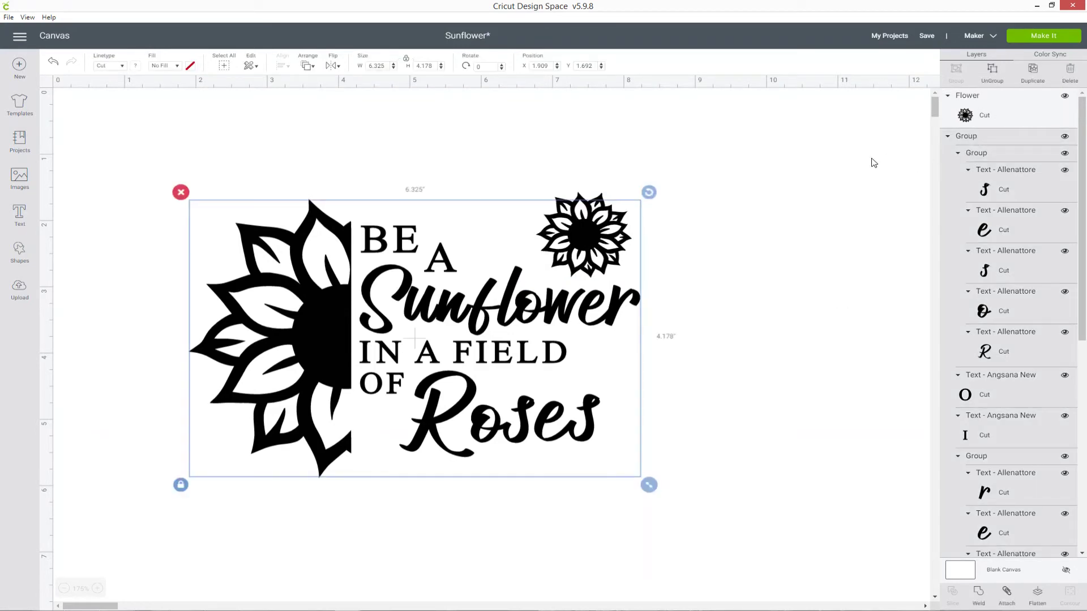
left_click(948, 138)
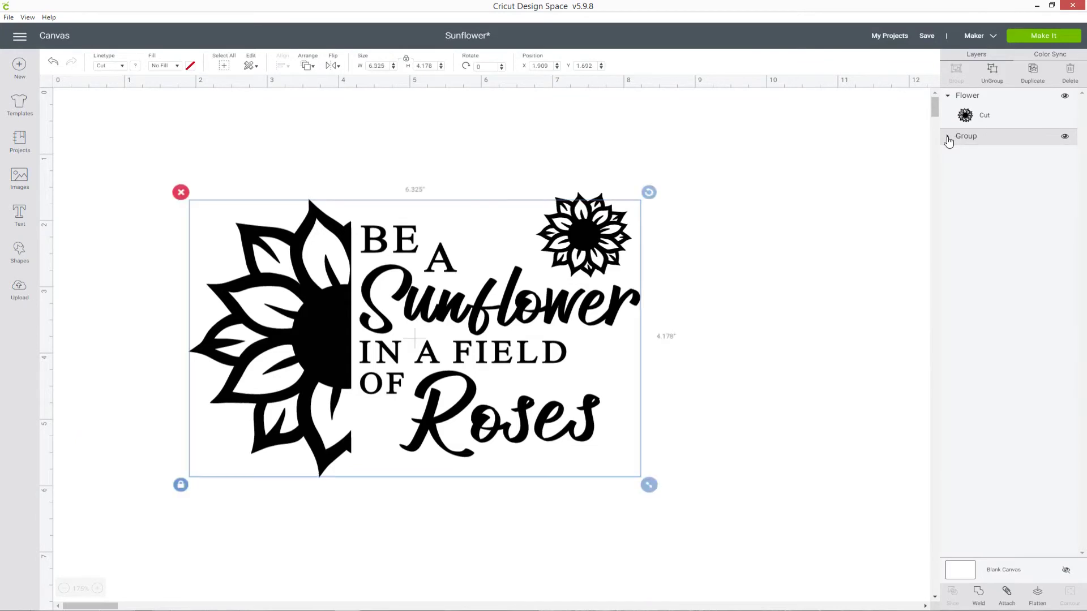
left_click(948, 139)
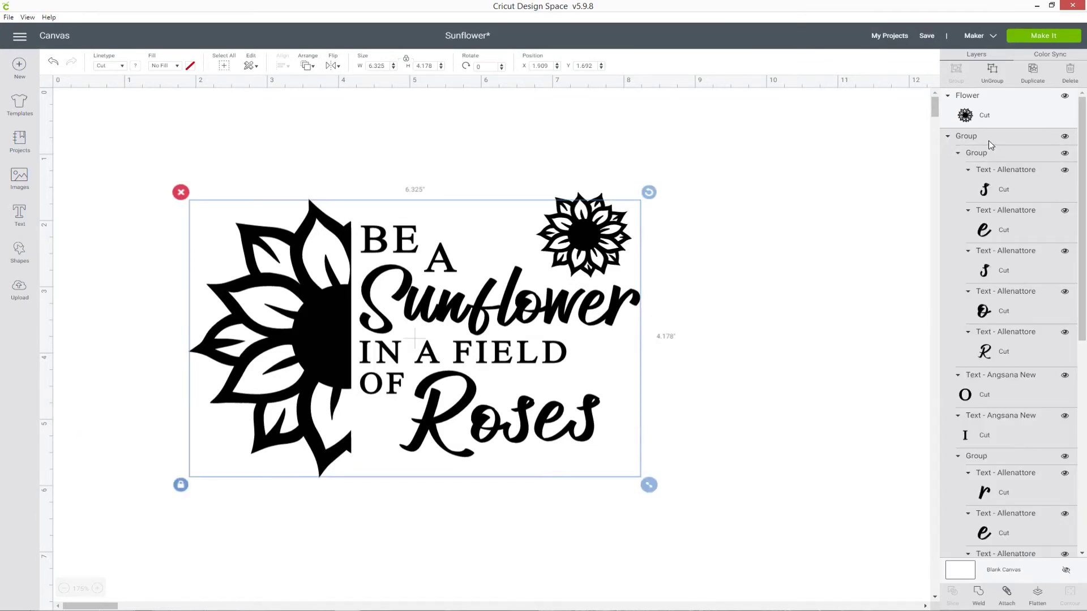
left_click(992, 72)
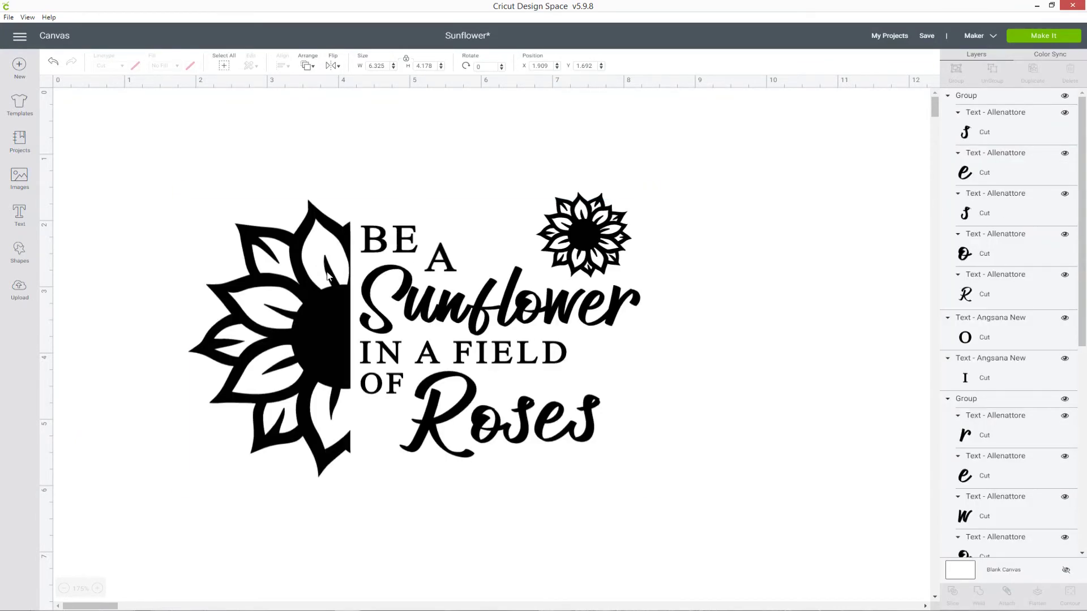
Step: Enlarge the half sunflower slightly and reposition it so its straight edge stays just beside the text
left_click(246, 229)
left_click_drag(358, 487, 391, 506)
left_click_drag(330, 437, 322, 429)
left_click(667, 361)
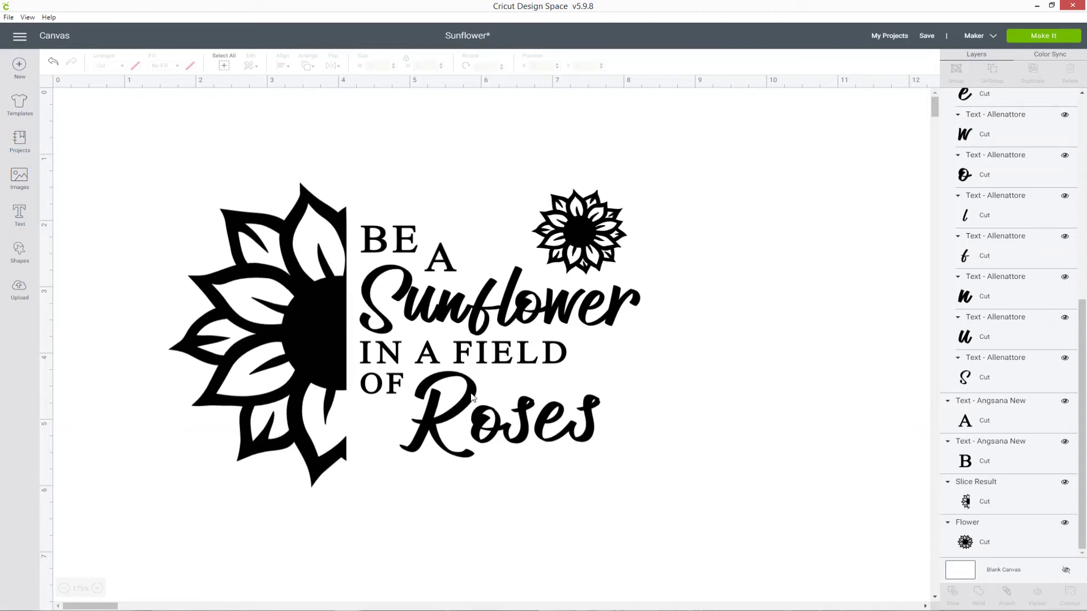
Step: Insert the orange looped swirl from an image search for swirl and scale it to about 2.26 in wide above the text
left_click(19, 179)
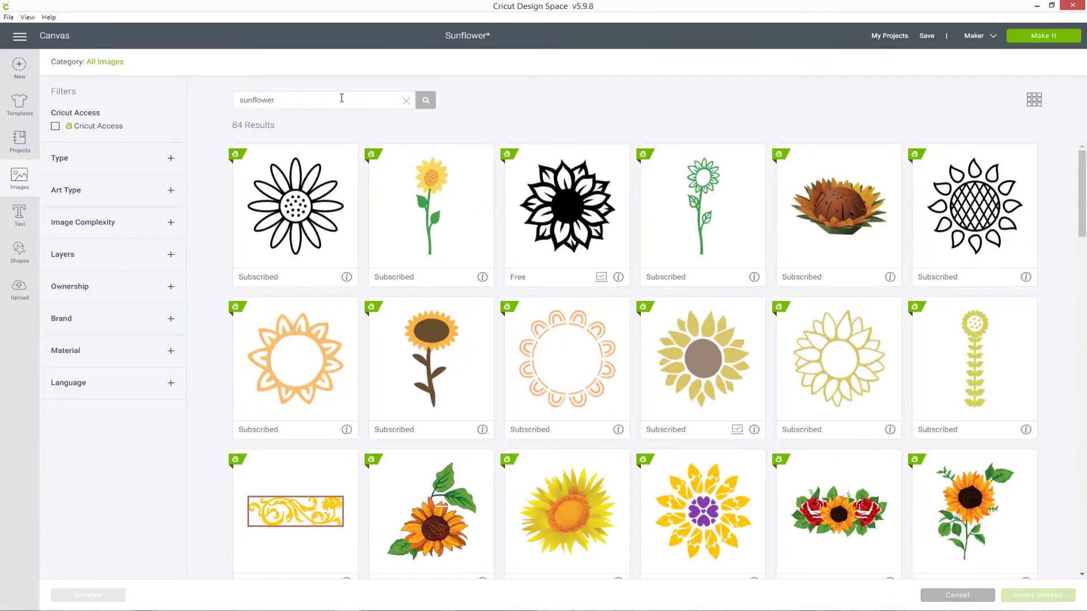
left_click_drag(342, 99, 224, 99)
type("swirl")
key("Return")
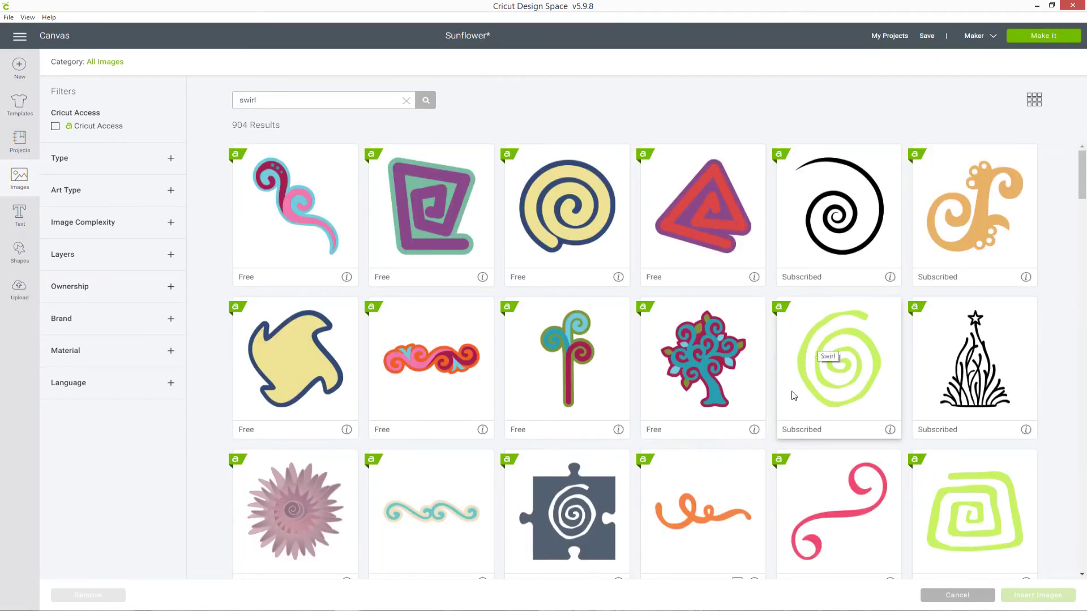
left_click(702, 497)
left_click(1036, 595)
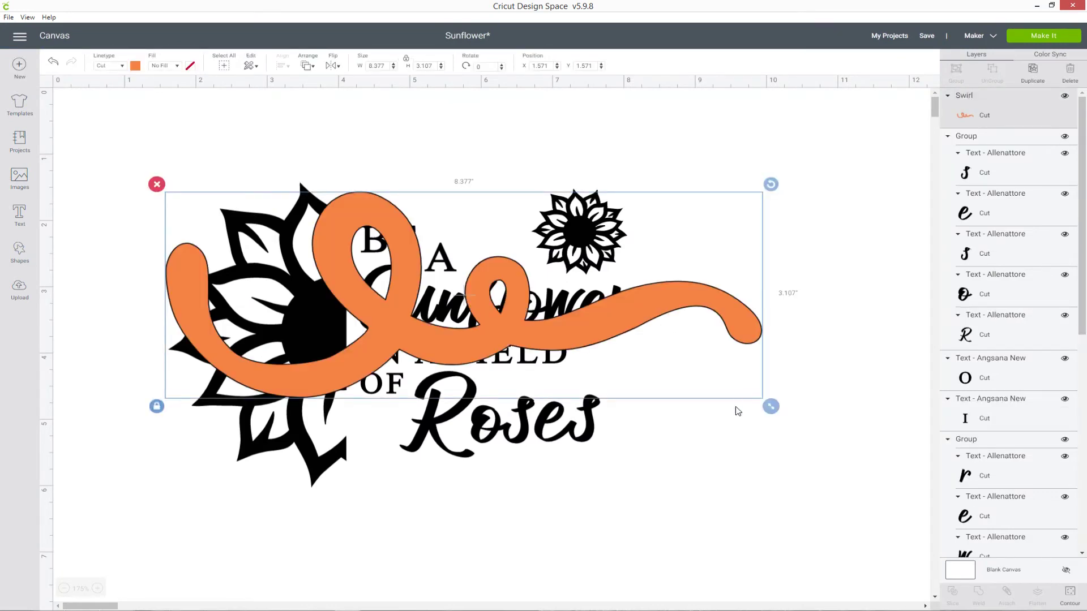
left_click_drag(770, 407, 510, 166)
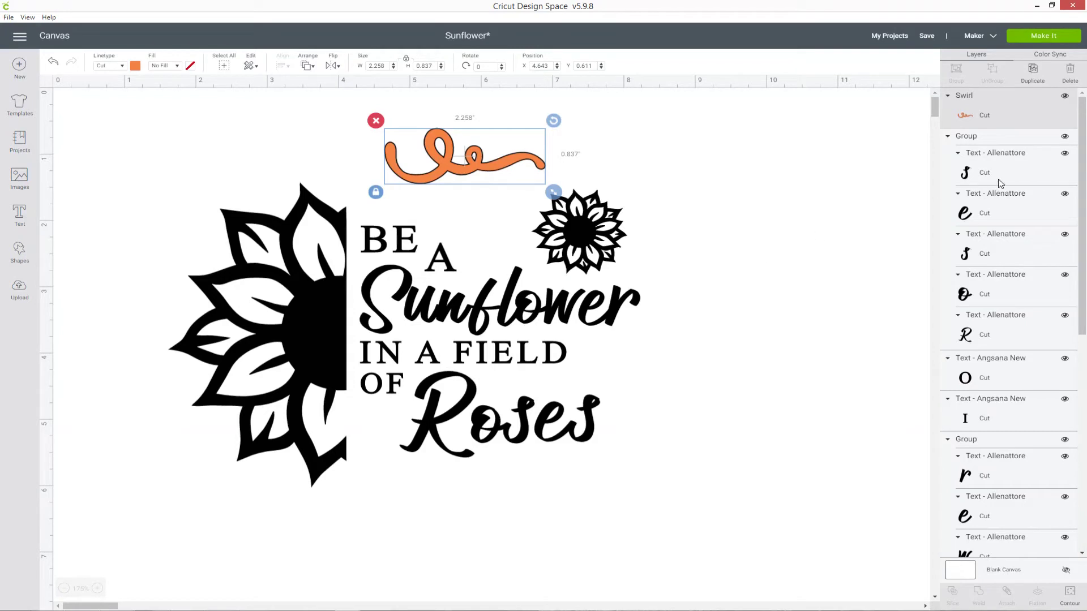
Step: Sync the orange swirl to black so it shares the material colour of the rest of the design
left_click(1064, 56)
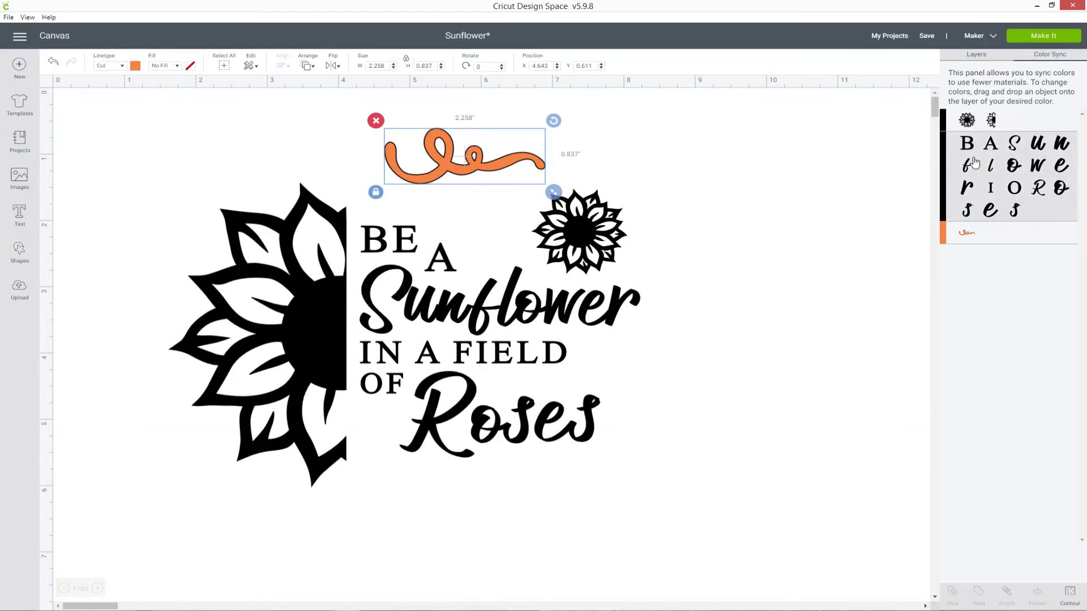
left_click_drag(966, 120, 990, 187)
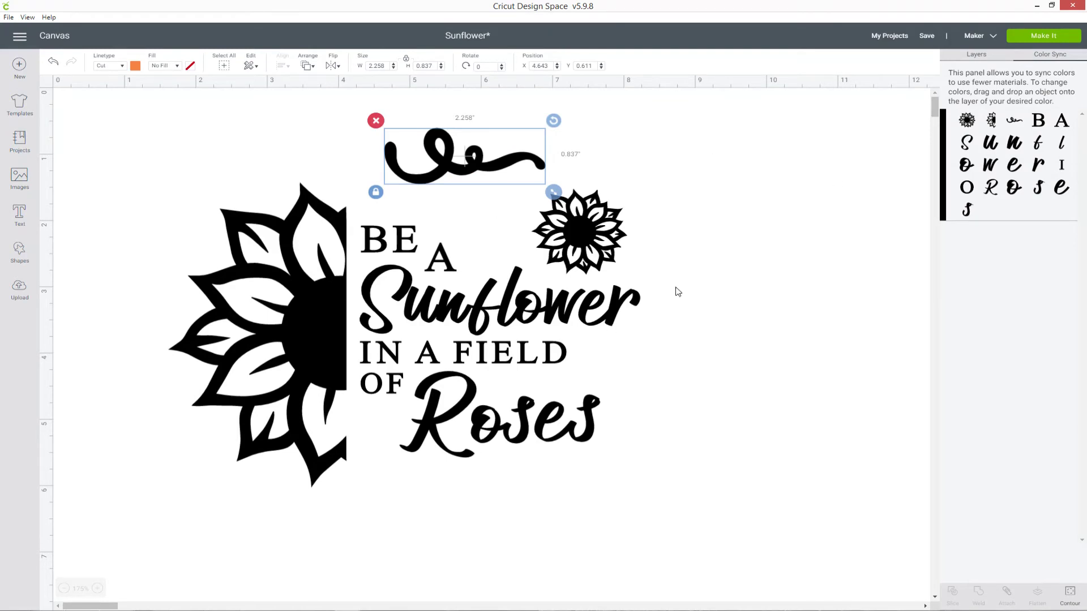
left_click(988, 57)
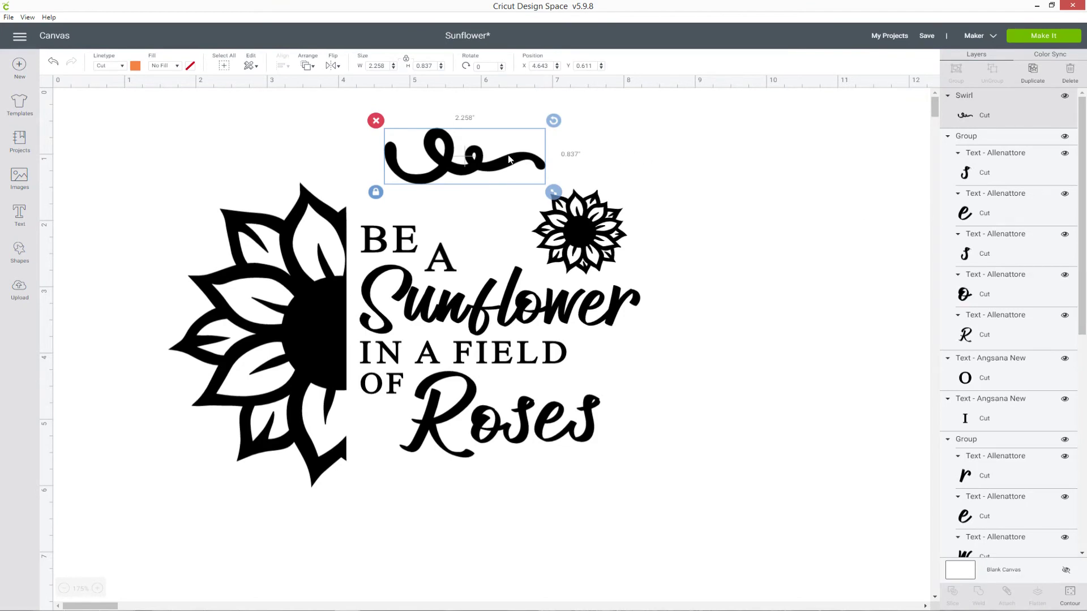
Step: Shrink the swirl to about 0.85 in wide, rotate it to about 139°, and place it after FIELD, above the end of Roses
left_click_drag(508, 160, 715, 374)
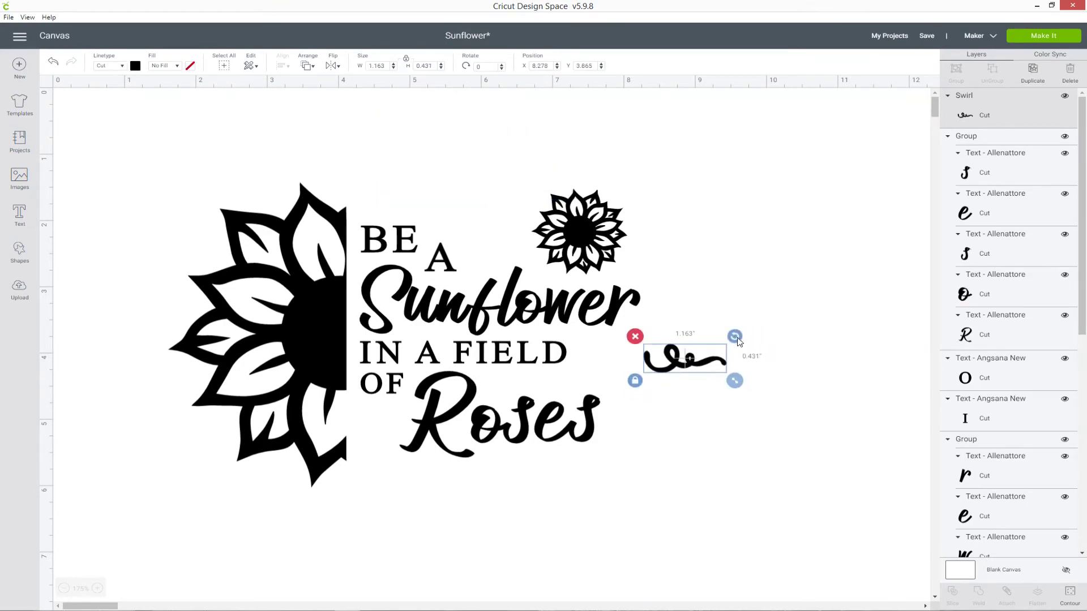
left_click_drag(716, 336, 663, 407)
left_click_drag(727, 387, 610, 366)
left_click(725, 385)
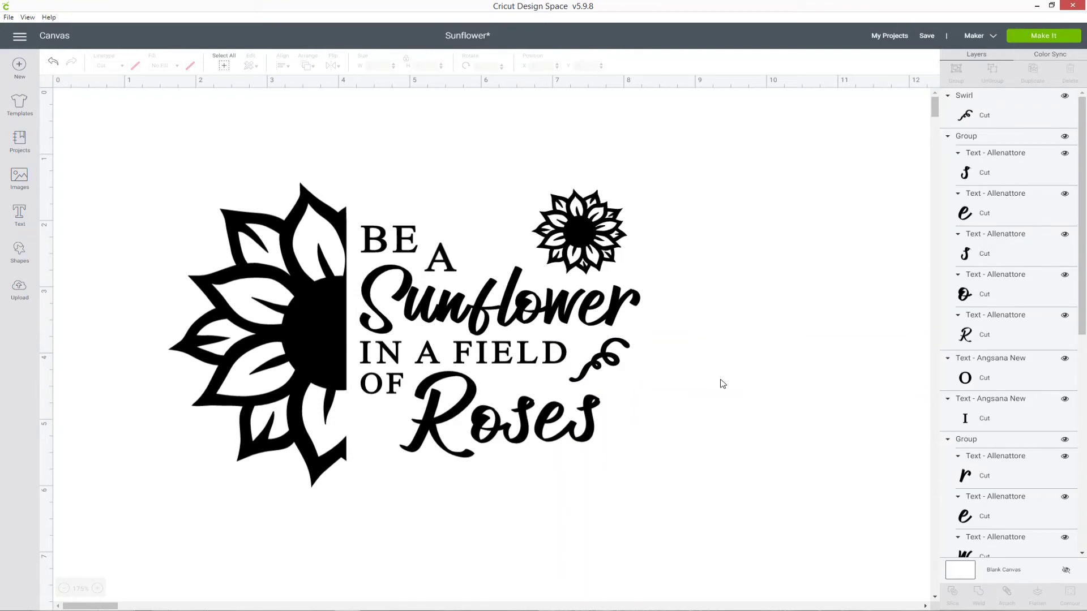
Step: Duplicate the small swirl, flip the copy horizontally, and place it smaller below OF, just before the word Roses
right_click(615, 358)
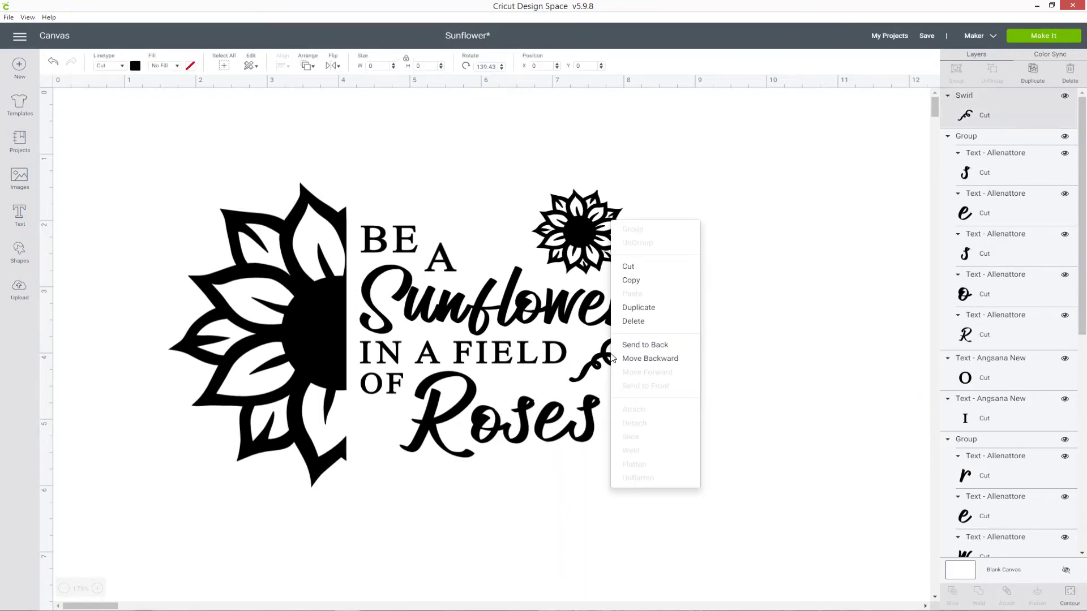
left_click(648, 311)
left_click_drag(649, 398, 699, 391)
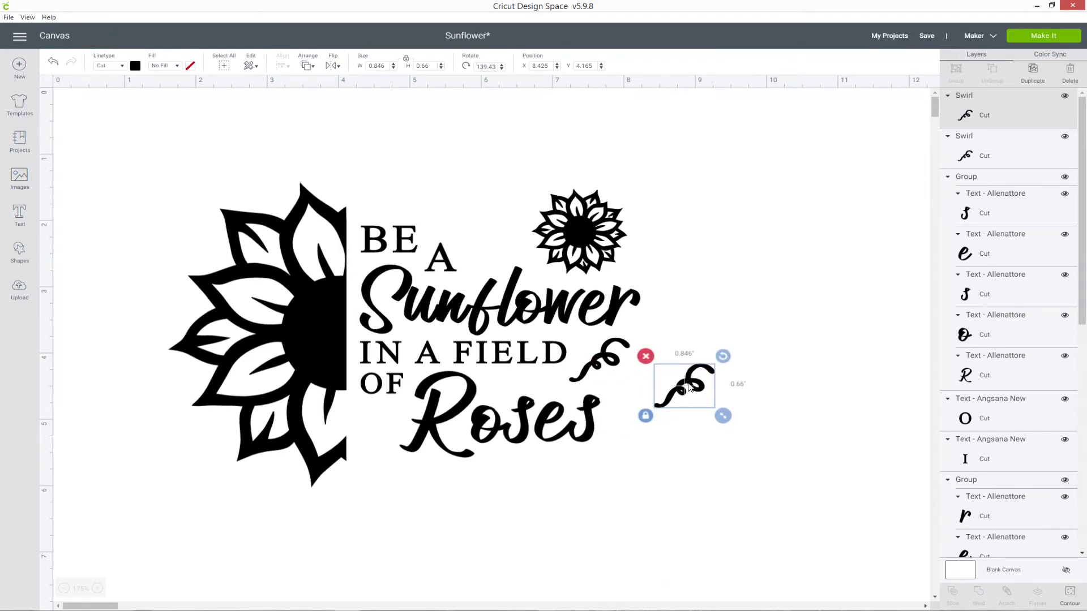
left_click(334, 66)
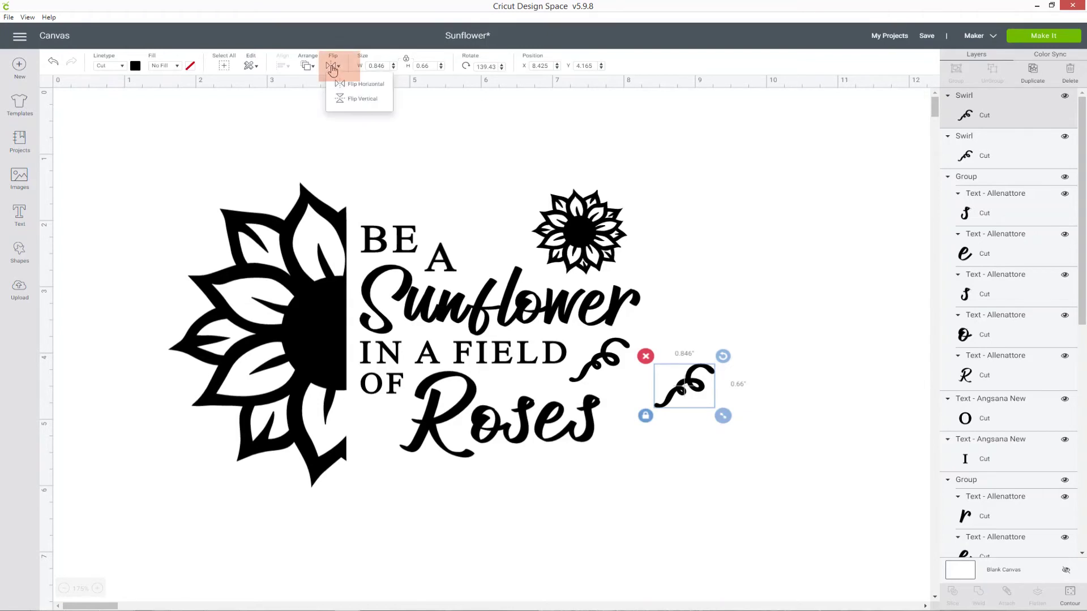
left_click(351, 87)
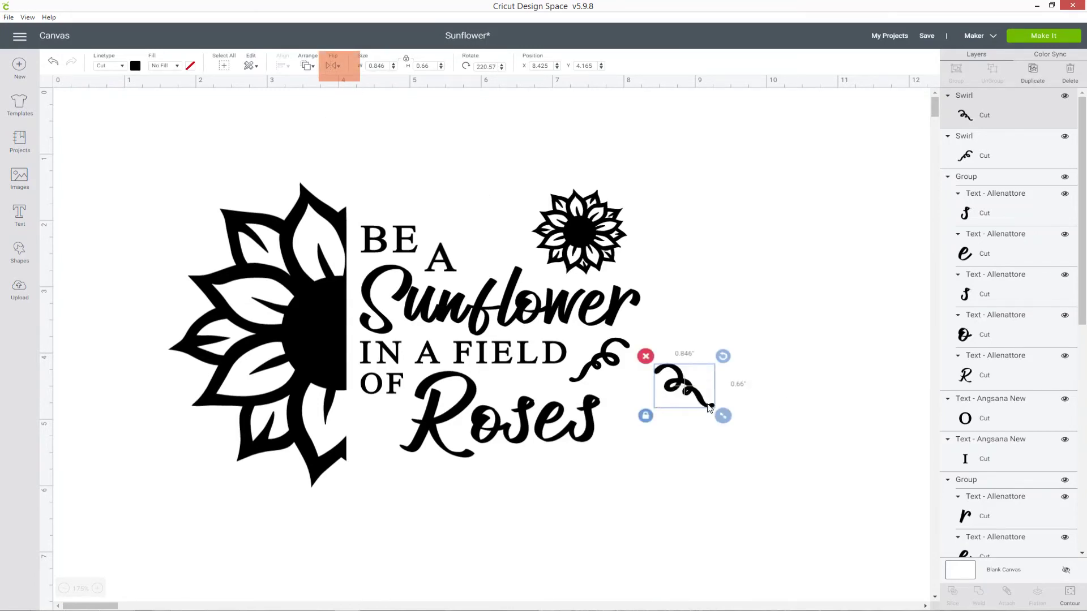
left_click_drag(705, 409, 395, 431)
left_click(471, 492)
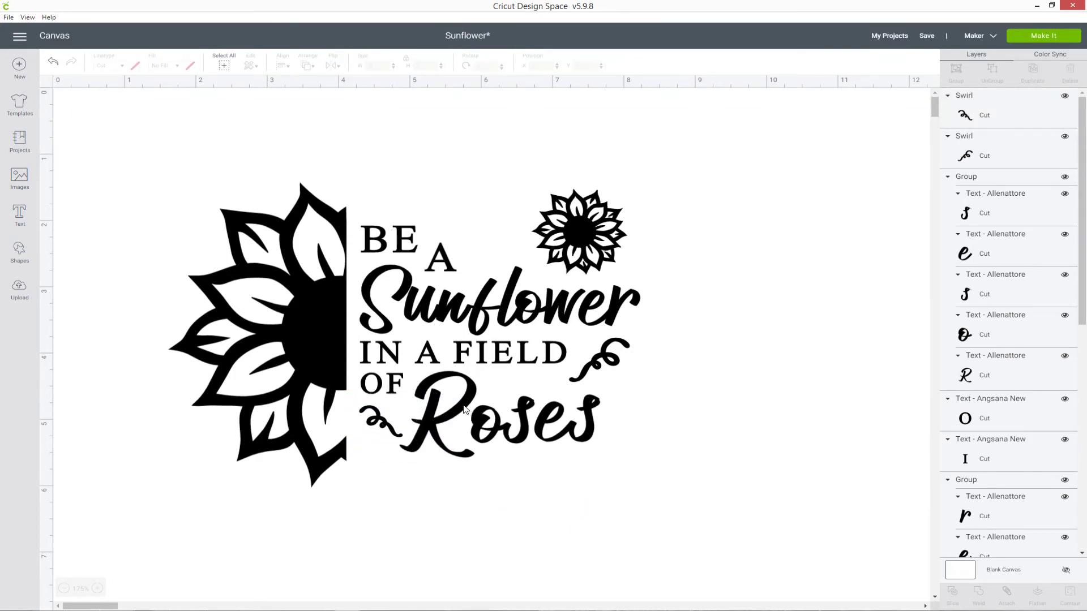
Step: Move the word Roses slightly away from the half sunflower and enlarge the swirl before it a little to fill the gap
left_click_drag(464, 408, 478, 411)
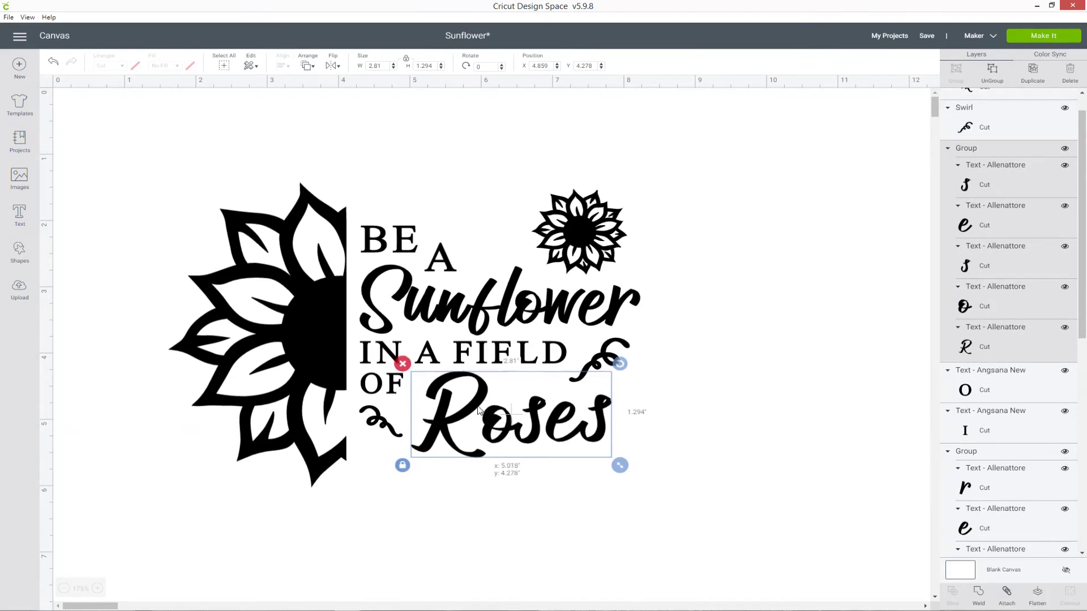
left_click(388, 445)
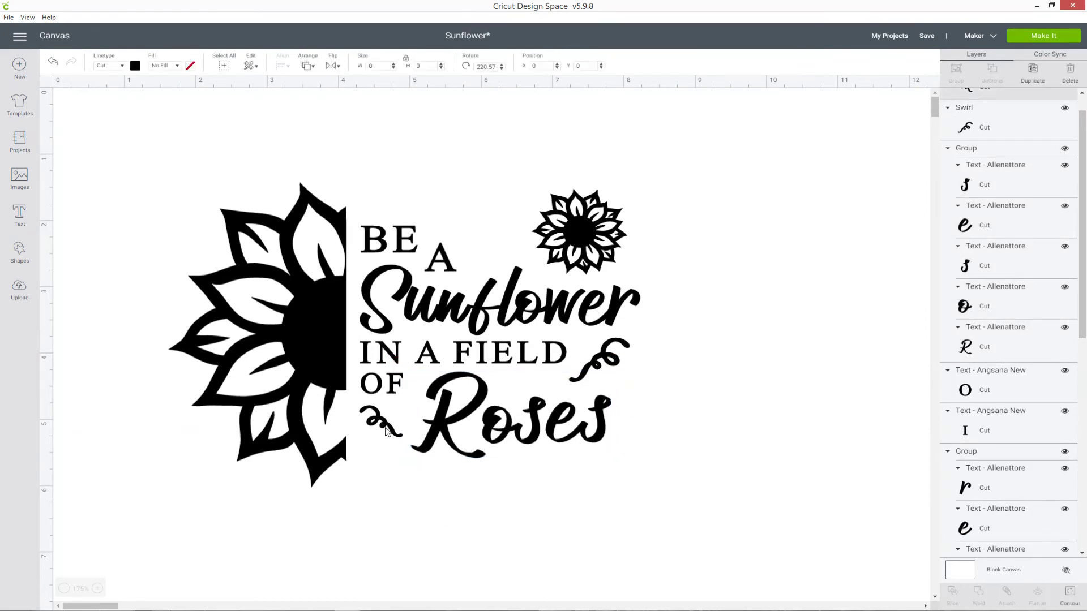
left_click_drag(387, 432, 392, 436)
left_click(487, 566)
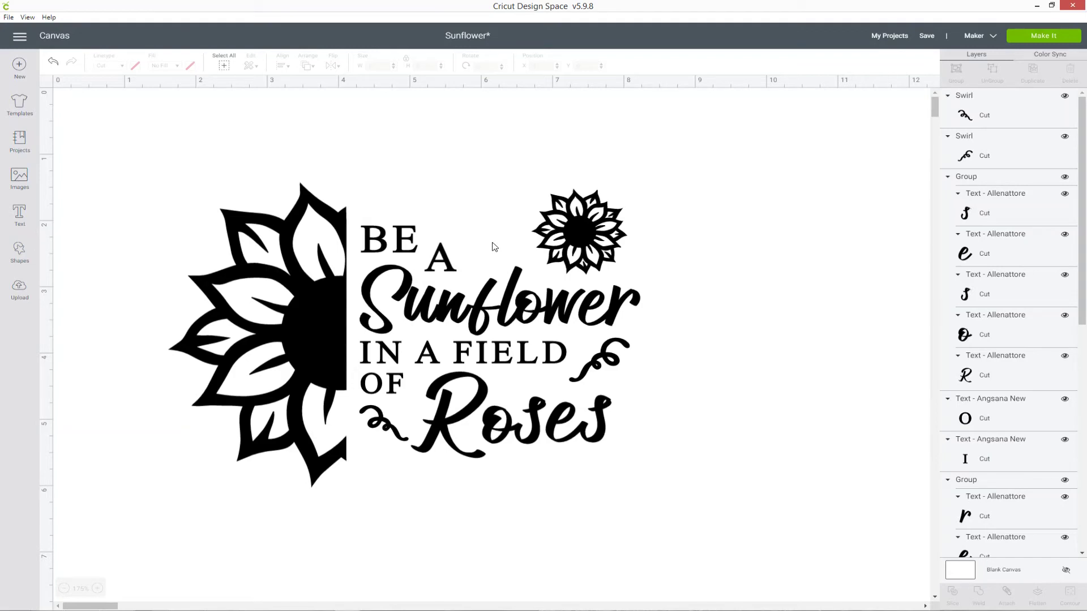
Step: Insert the red flourish with two side loops and a central curl from the swirl image results
left_click(19, 179)
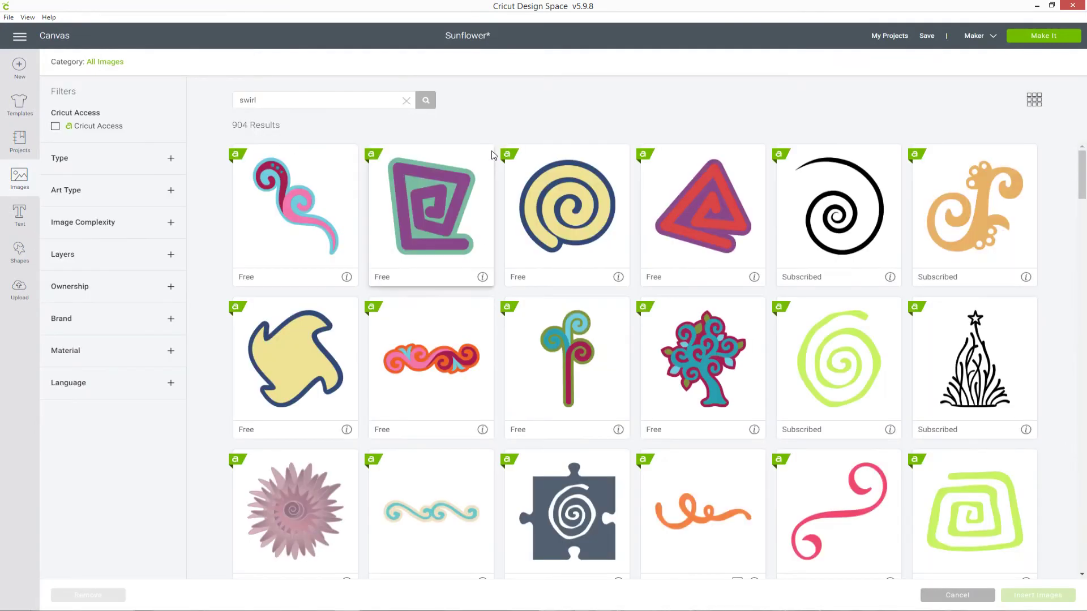
scroll(546, 314, "down", 6)
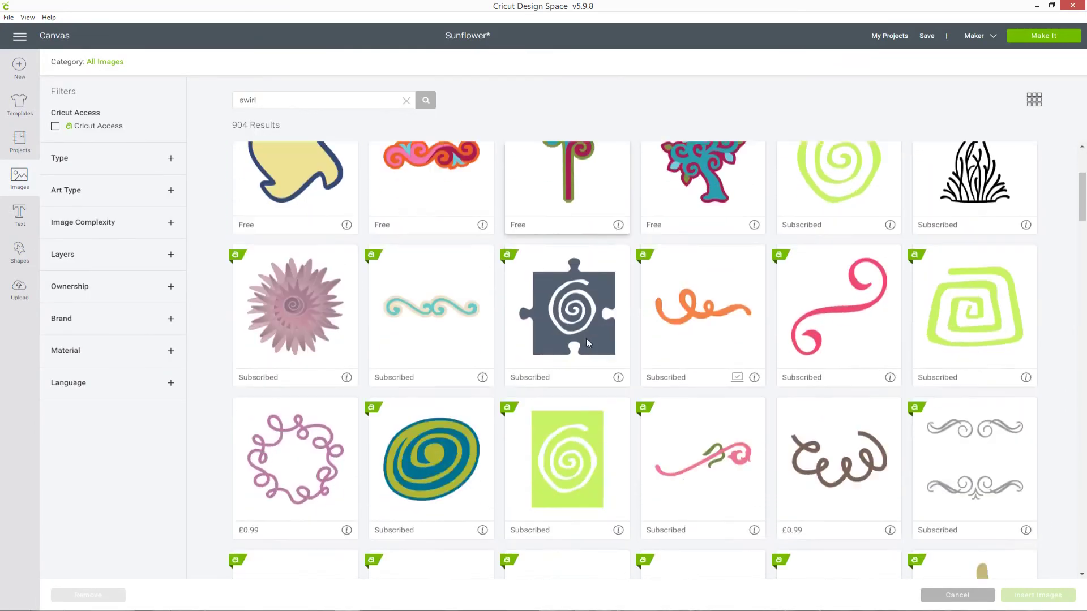
scroll(588, 343, "down", 1)
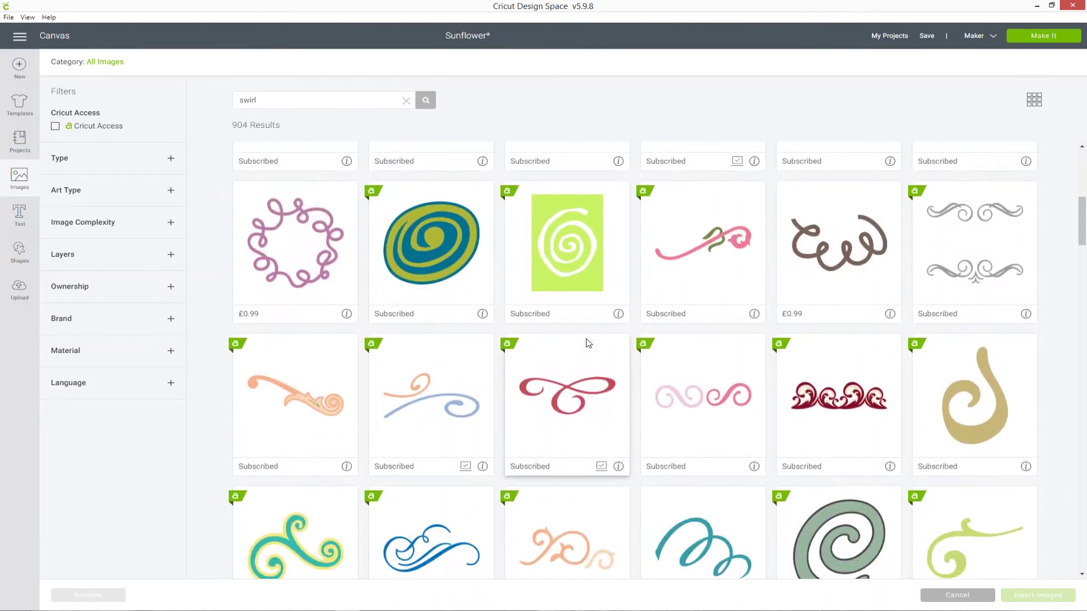
left_click(599, 402)
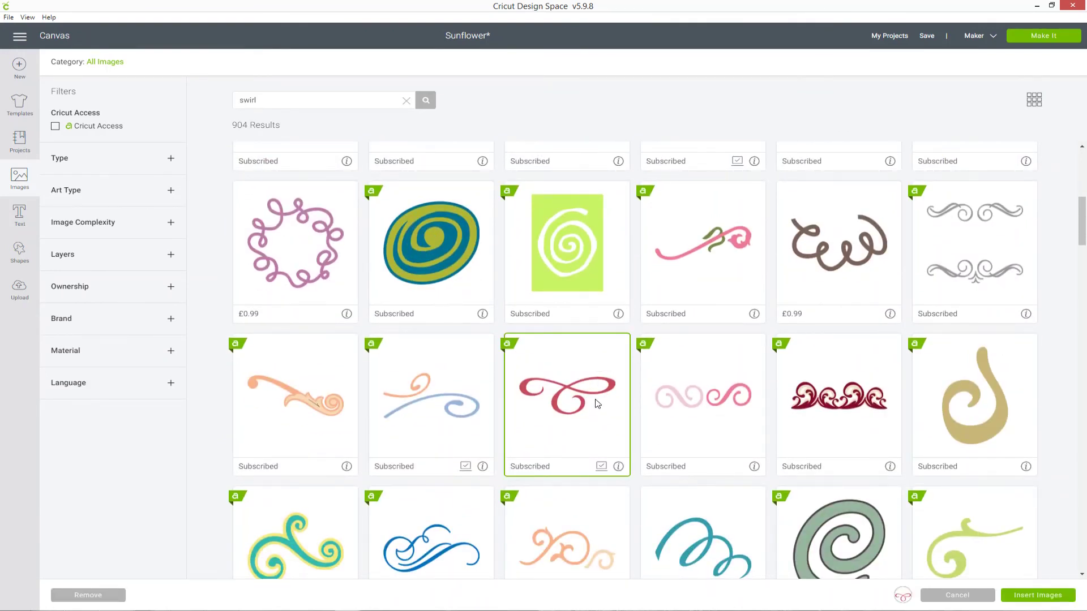
left_click(1038, 595)
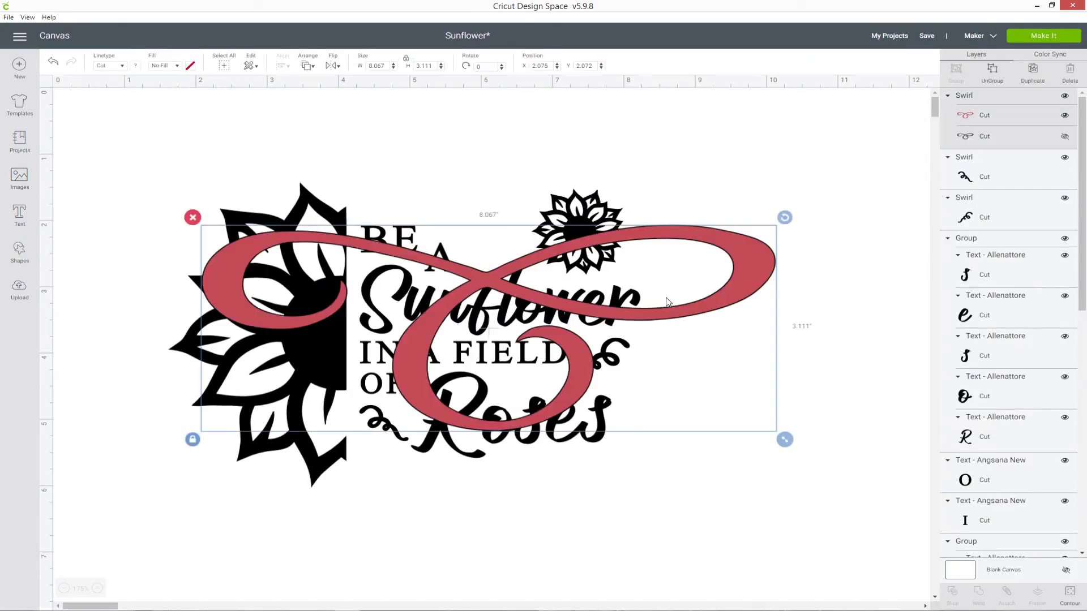
left_click_drag(738, 287, 751, 244)
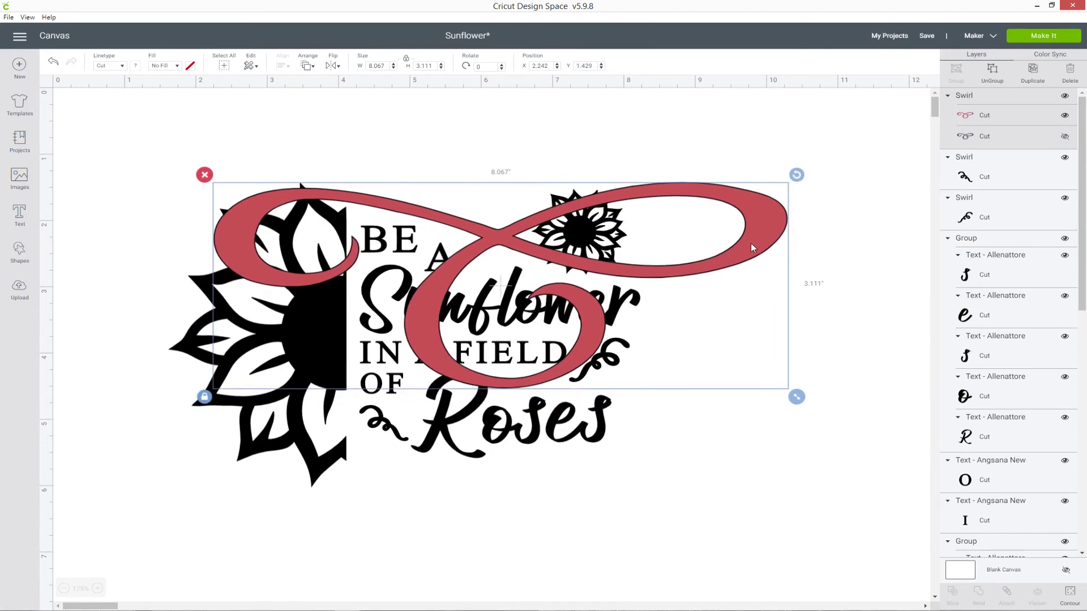
Step: Delete the hidden layer of the red flourish and sync its remaining layer to black
left_click(985, 137)
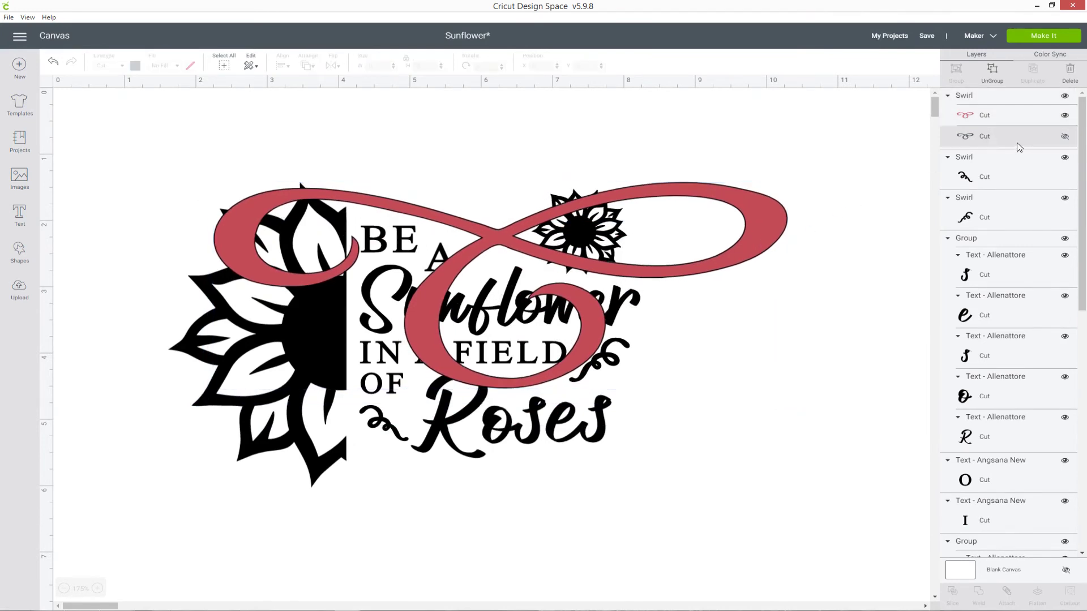
right_click(1011, 141)
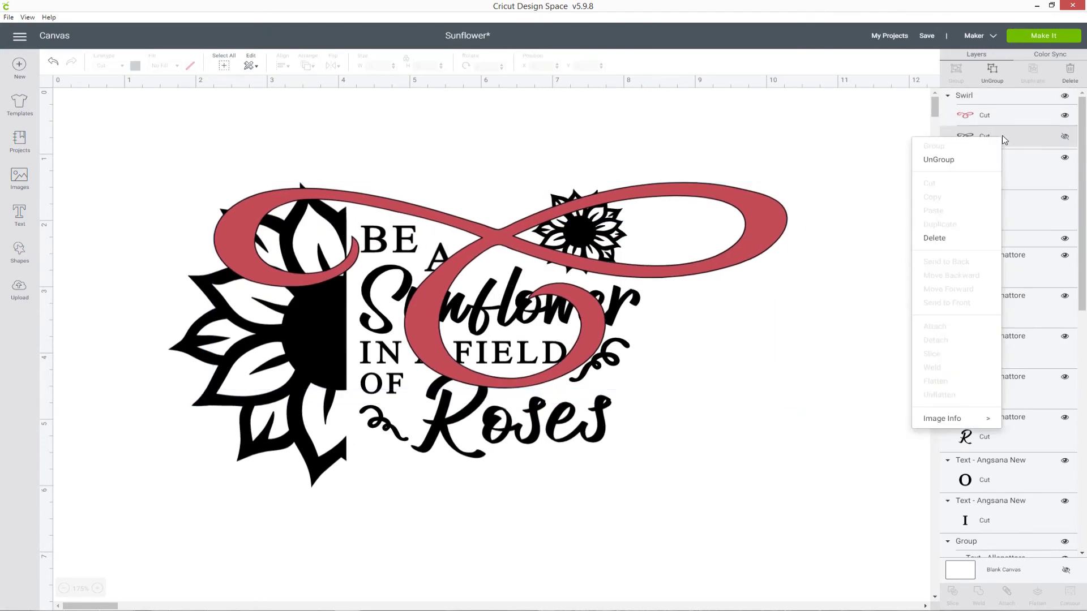
left_click(965, 237)
left_click(1050, 54)
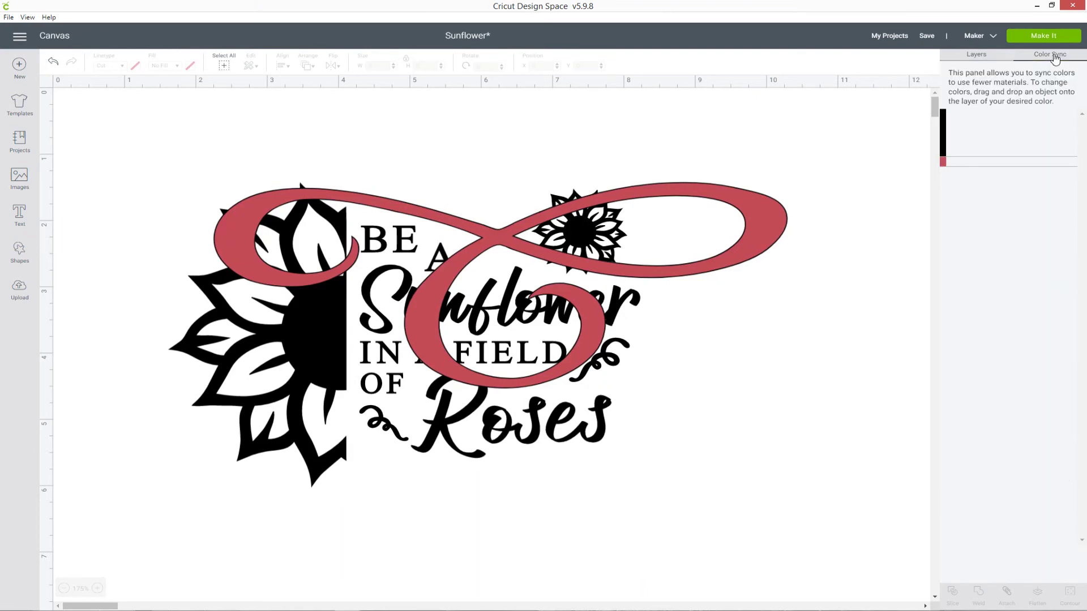
left_click_drag(966, 234, 974, 208)
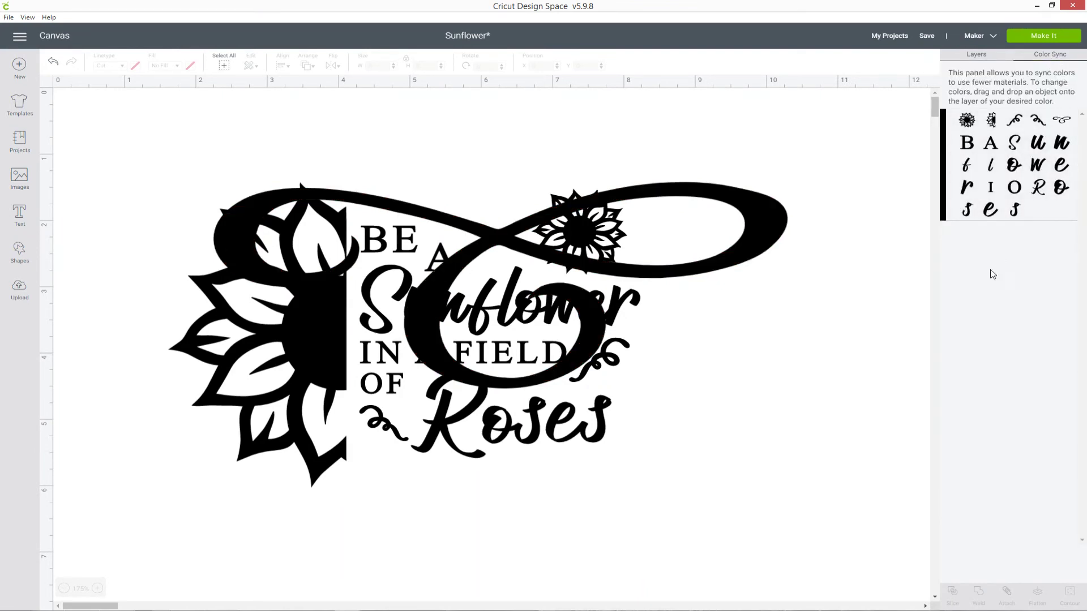
left_click(976, 54)
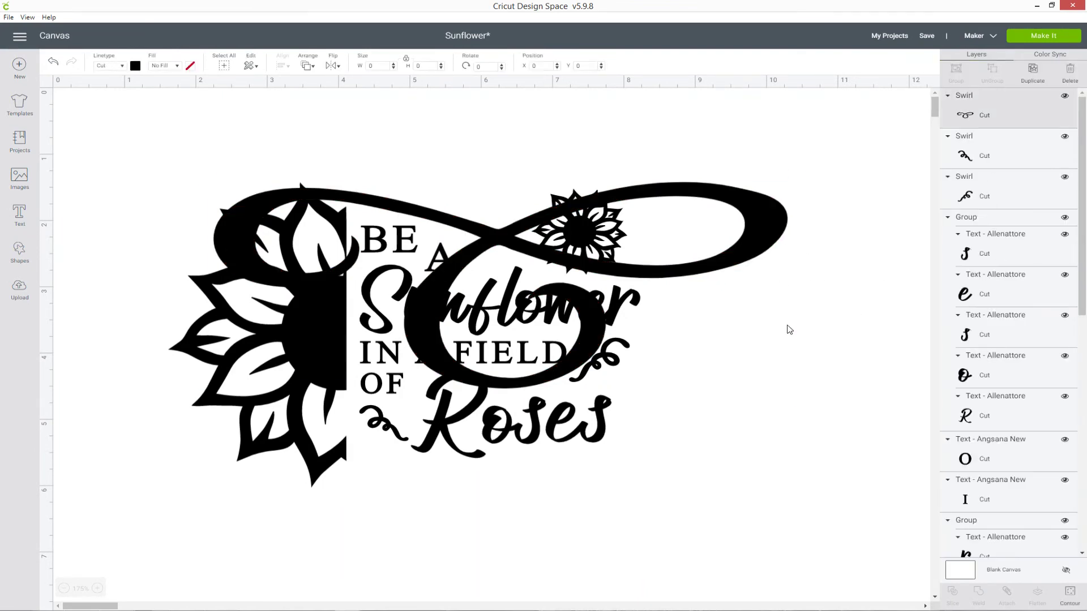
Step: Shrink the flourish above BE A and, with its proportions unlocked, reshape it to about 2.06 in wide by 0.60 in high
left_click(783, 343)
left_click_drag(795, 396, 560, 197)
left_click_drag(562, 260, 514, 235)
left_click(346, 242)
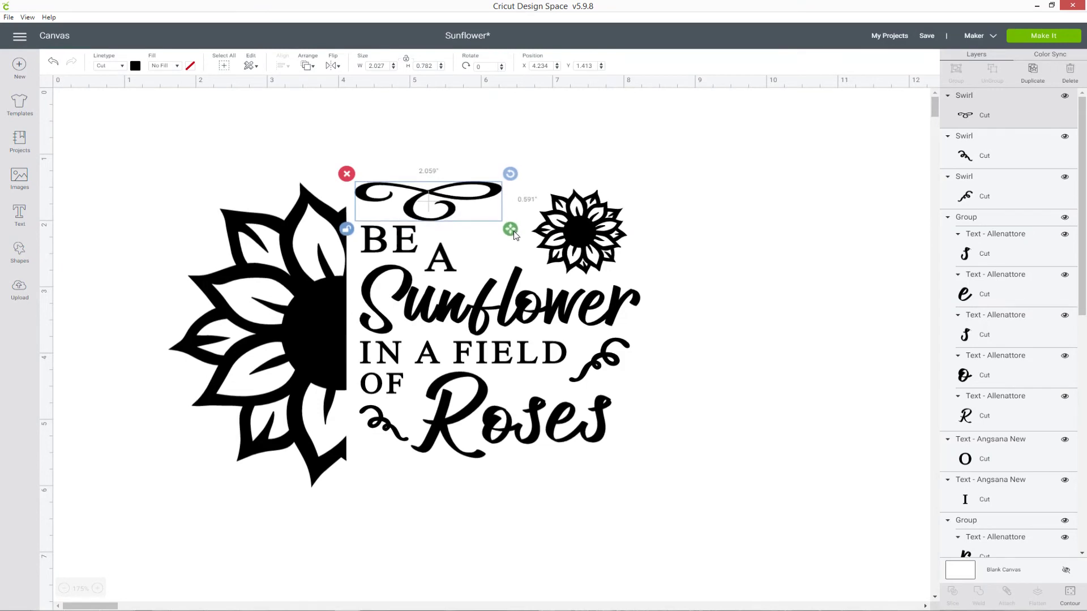
Step: Move the flourish so its end overlaps the small sunflower, and reshape it to about 2.00 in wide by 0.70 in high
left_click_drag(501, 196, 569, 221)
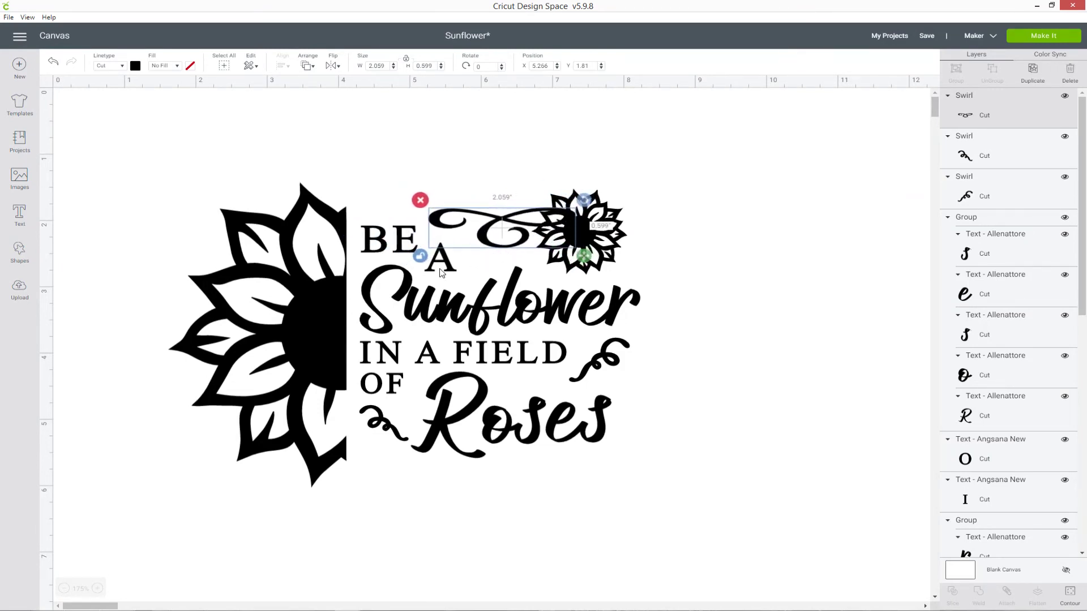
left_click_drag(584, 256, 578, 265)
left_click_drag(555, 227, 558, 224)
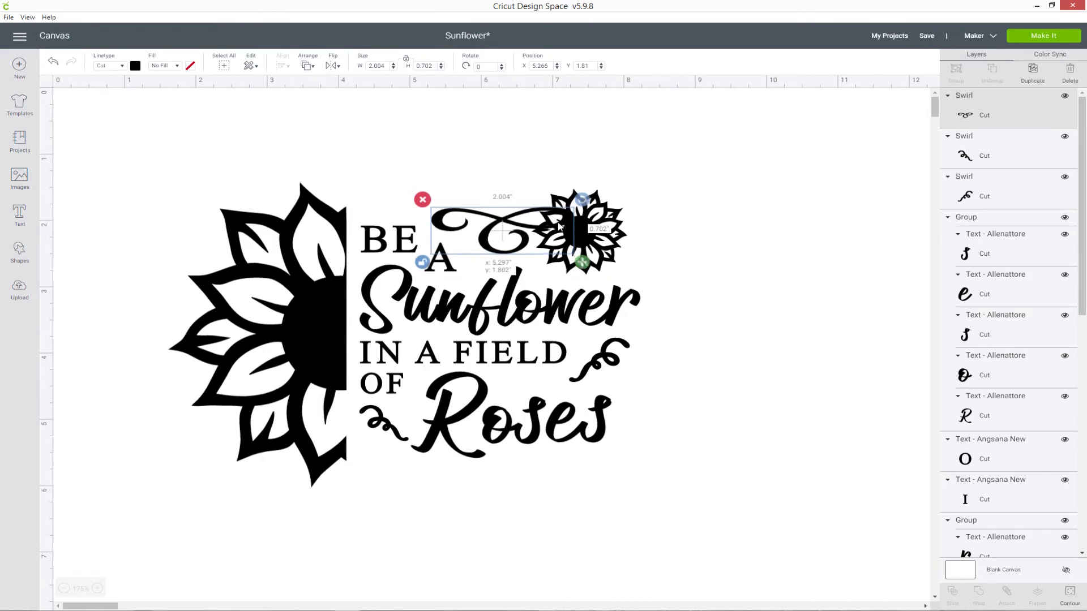
left_click(730, 238)
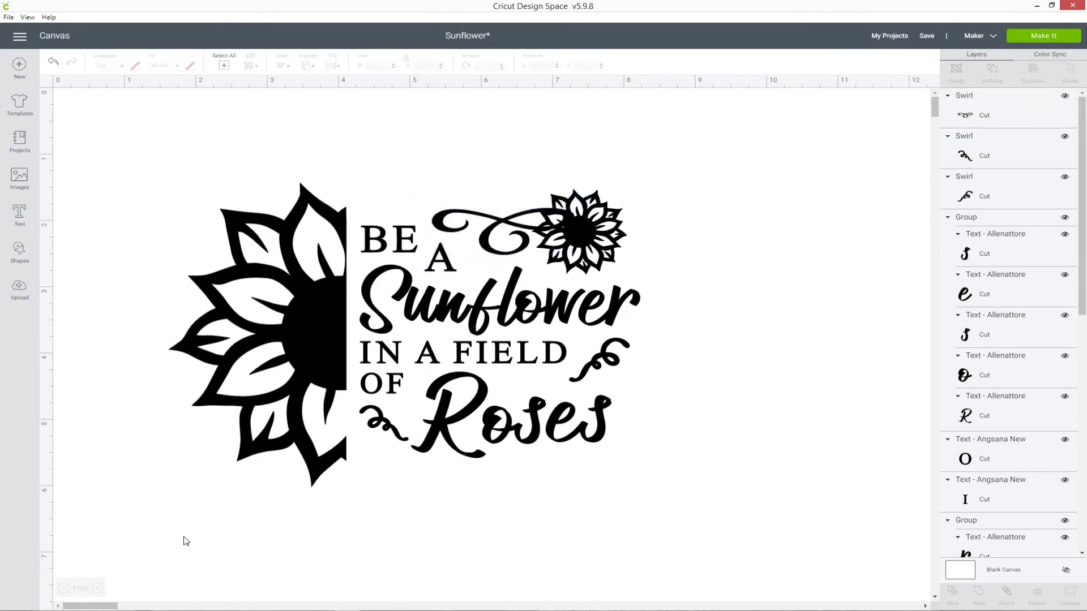
Step: Duplicate the small sunflower above the word Sunflower and colour the copy light yellow
left_click(97, 589)
left_click(97, 589)
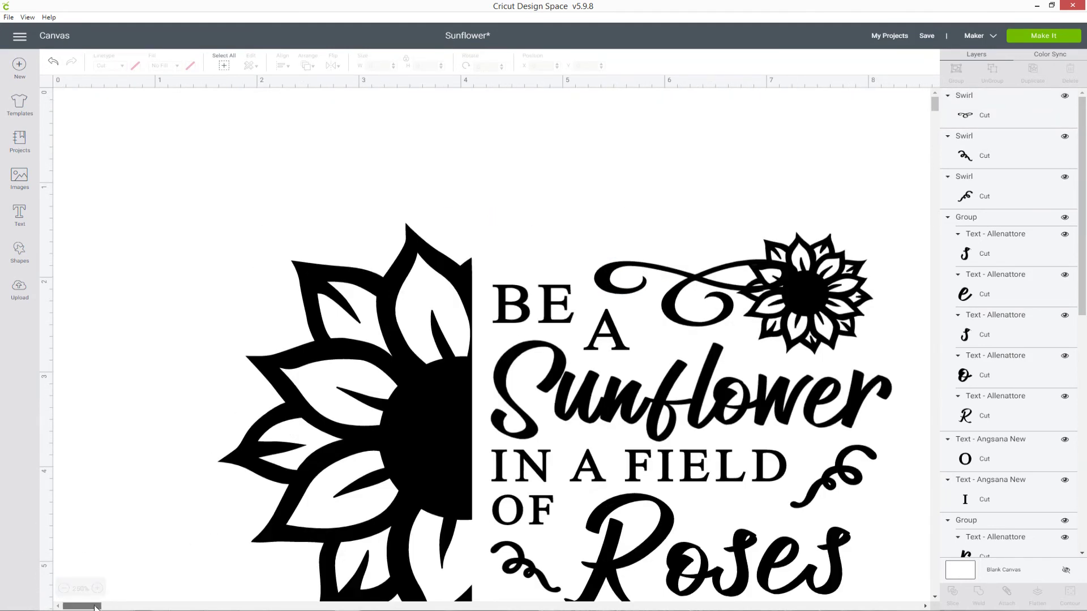
left_click(97, 589)
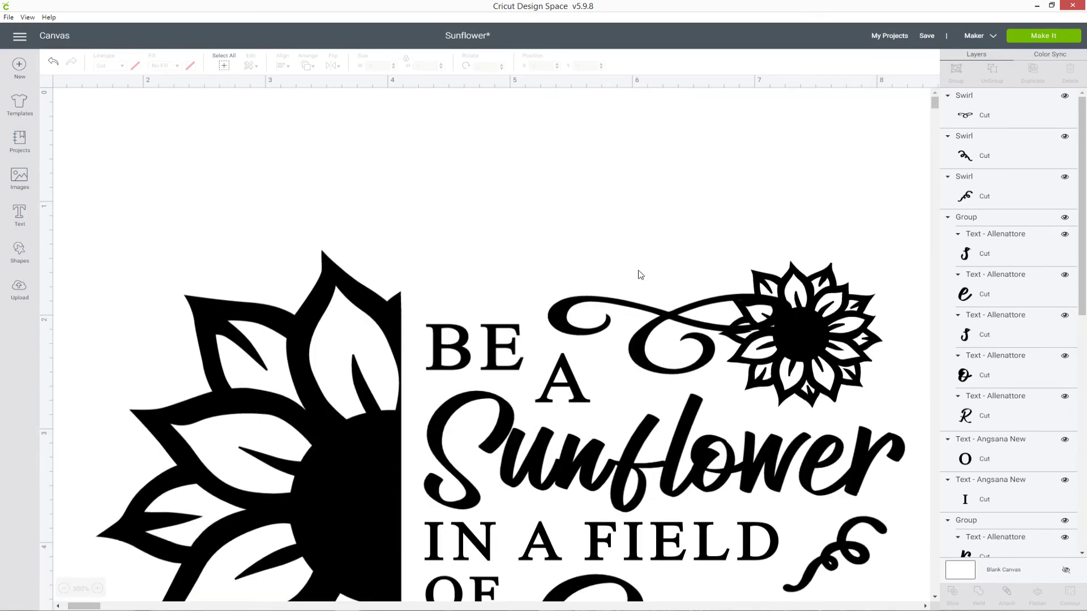
left_click(778, 320)
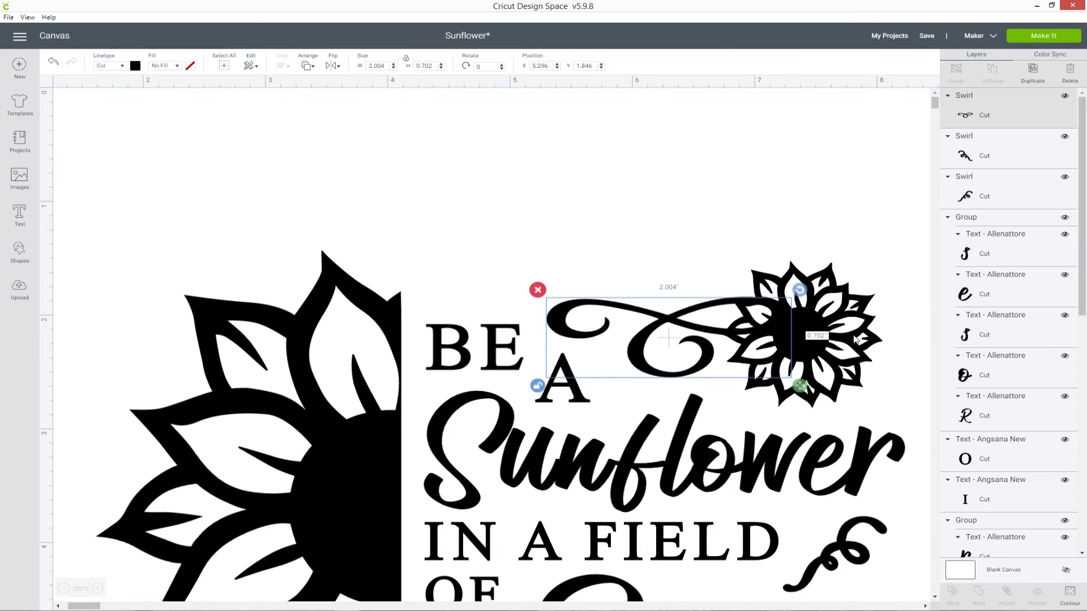
left_click(830, 333)
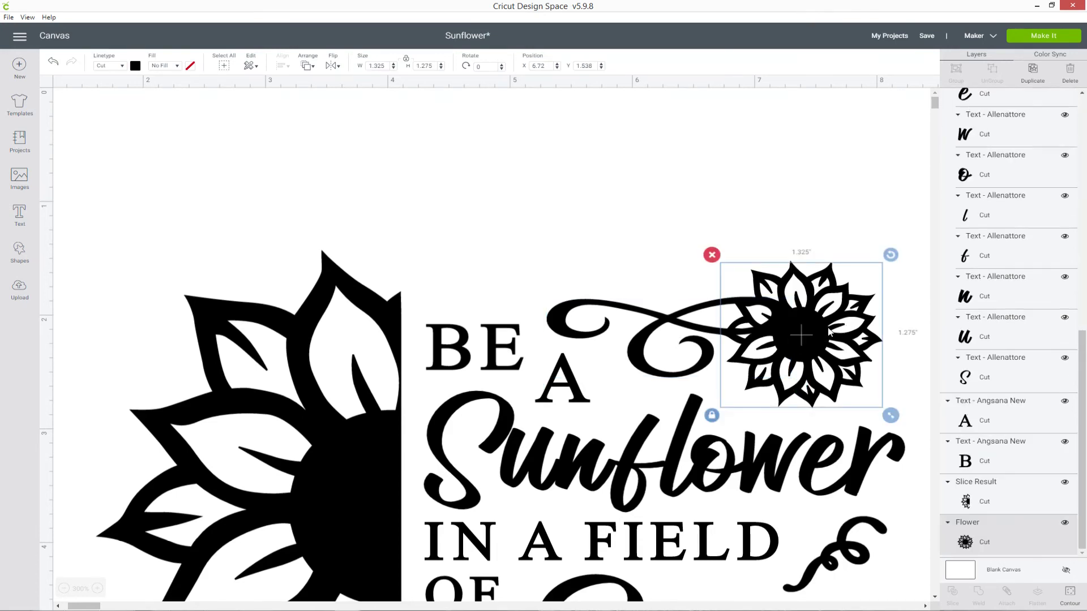
right_click(1003, 334)
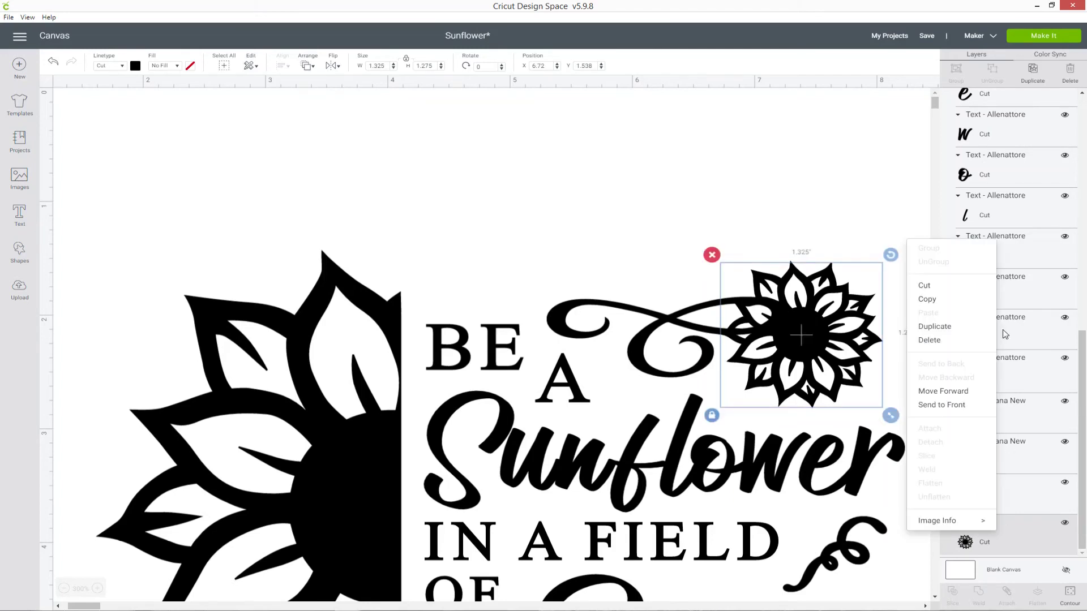
left_click(956, 327)
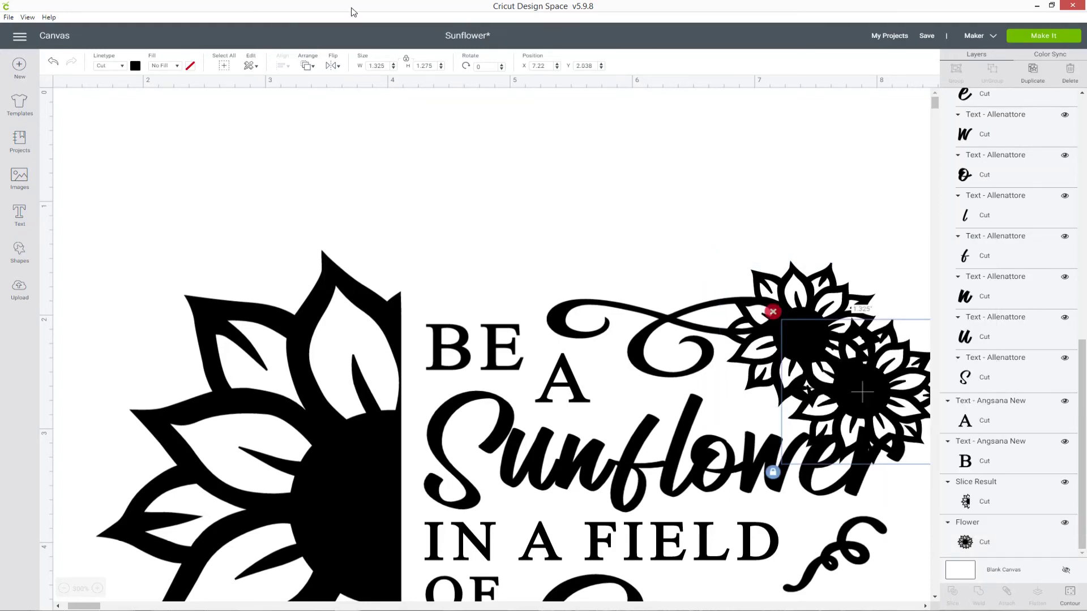
left_click(136, 67)
left_click(219, 122)
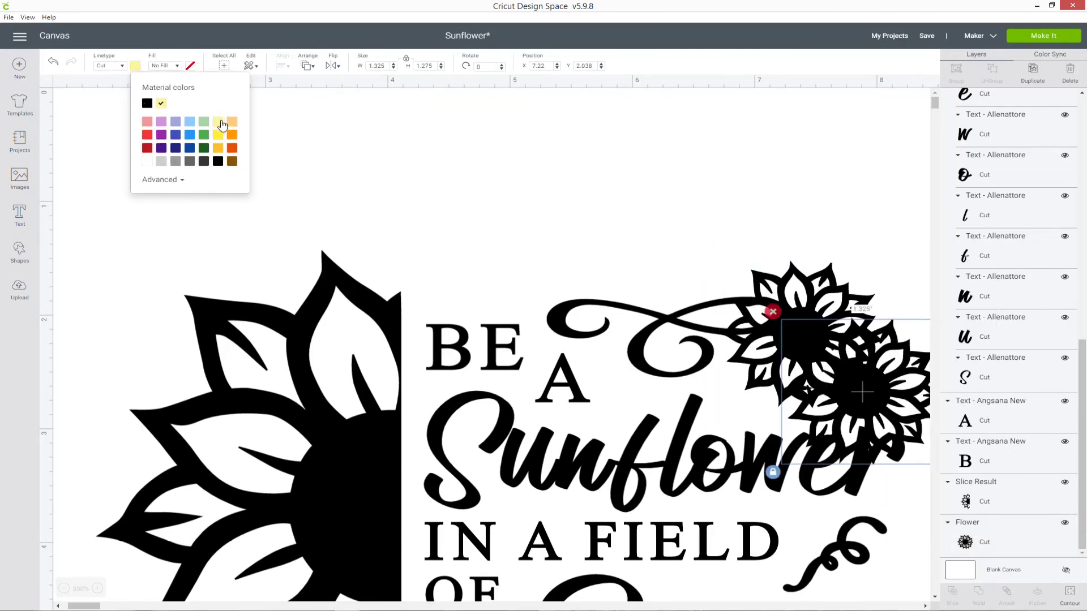
Step: Place the light yellow copy exactly over the small black sunflower and hide all of its inner contours
left_click_drag(868, 404, 811, 352)
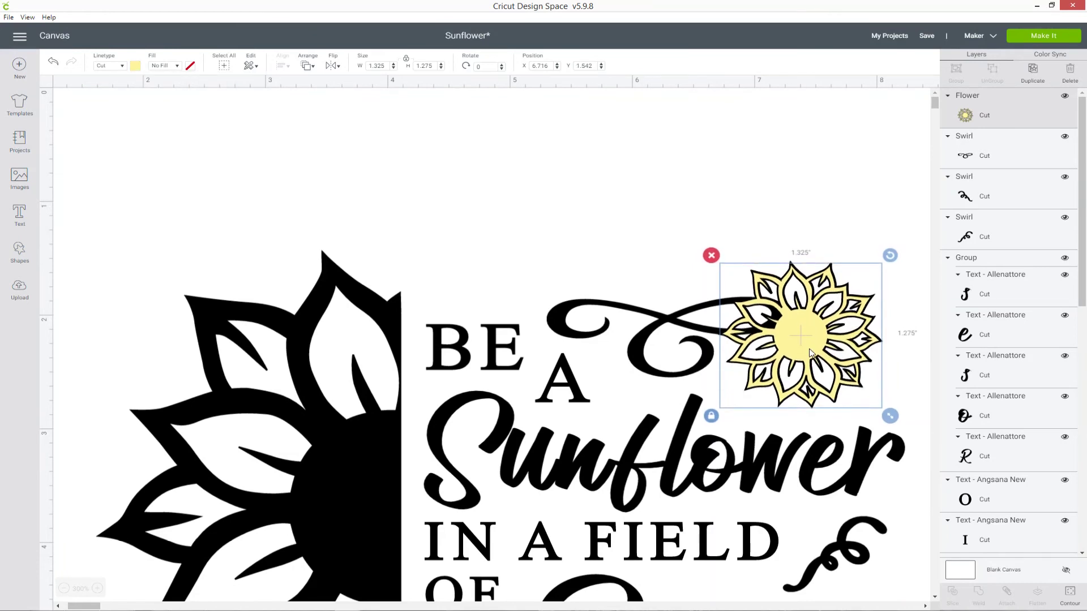
left_click(1071, 601)
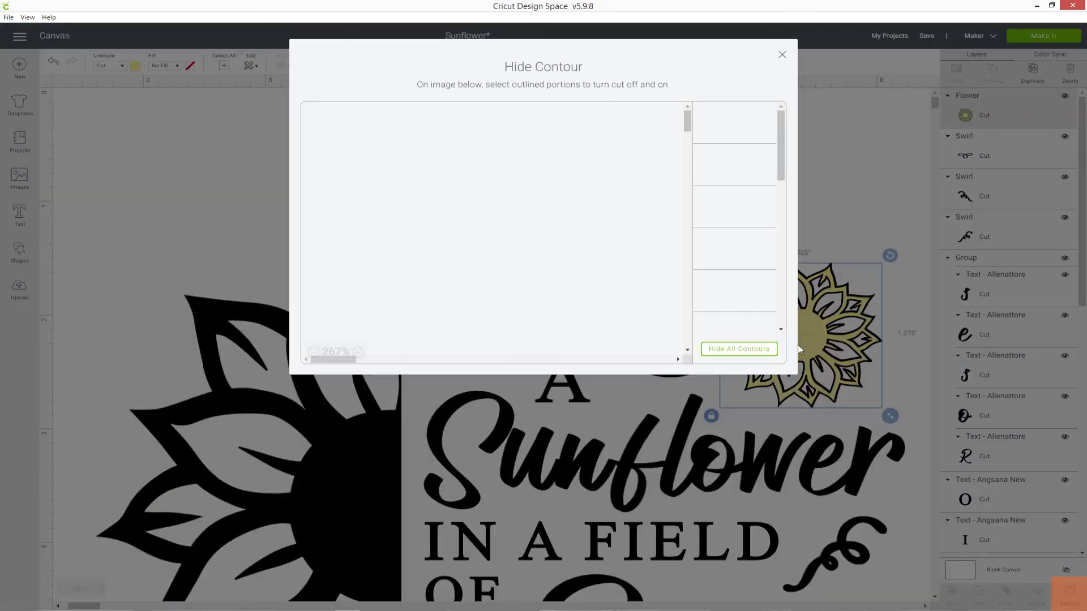
left_click(754, 349)
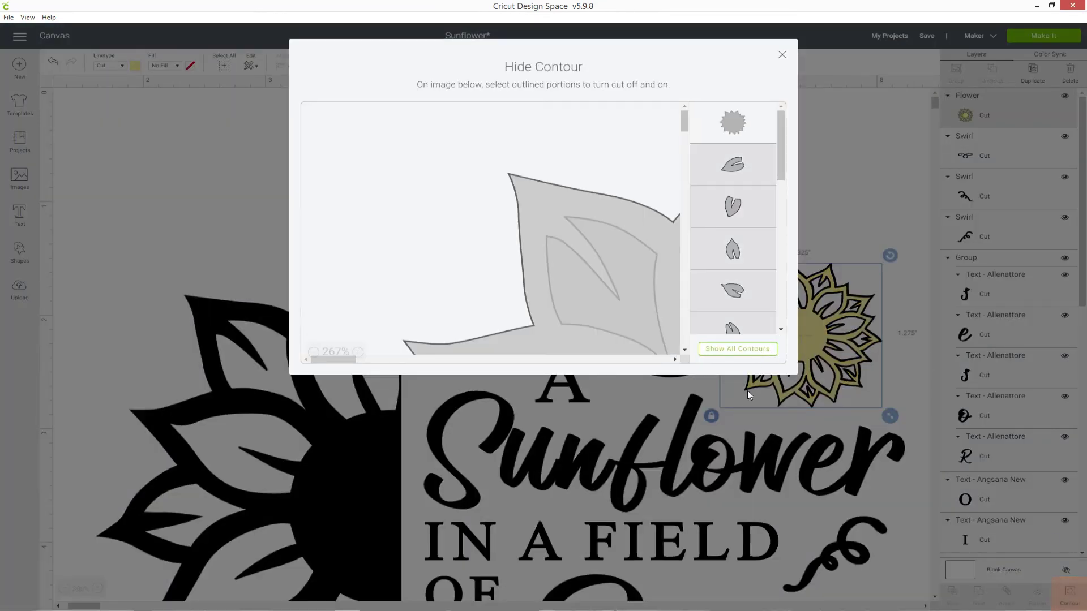
left_click(782, 54)
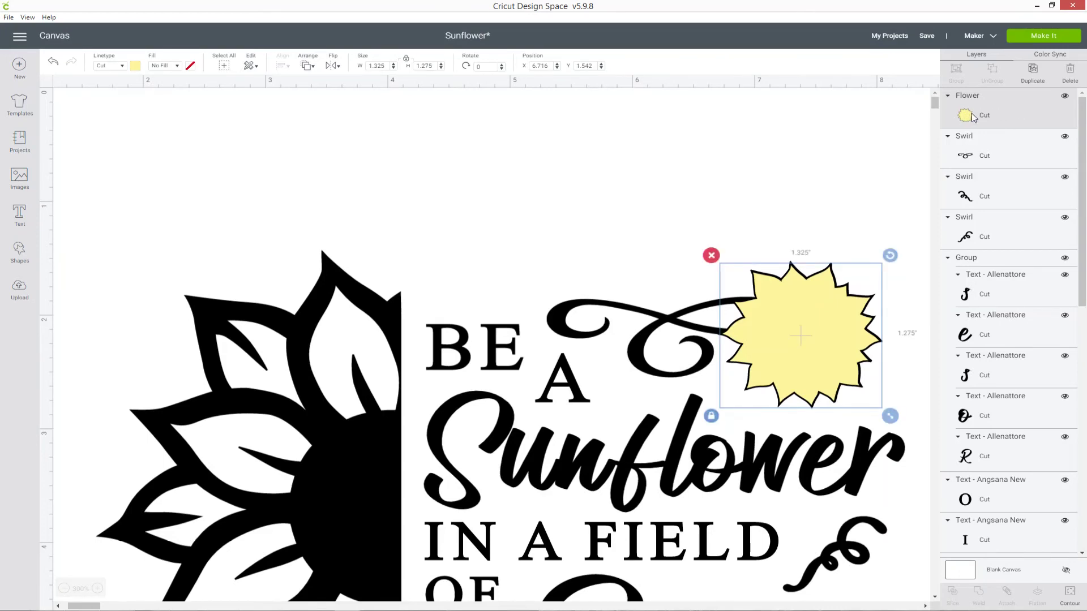
Step: Slice the flourish with the solid yellow flower shape and delete both yellow slice results
left_click(1018, 158, "shift")
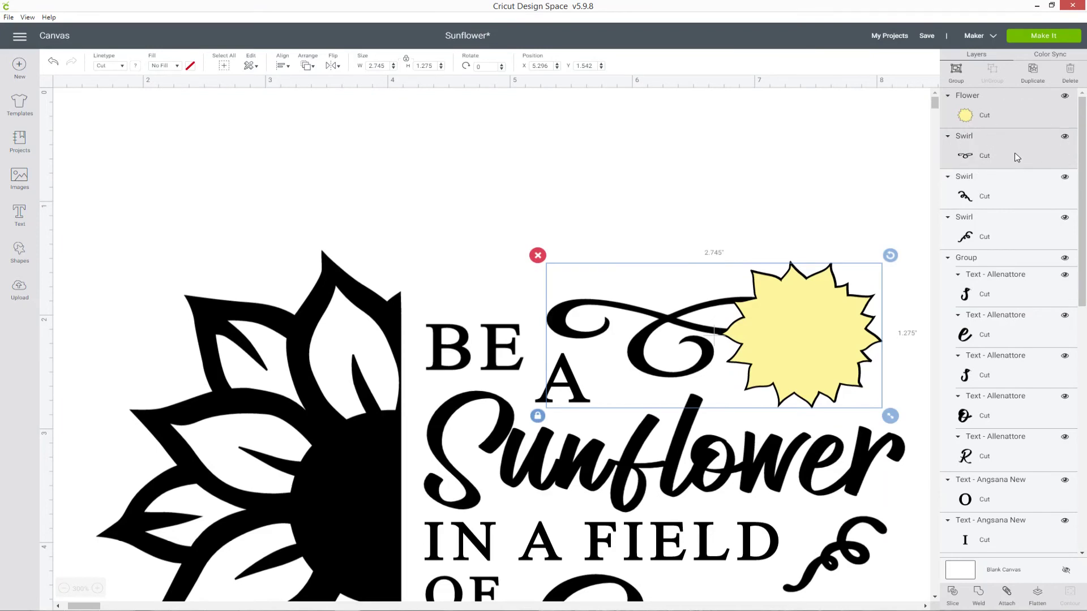
left_click(953, 596)
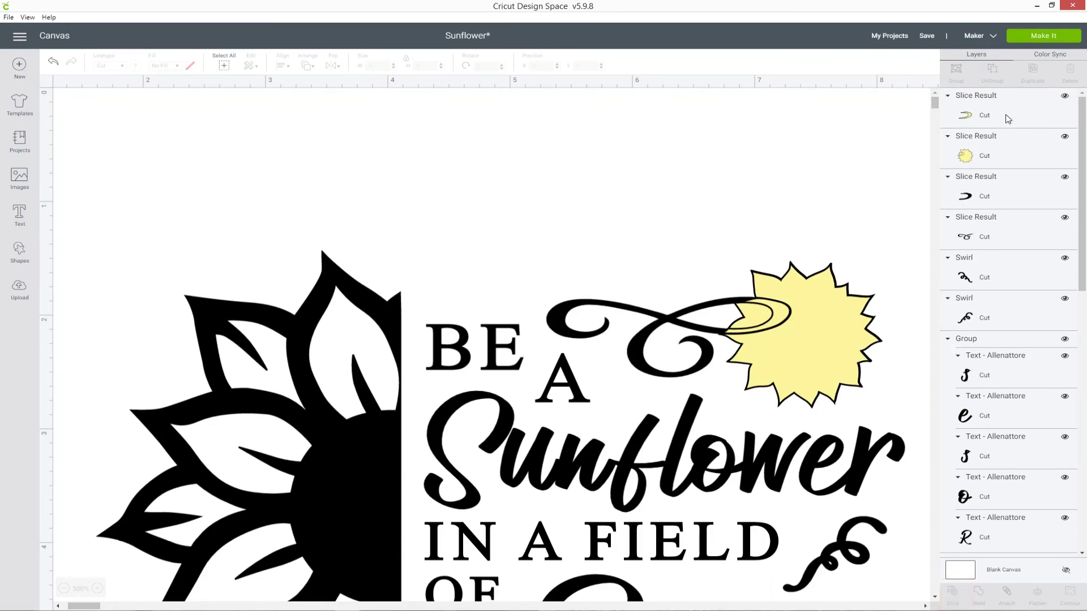
left_click(1011, 151)
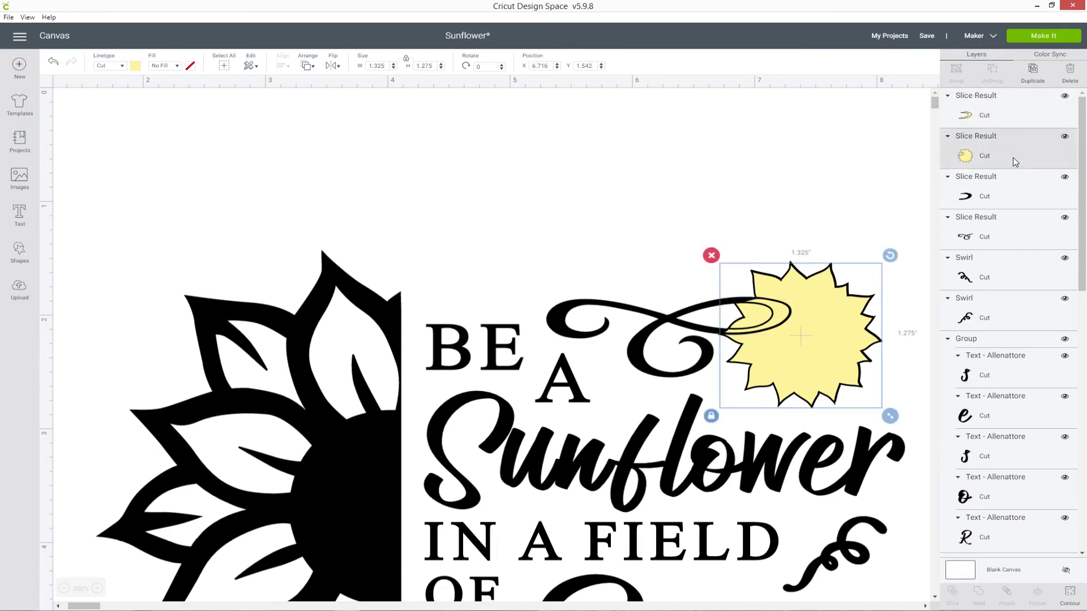
left_click(1018, 116)
right_click(1018, 116)
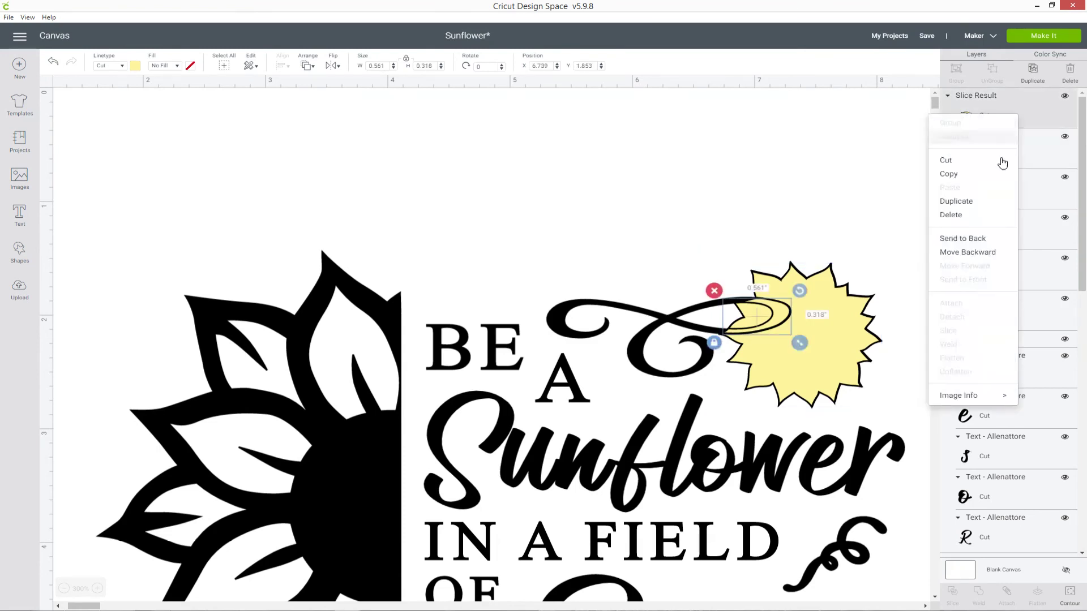
left_click(982, 215)
left_click(1039, 121)
right_click(1039, 122)
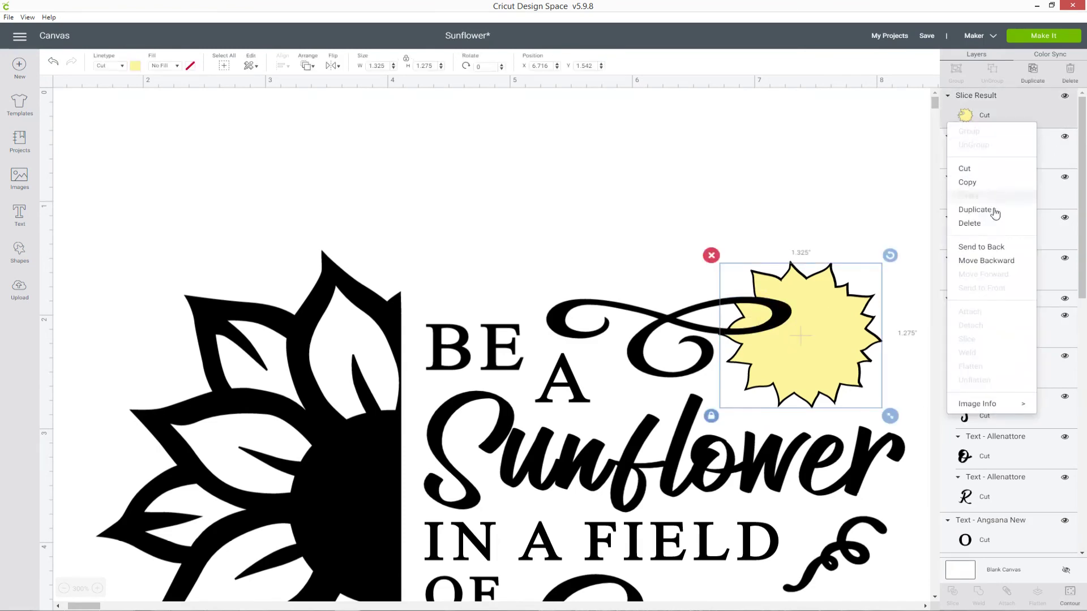
left_click(994, 224)
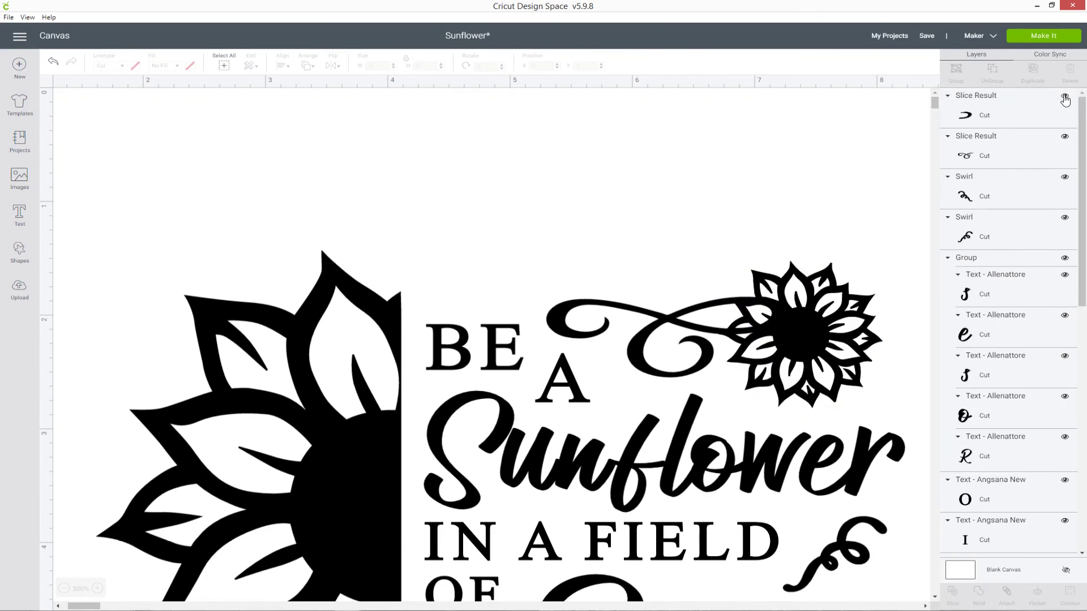
Step: Check the cut-off flourish tip by toggling its visibility, and delete that slice result from inside the small sunflower
left_click(1064, 100)
left_click(1064, 97)
left_click(1064, 100)
left_click(1064, 97)
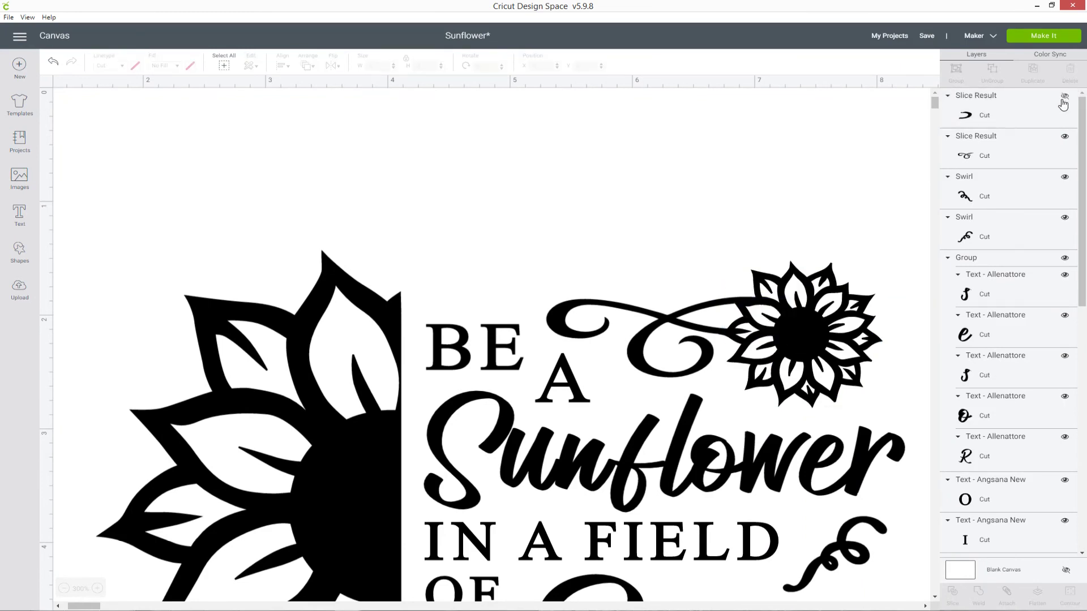
right_click(1020, 111)
left_click(982, 211)
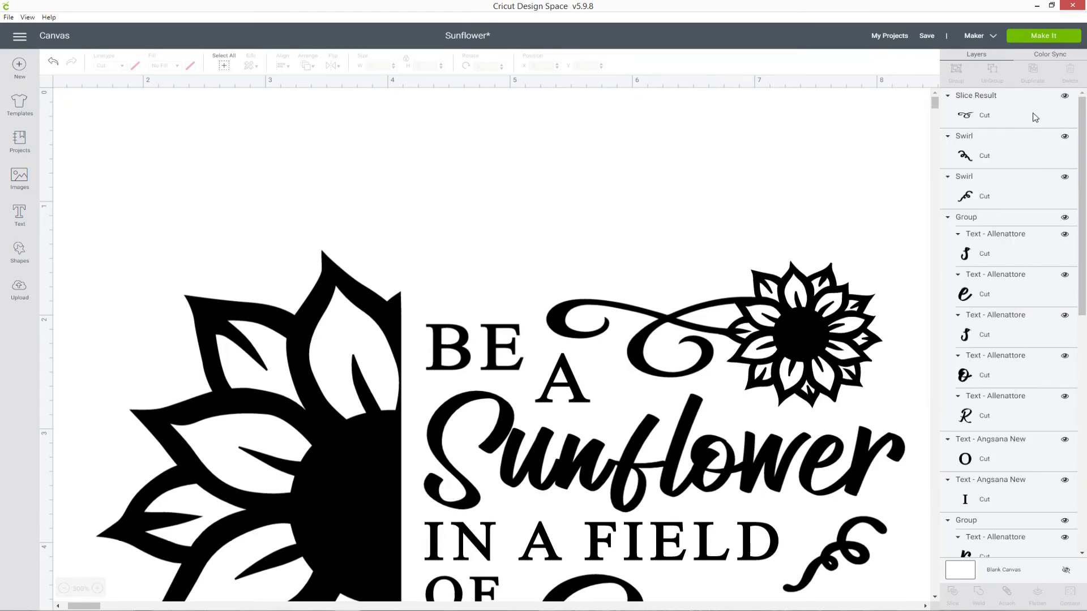
Step: Zoom out to show the whole design and save the project
scroll(949, 455, "down", 4)
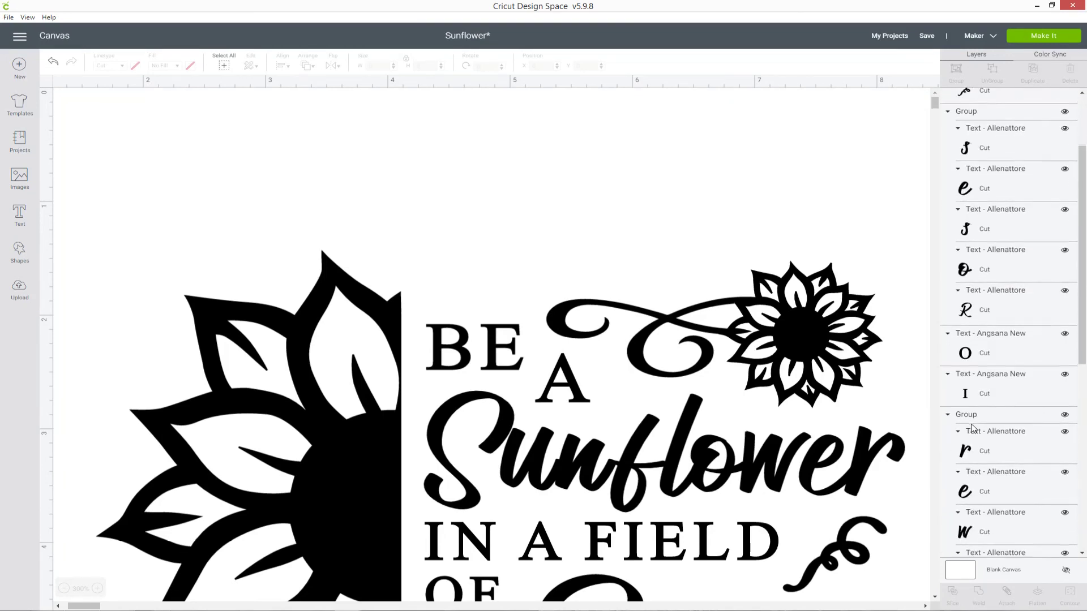
scroll(971, 427, "down", 2)
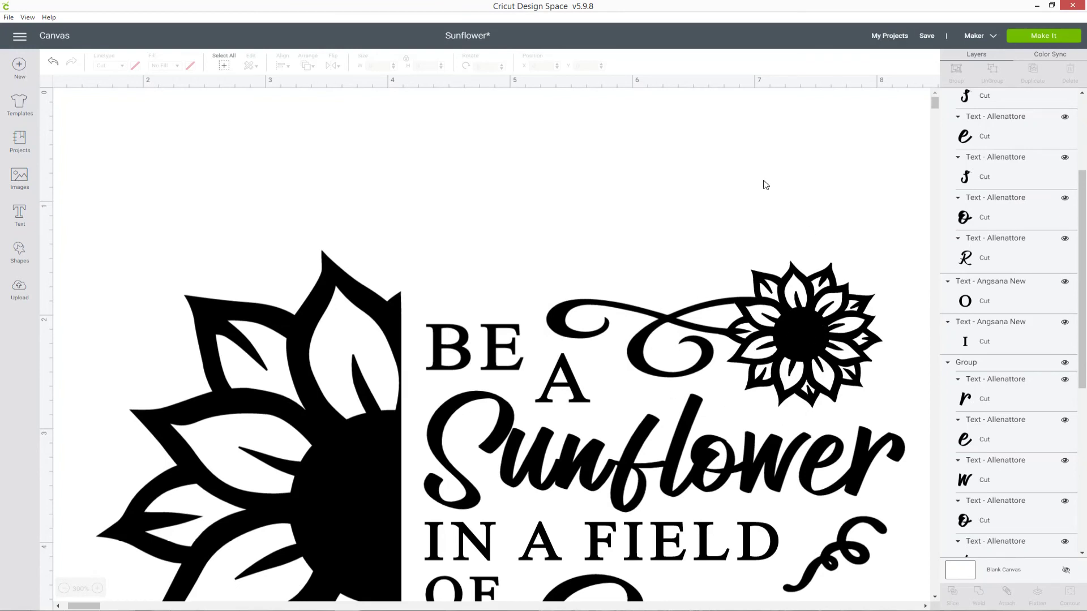
left_click(64, 589)
left_click(64, 590)
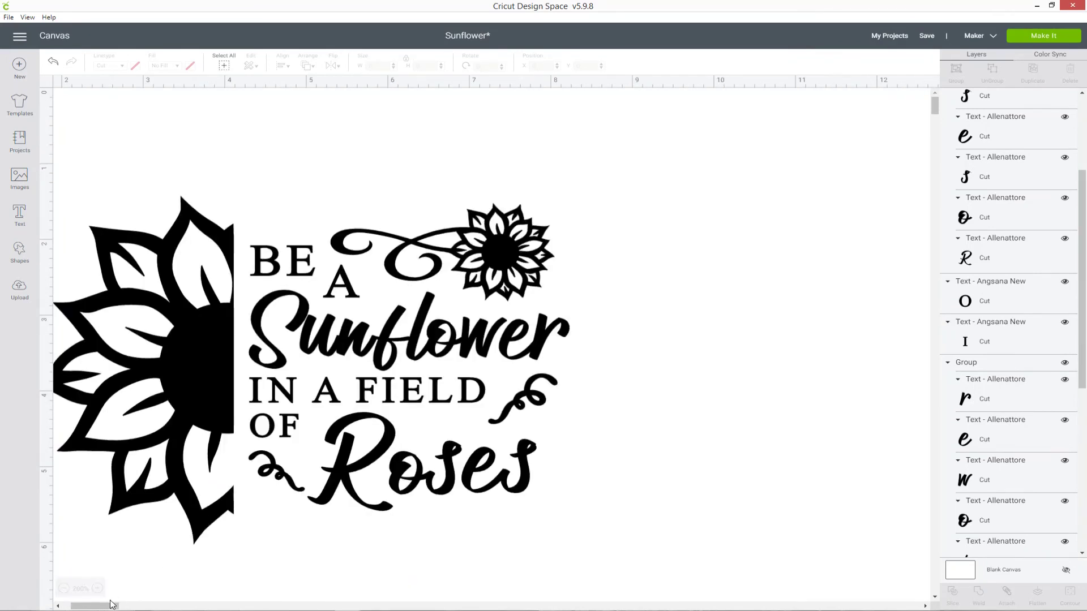
left_click_drag(103, 606, 96, 608)
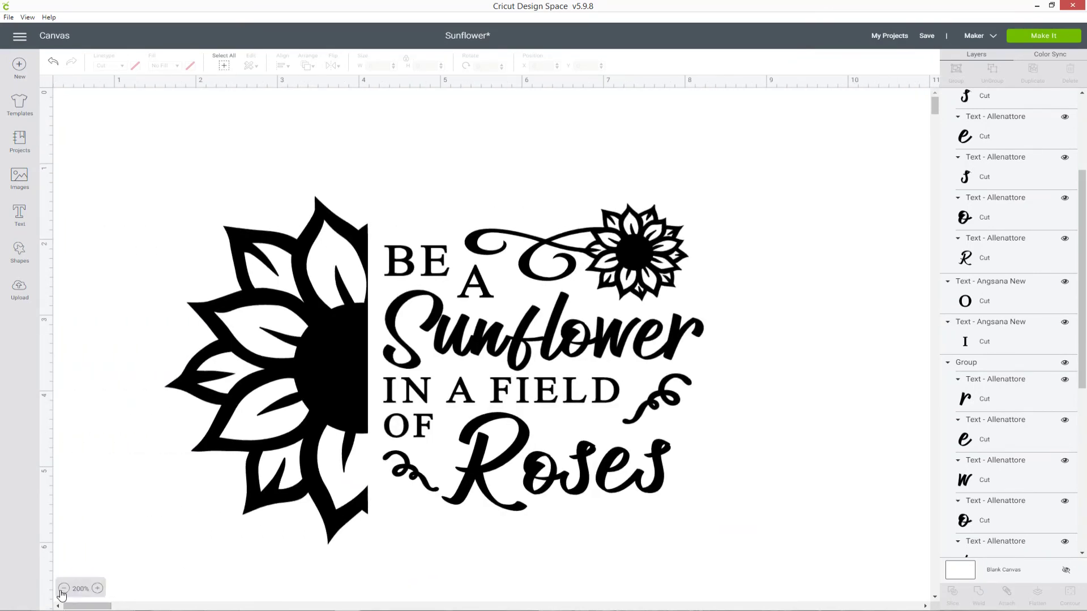
left_click(64, 589)
left_click(927, 36)
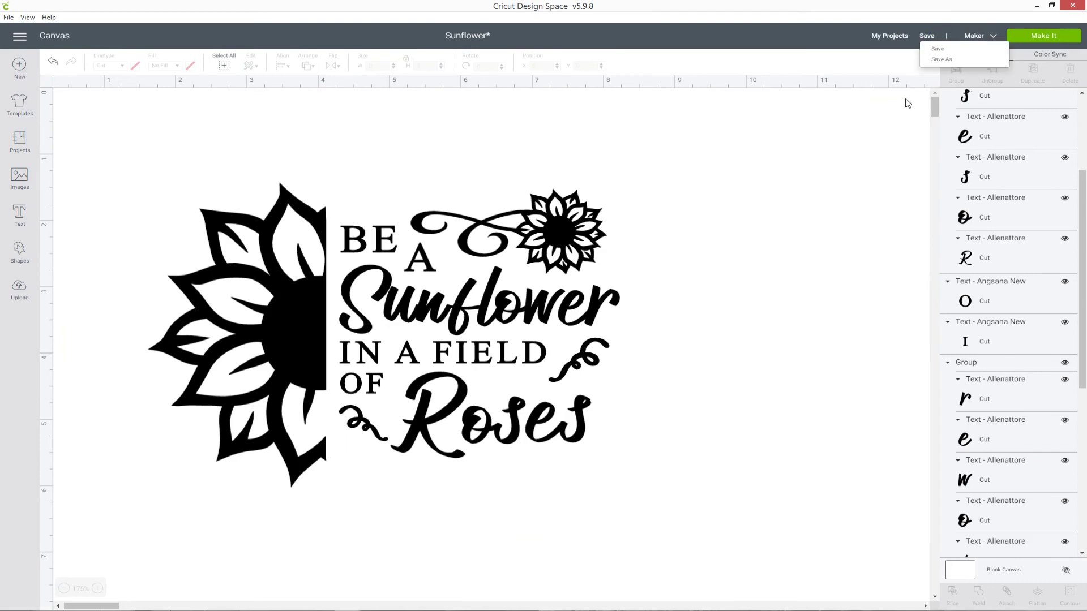
left_click(941, 51)
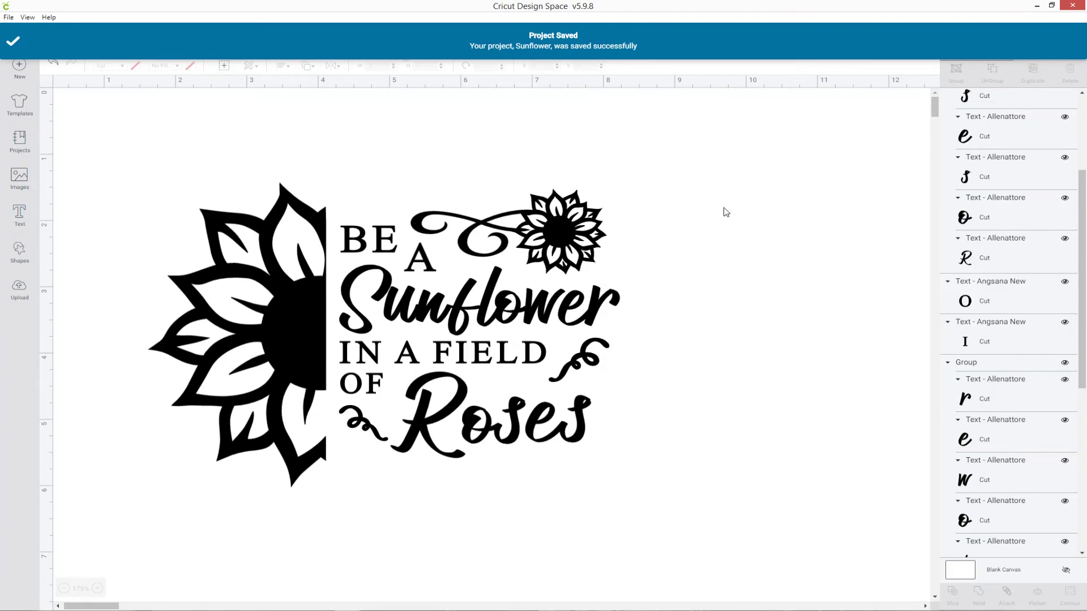
Step: Group all layers of the design, from the sliced flourish to the small flower, and collapse the group
scroll(965, 179, "up", 5)
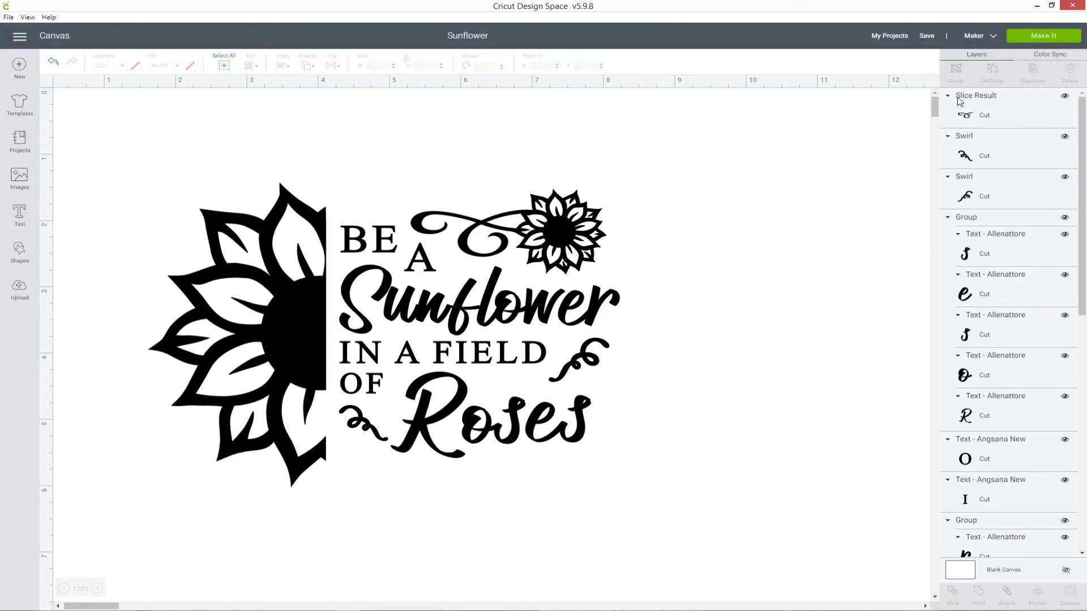
left_click(948, 98)
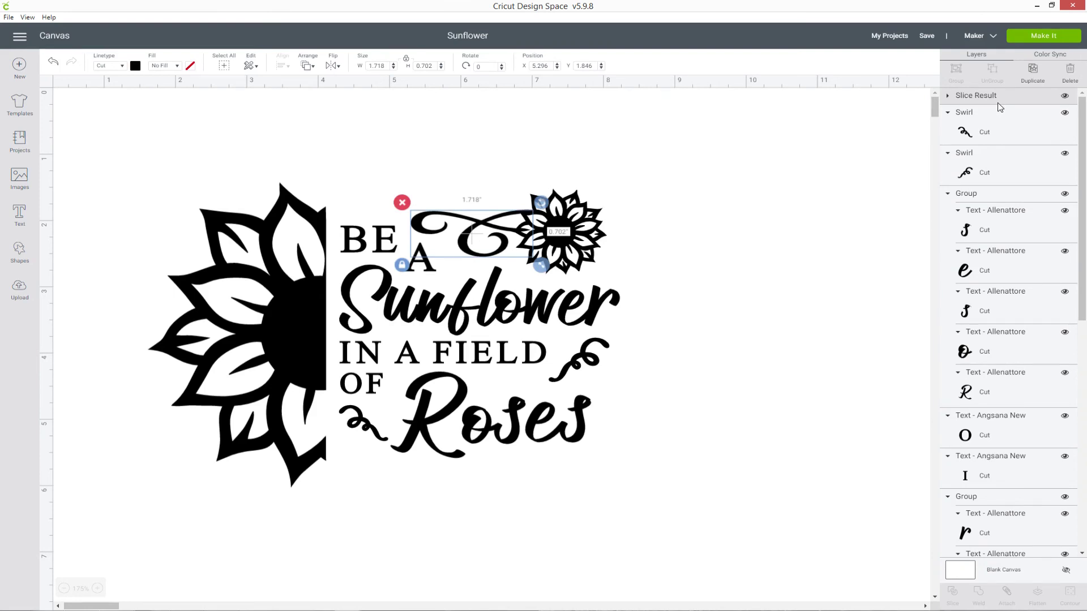
left_click(989, 127, "shift")
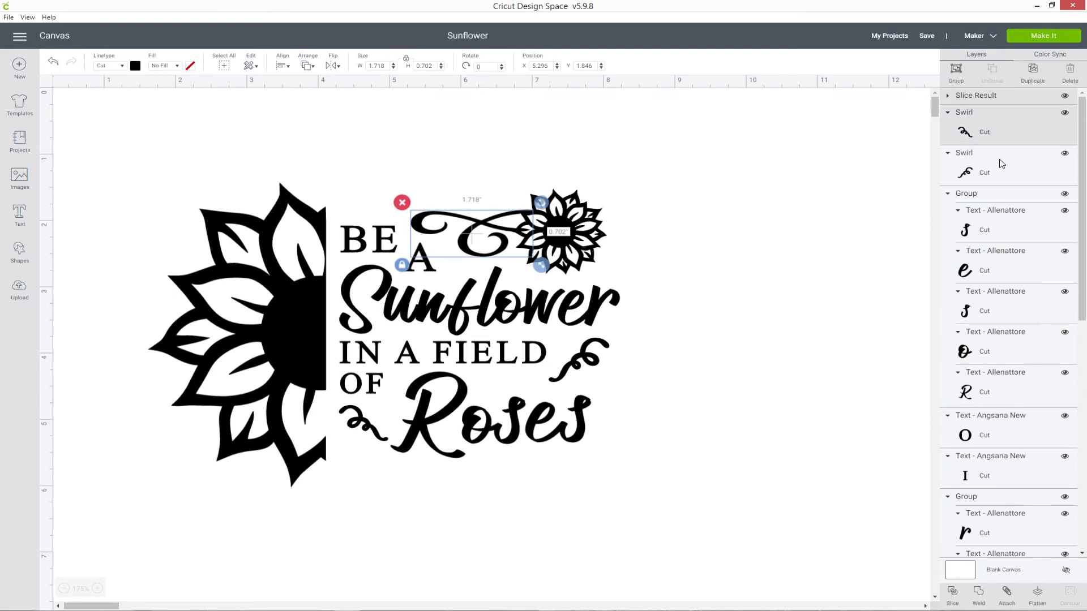
left_click(1000, 164, "shift")
left_click(1010, 208, "shift")
left_click(1000, 431, "shift")
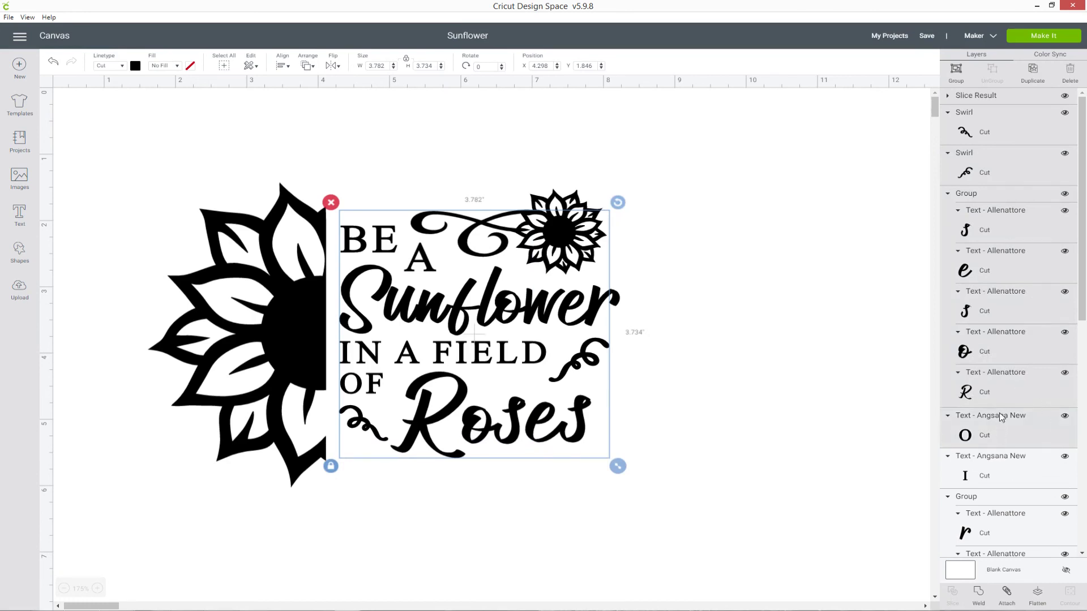
scroll(1013, 368, "down", 4)
left_click(1021, 287, "shift")
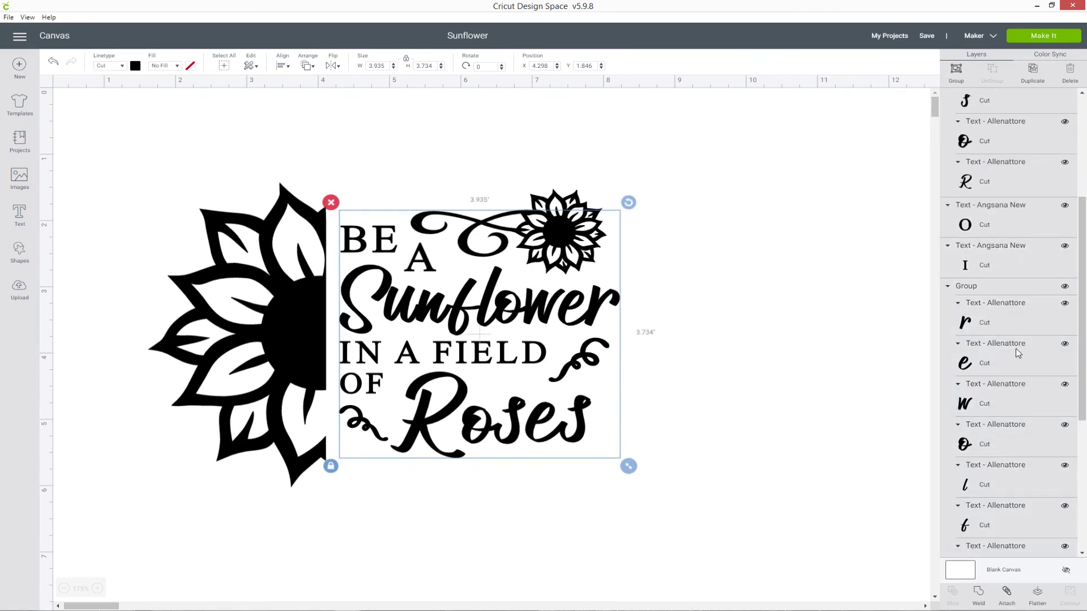
scroll(1019, 350, "down", 5)
left_click(1018, 416, "shift")
left_click(1016, 460, "shift")
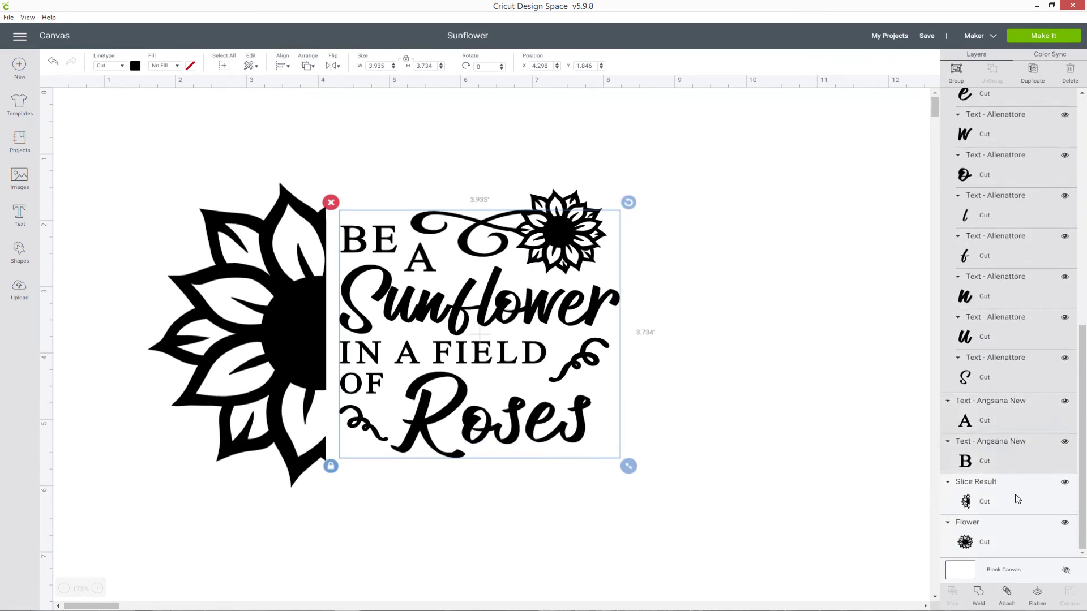
left_click(1017, 499, "shift")
left_click(997, 535, "shift")
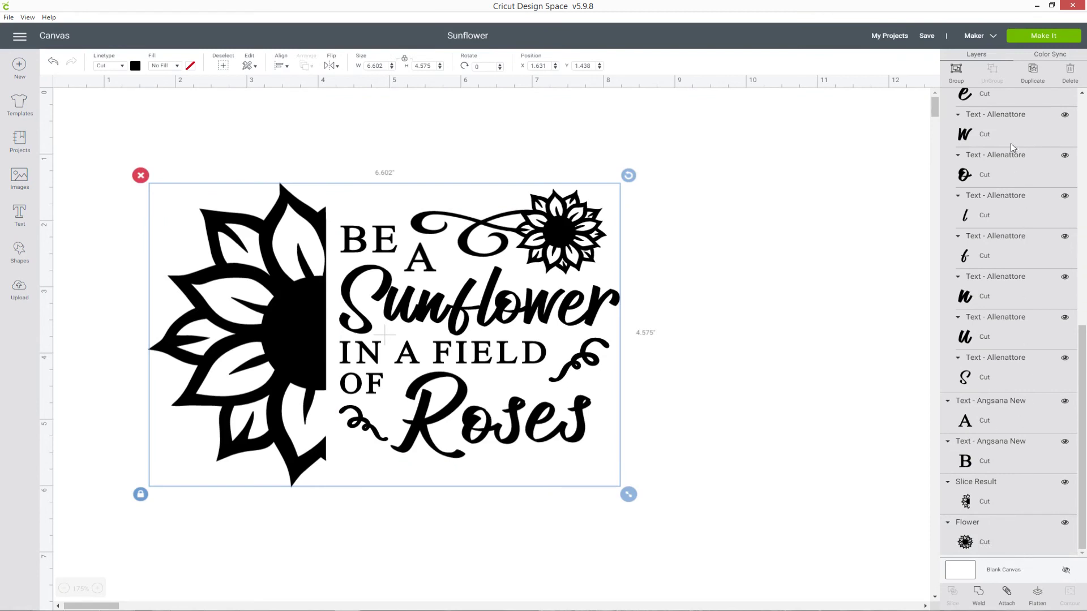
left_click(956, 70)
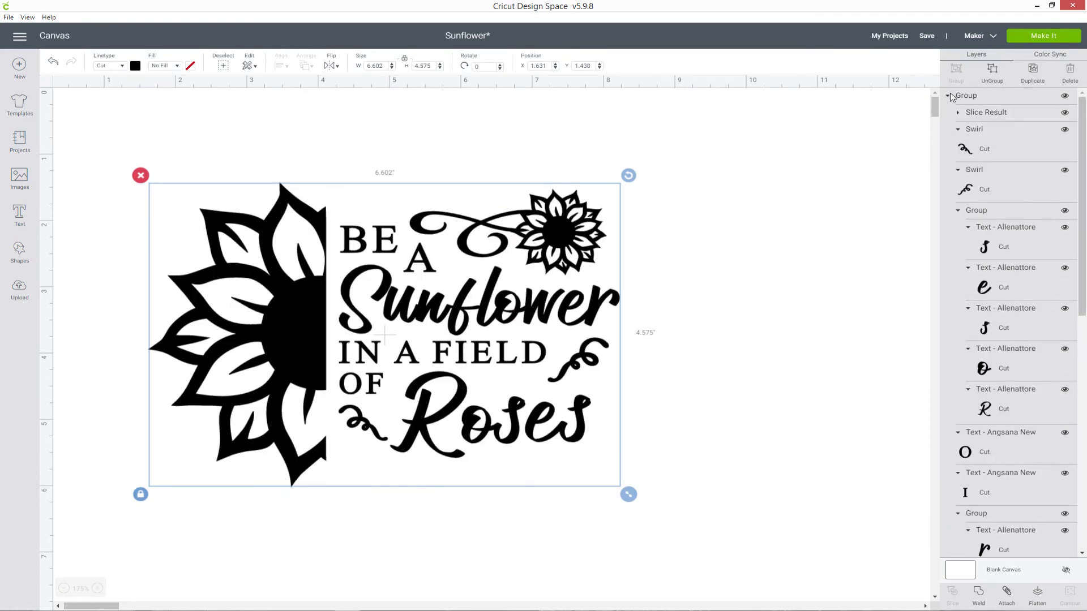
left_click(948, 98)
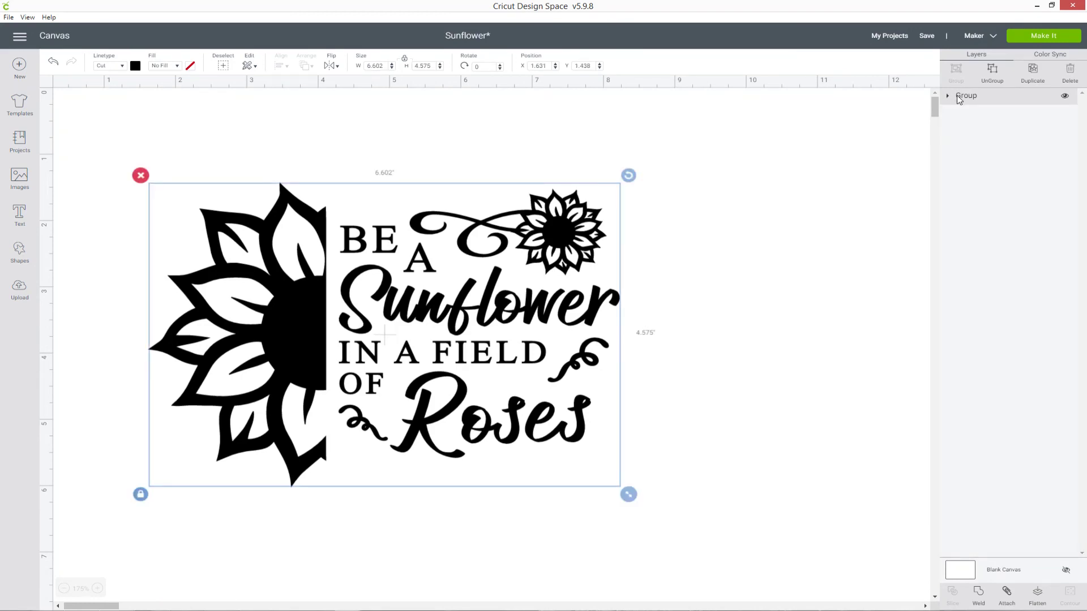
Step: Duplicate the grouped design and hide the collapsed copy as an editable backup
right_click(998, 101)
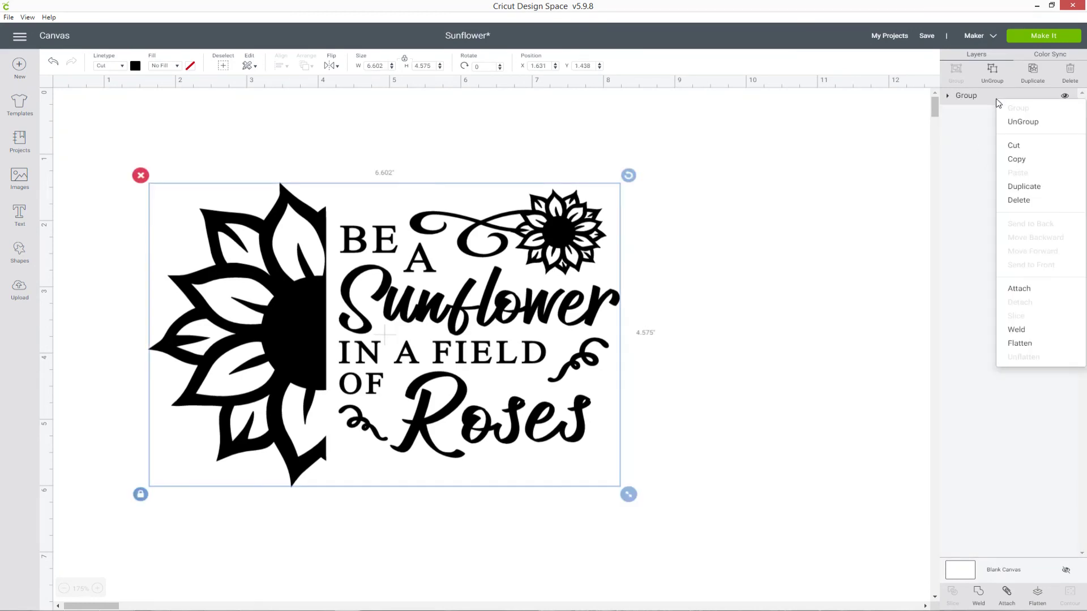
left_click(1023, 186)
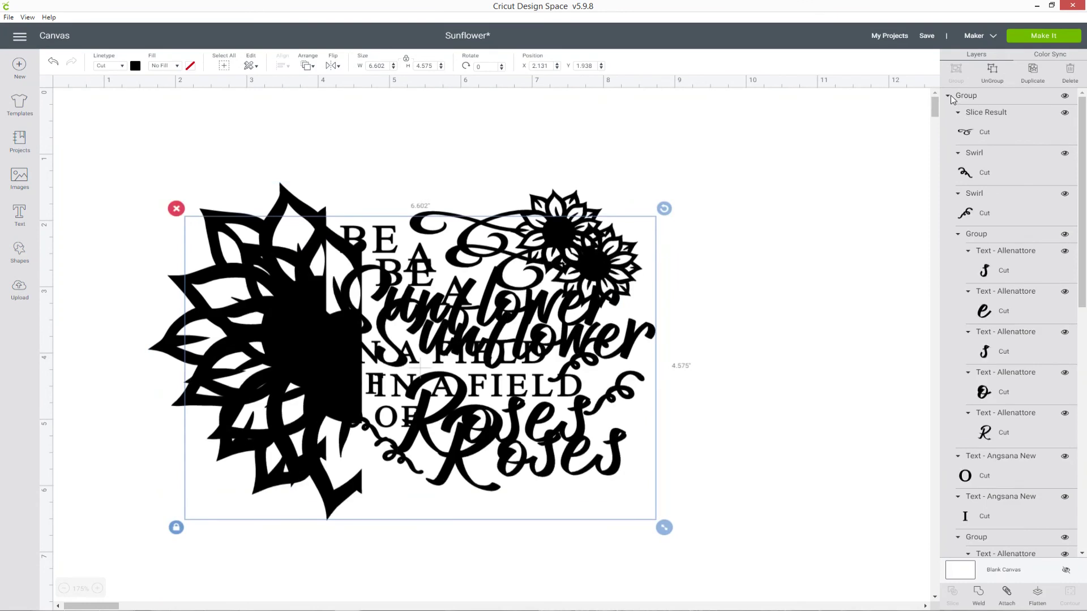
left_click(949, 97)
left_click(1065, 96)
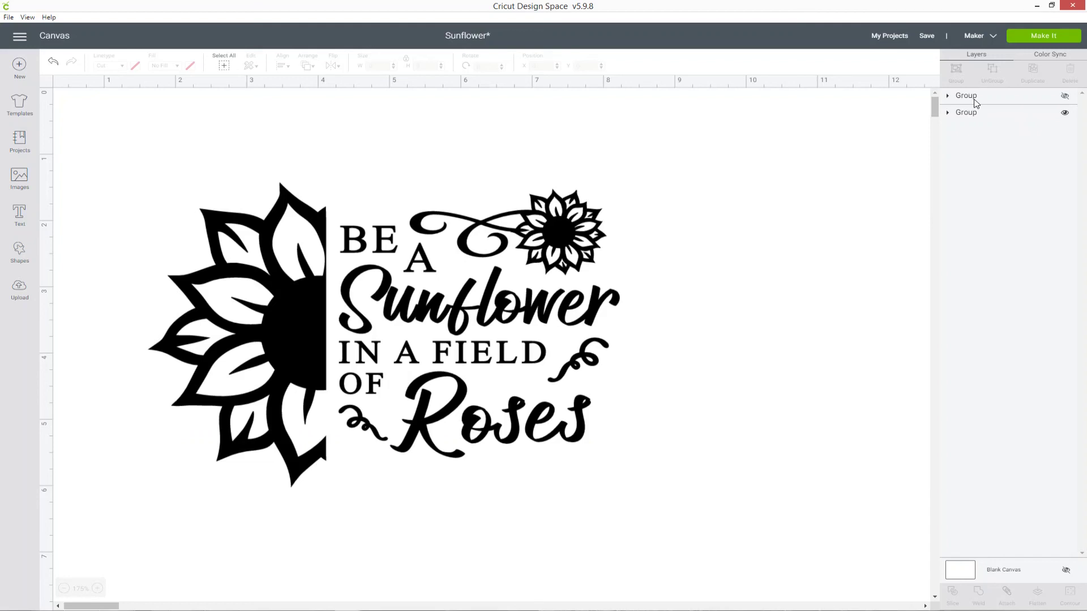
Step: Weld the visible group into a single shape
left_click(1009, 117)
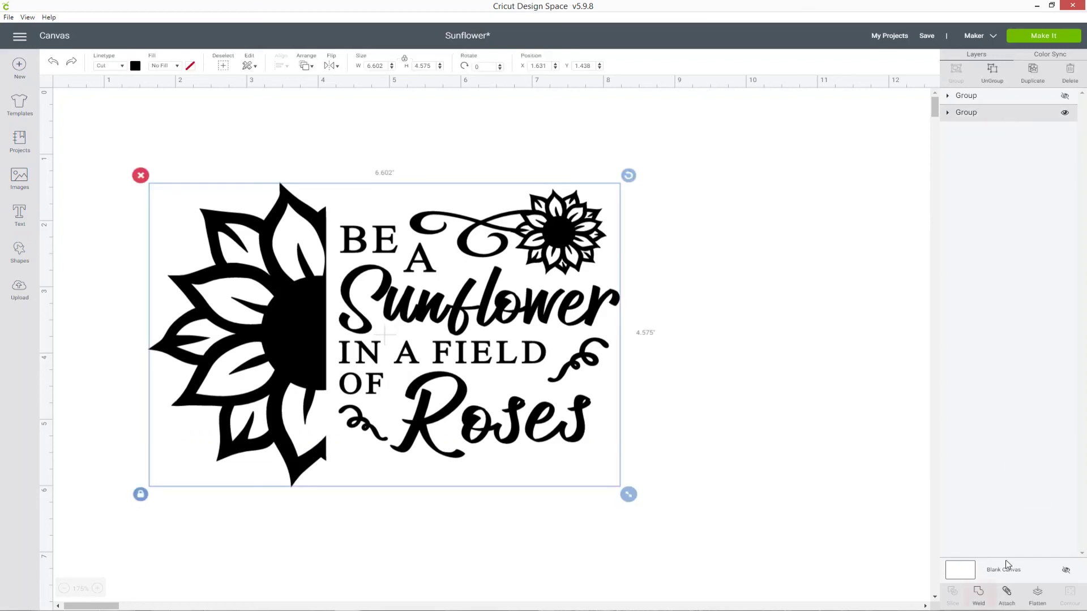
left_click(978, 593)
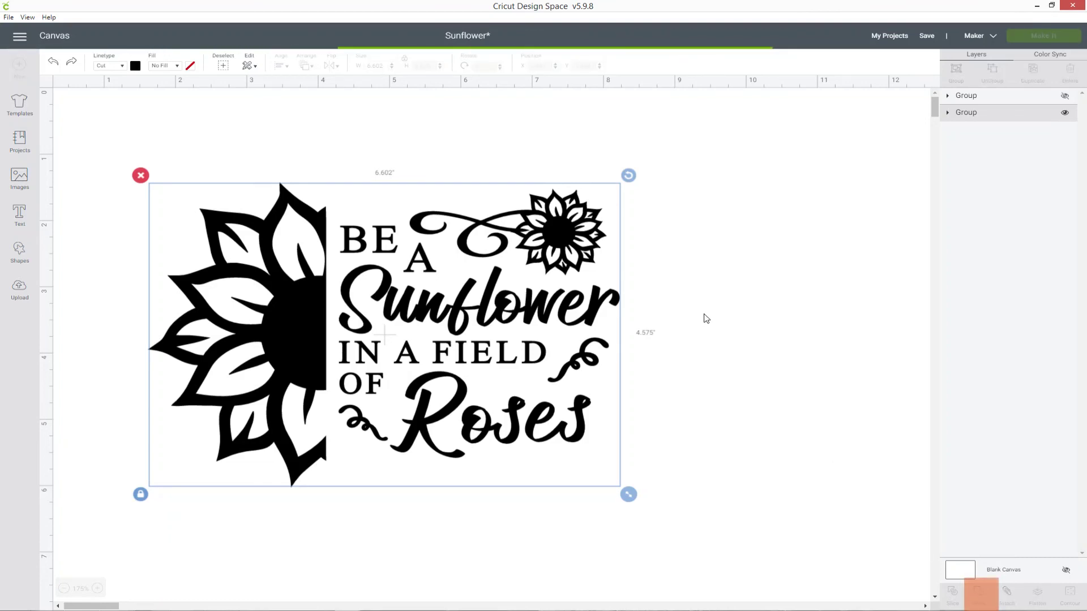
left_click(969, 120)
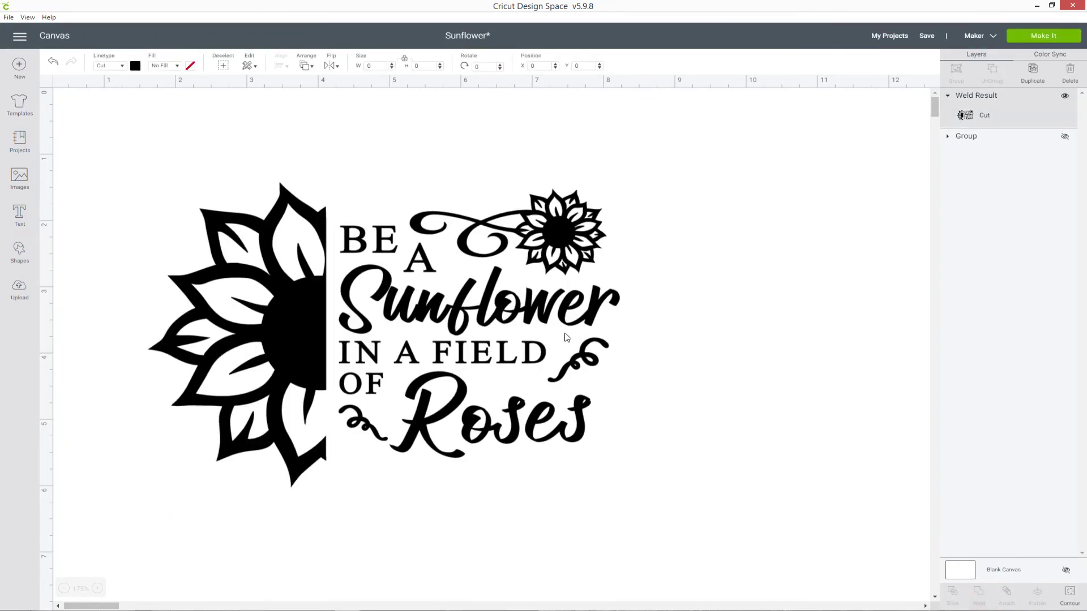
Step: Move the welded design up to about 0.86 in on the Y axis and set its width to 7 in
left_click_drag(561, 287, 557, 249)
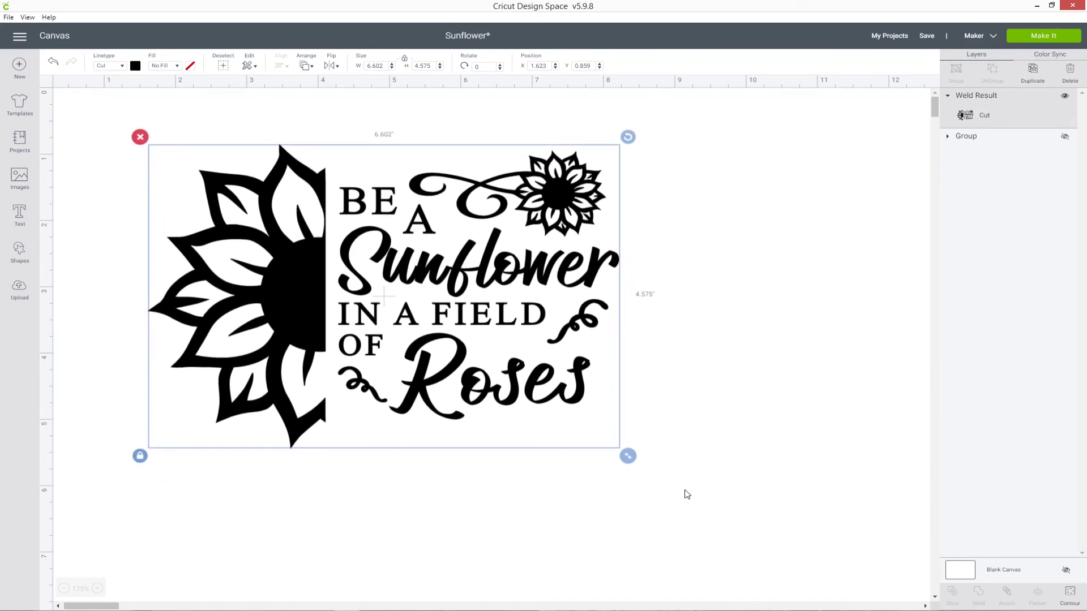
left_click(374, 66)
type("7")
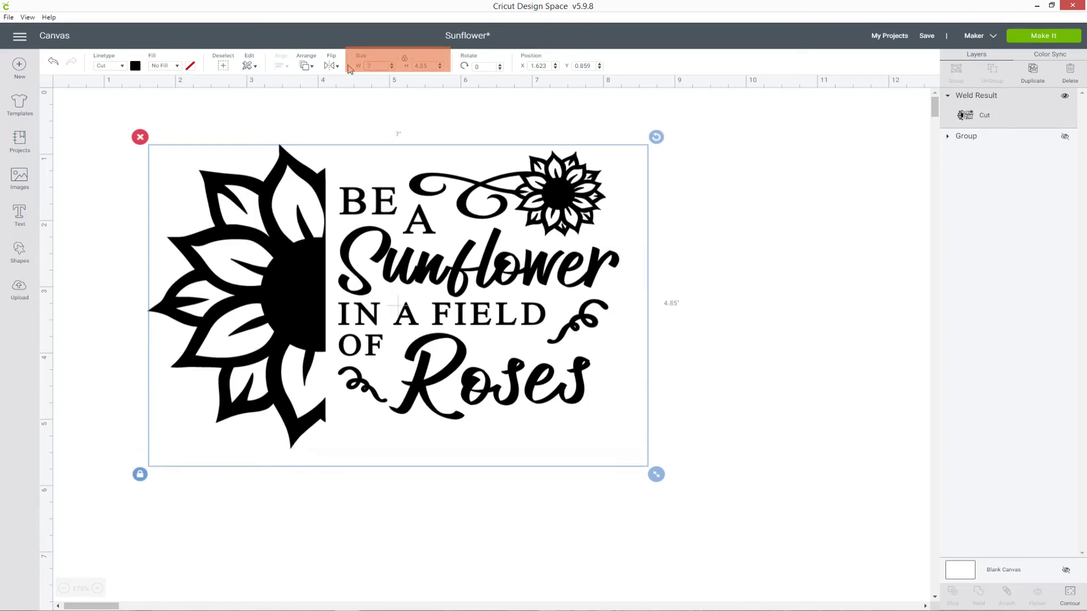
key("Return")
left_click_drag(653, 480, 633, 467)
left_click(733, 380)
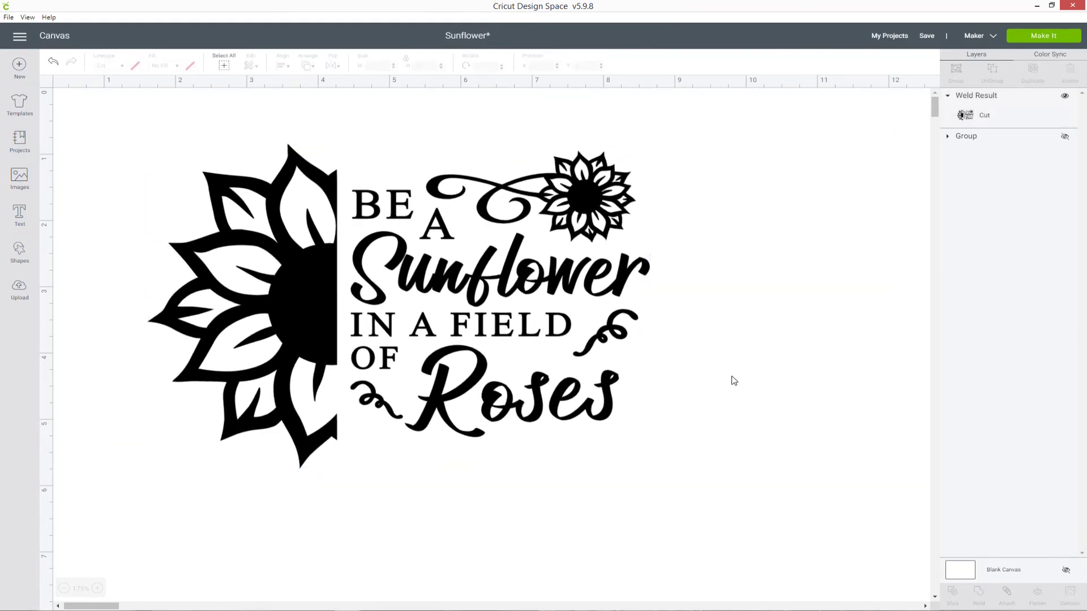
Step: Preview the welded design on the cutting mat and cancel the preparation
left_click(1041, 38)
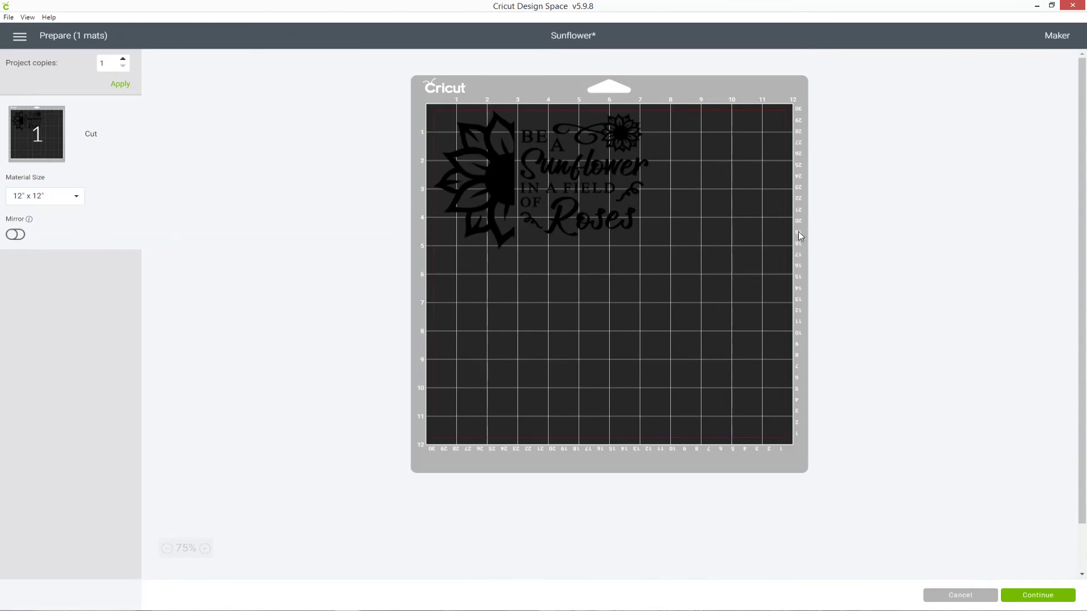
left_click(953, 600)
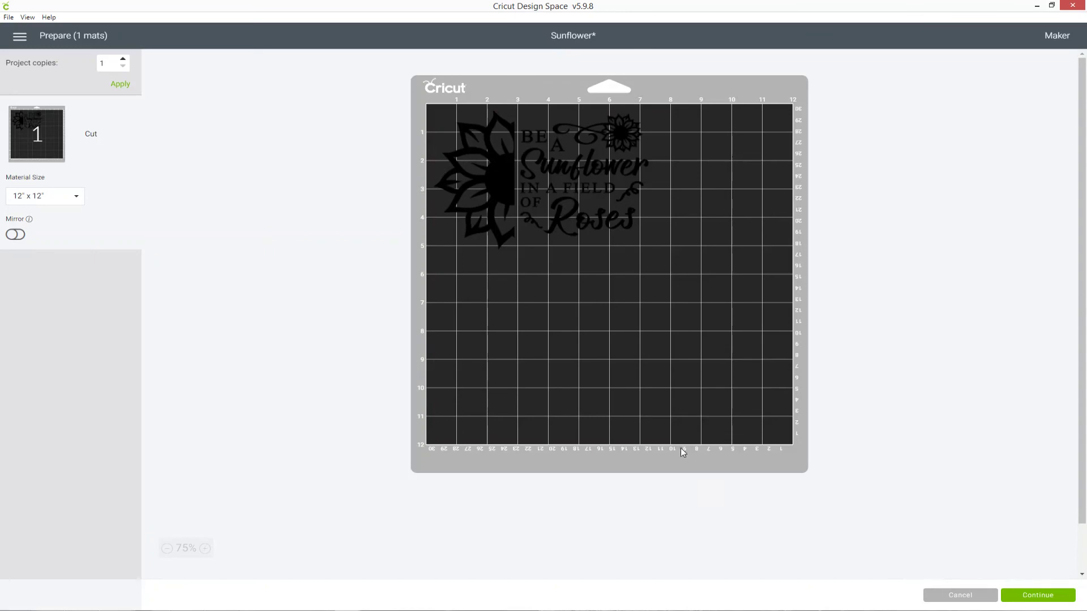